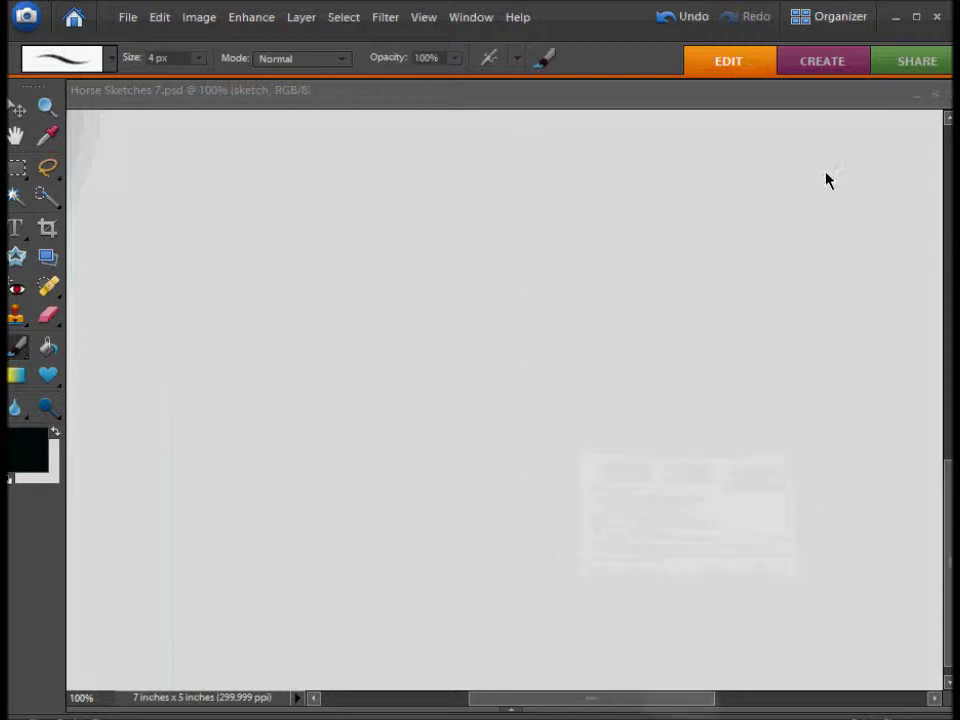
Sketch the body oval and the neck and chest construction lines with the 4 px Pencil.
mouse_move(510, 302)
mouse_down()
mouse_move(553, 443)
mouse_move(537, 301)
mouse_move(711, 183)
mouse_up()
drag(740, 232, 662, 418)
mouse_move(712, 268)
mouse_down()
mouse_move(658, 395)
mouse_move(410, 440)
mouse_up()
drag(390, 287, 600, 292)
drag(603, 282, 700, 195)
drag(565, 322, 745, 180)
key(ctrl+z)
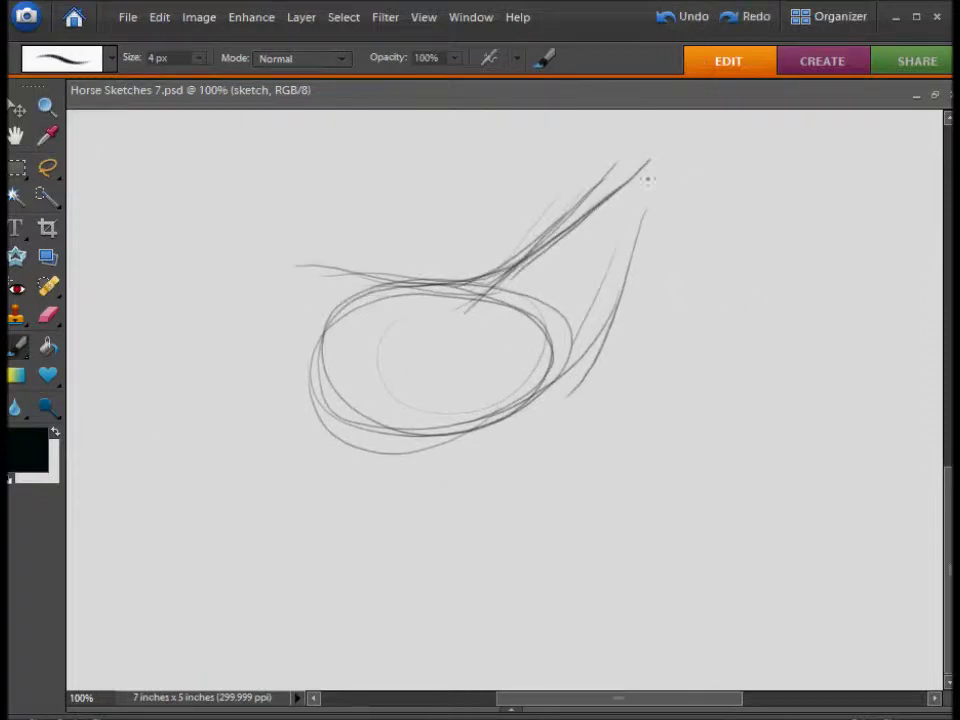
Add the belly arc, chest curve, mid-body curve and front-of-neck strokes.
drag(568, 437, 350, 466)
drag(300, 430, 418, 481)
drag(558, 318, 485, 440)
mouse_move(463, 332)
mouse_down()
mouse_move(520, 475)
mouse_move(686, 460)
mouse_up()
scroll(545, 403, left, 2)
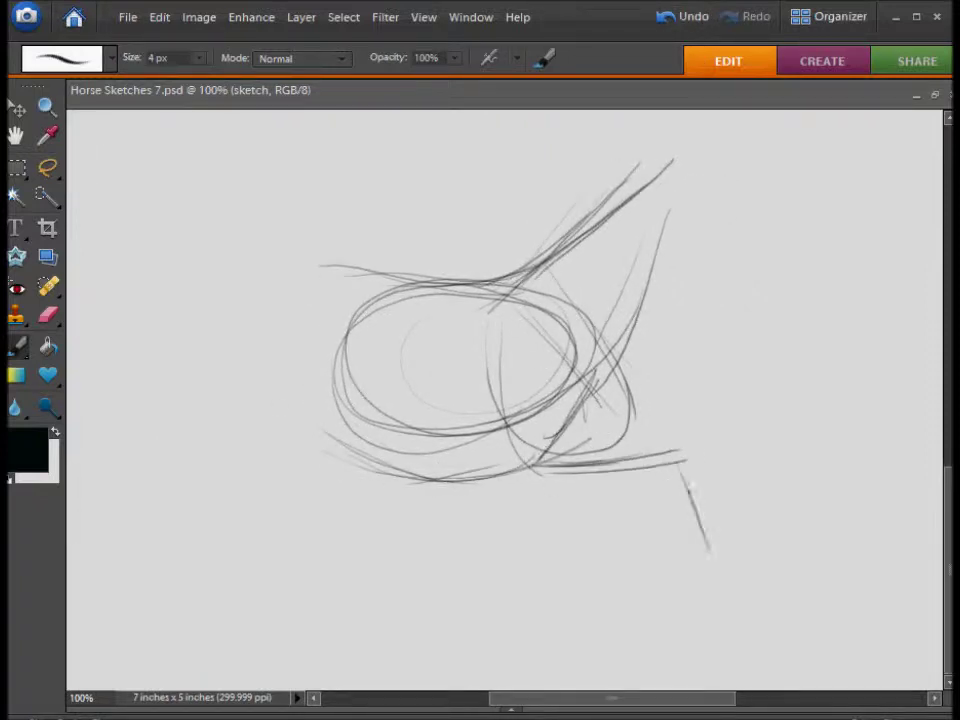
drag(641, 403, 703, 222)
Erase the faint stray strokes above the neck with a 21 px Eraser.
key(e)
right_click(703, 220)
click(809, 325)
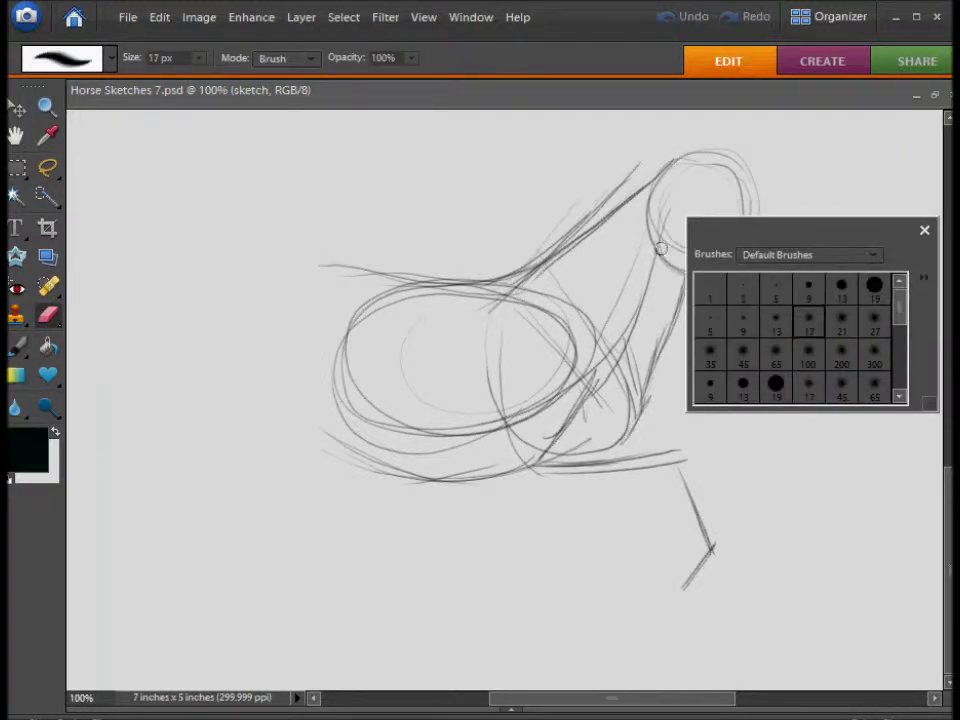
click(841, 318)
click(717, 230)
drag(640, 168, 585, 195)
Draw the small muzzle circle and sketch the back of the head and jaw.
key(n)
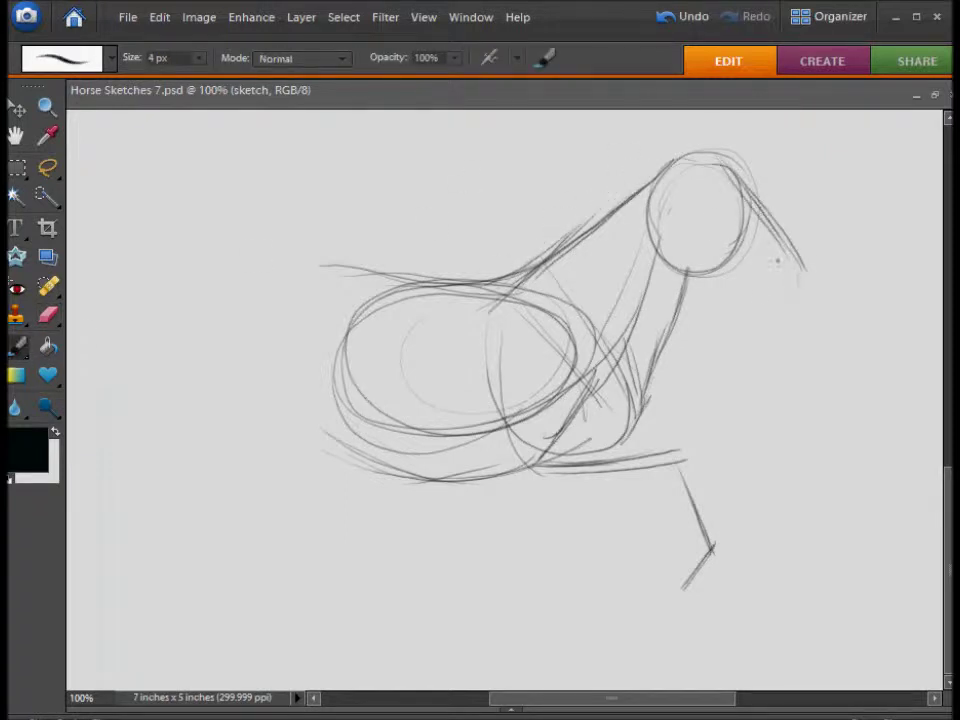
drag(776, 261, 780, 262)
mouse_move(674, 207)
mouse_down()
mouse_move(690, 268)
mouse_move(602, 285)
mouse_up()
key(e)
key(n)
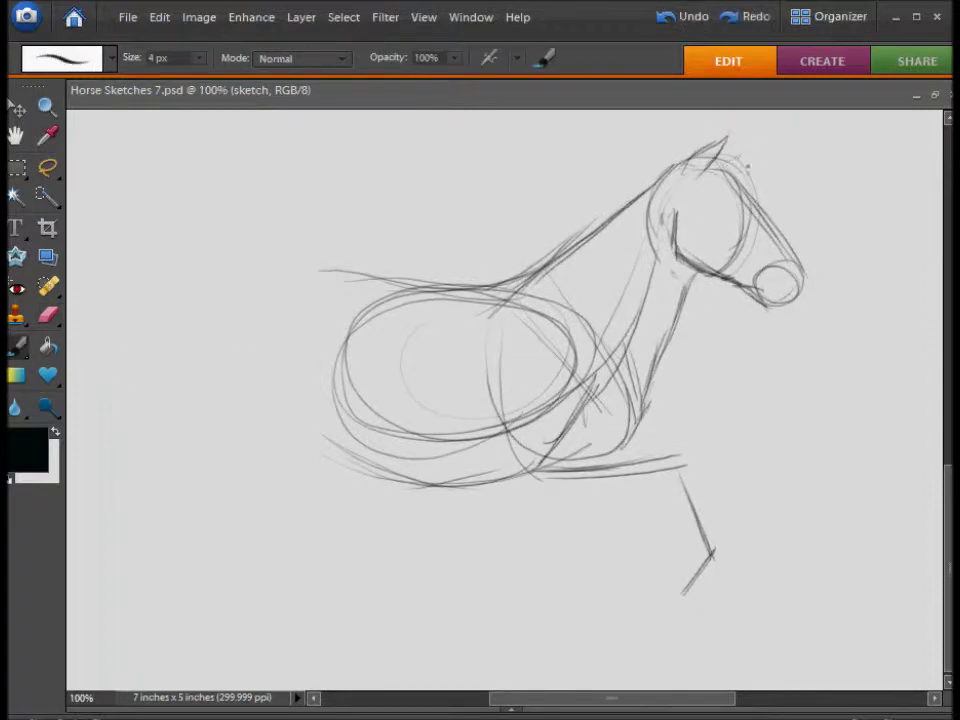
Sketch looping circles for the rounded hindquarters.
scroll(587, 336, left, 3)
drag(400, 262, 300, 420)
drag(360, 235, 442, 366)
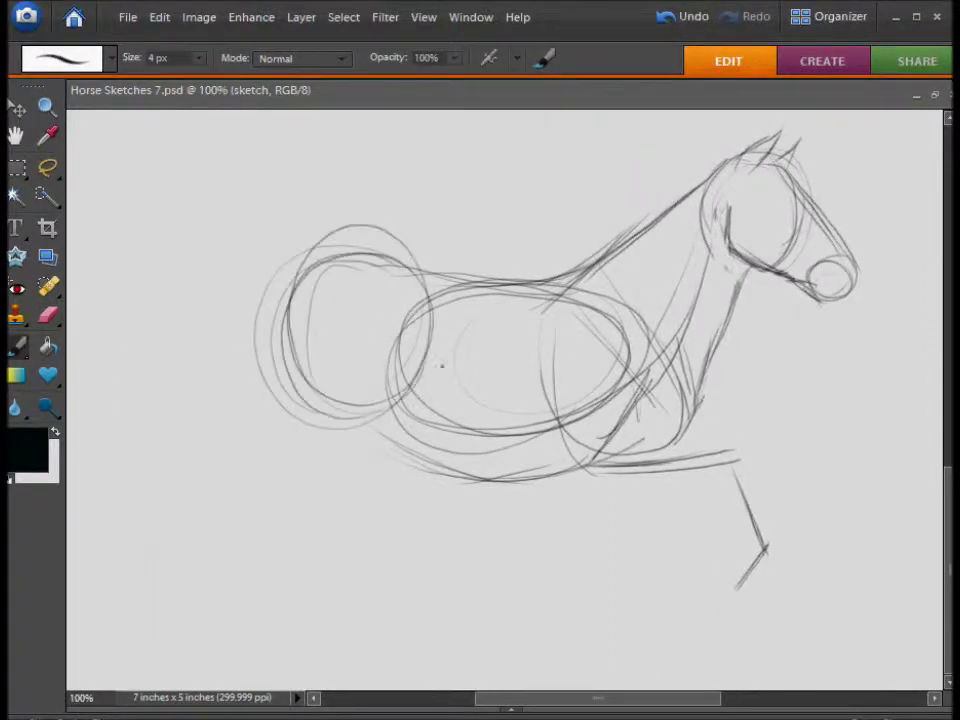
scroll(441, 366, right, 1)
scroll(278, 457, right, 3)
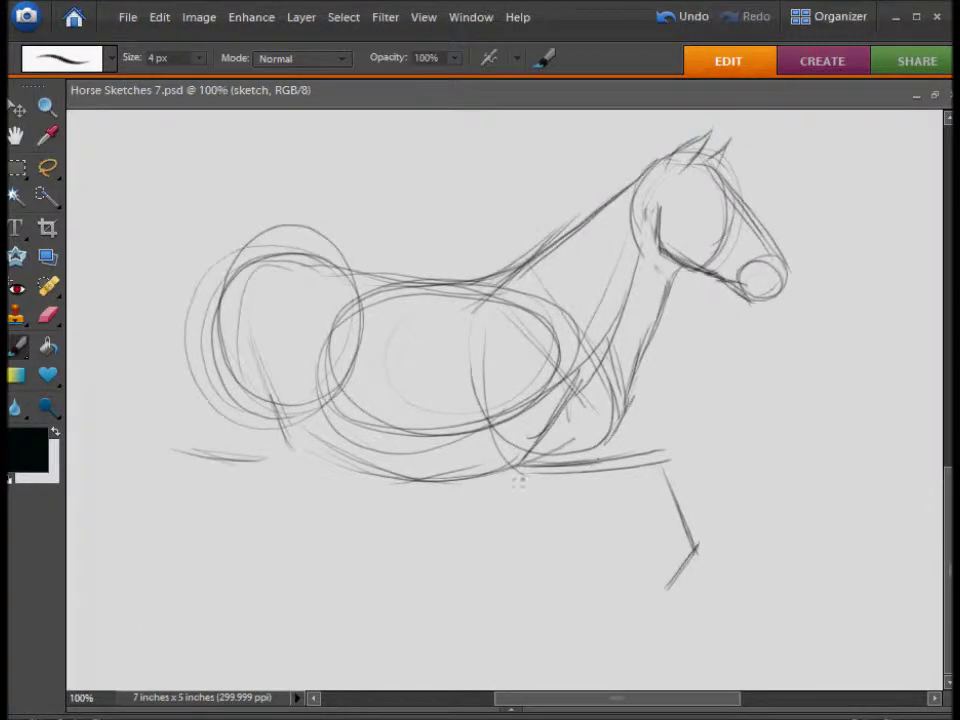
key(ctrl+plus)
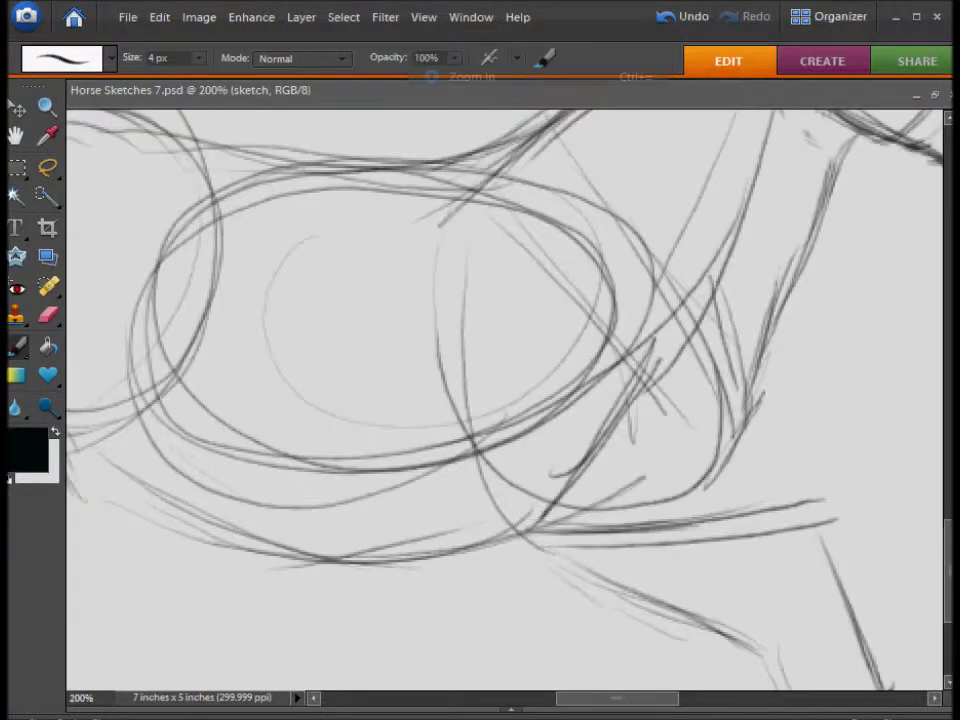
Ink dark outlines down the chest and along the near foreleg's elbow and forearm.
scroll(505, 400, right, 5)
drag(546, 212, 558, 440)
scroll(451, 388, down, 3)
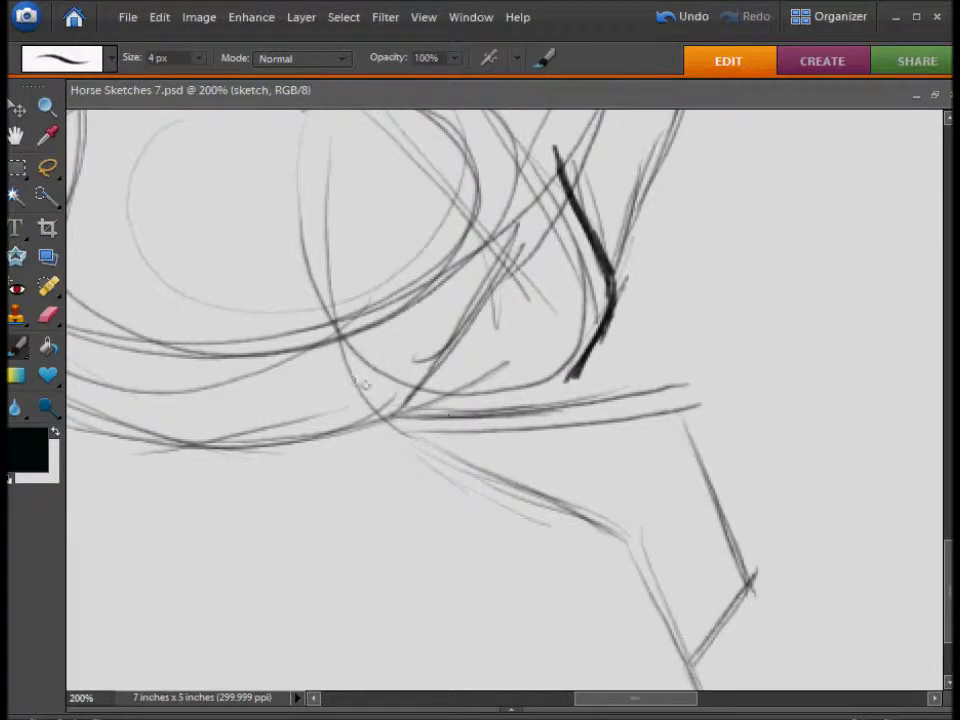
mouse_move(354, 378)
mouse_down()
mouse_move(445, 451)
mouse_move(522, 460)
mouse_move(665, 432)
mouse_up()
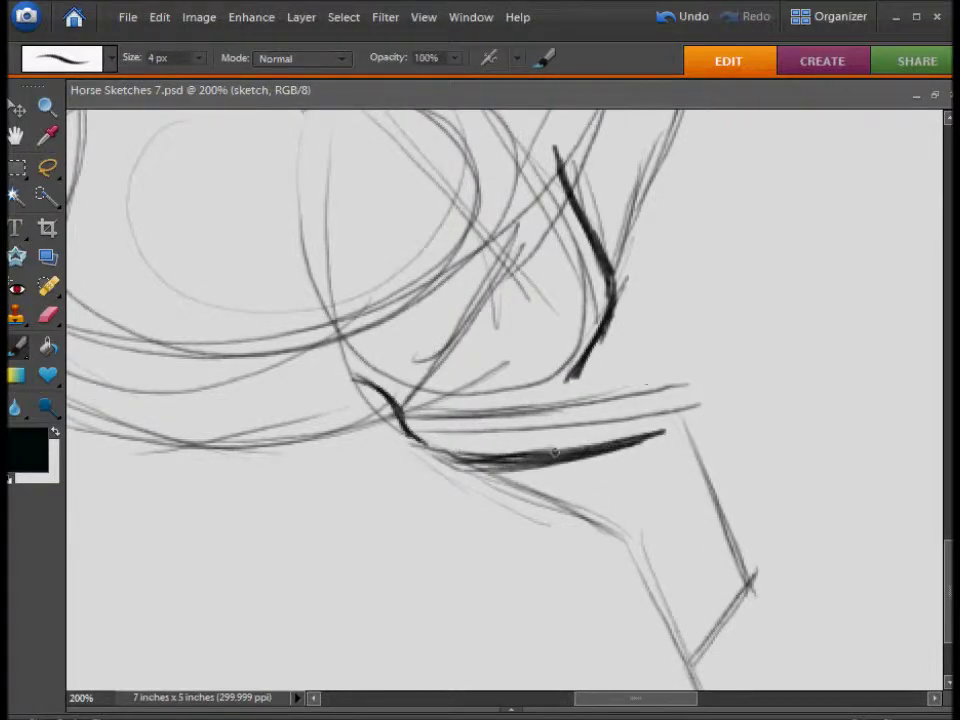
drag(672, 375, 522, 386)
drag(563, 322, 552, 388)
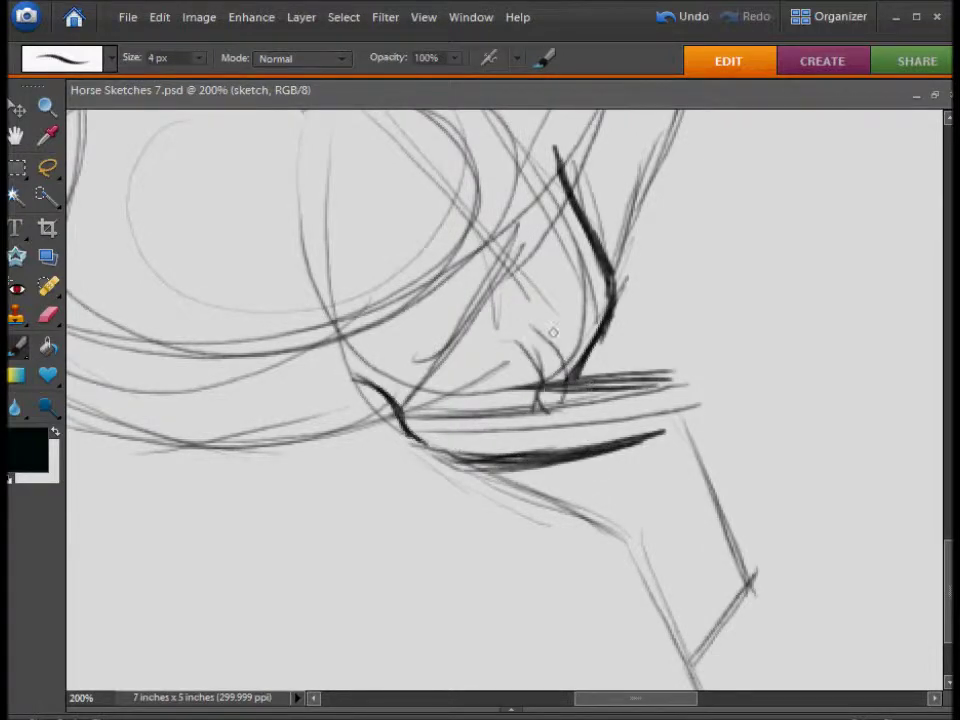
Erase the stray lines inside the chest area.
click(47, 314)
mouse_move(546, 339)
mouse_down()
mouse_move(510, 428)
mouse_move(439, 317)
mouse_up()
click(16, 345)
Ink the forearm's top edge, both lower foreleg edges and the hoof.
mouse_move(545, 398)
mouse_down()
mouse_move(680, 376)
mouse_move(668, 270)
mouse_up()
mouse_move(730, 264)
mouse_down()
mouse_move(765, 432)
mouse_move(750, 360)
mouse_up()
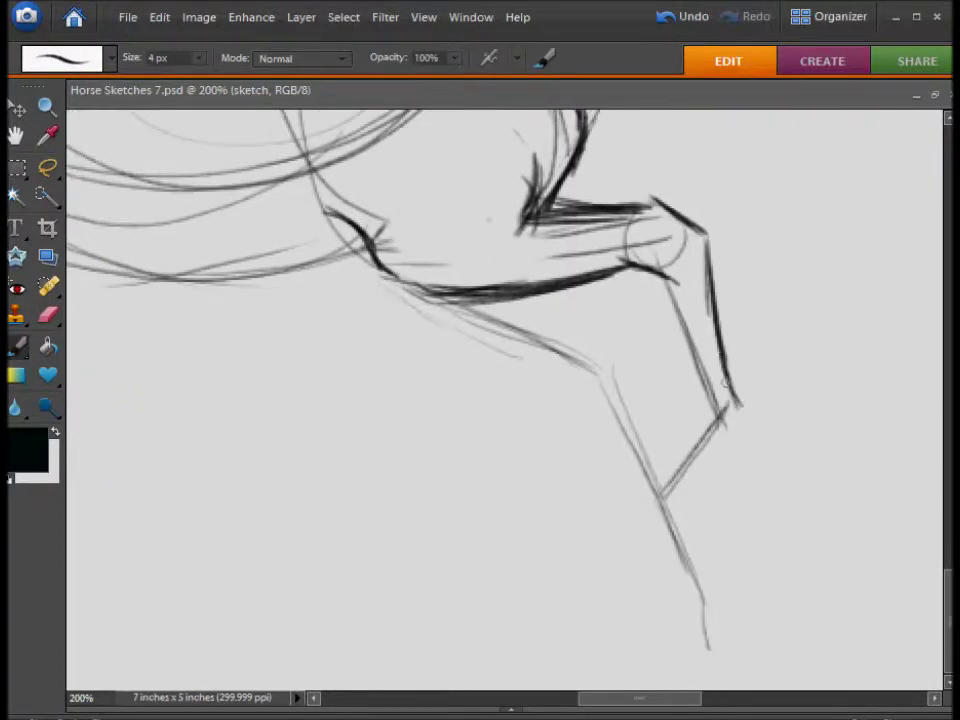
drag(658, 272, 700, 405)
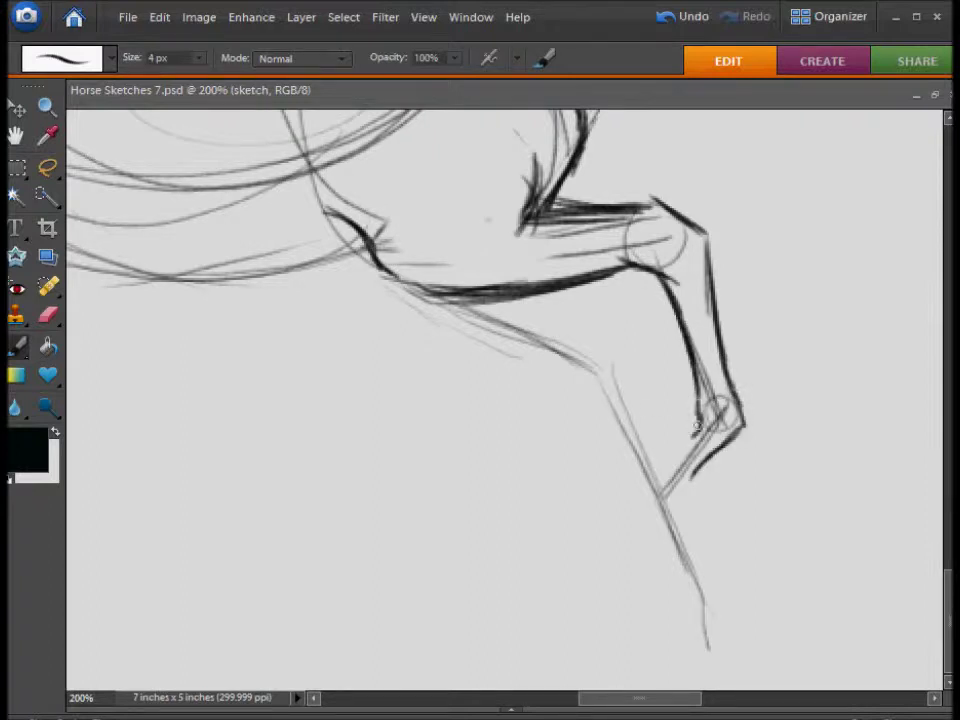
drag(672, 450, 686, 497)
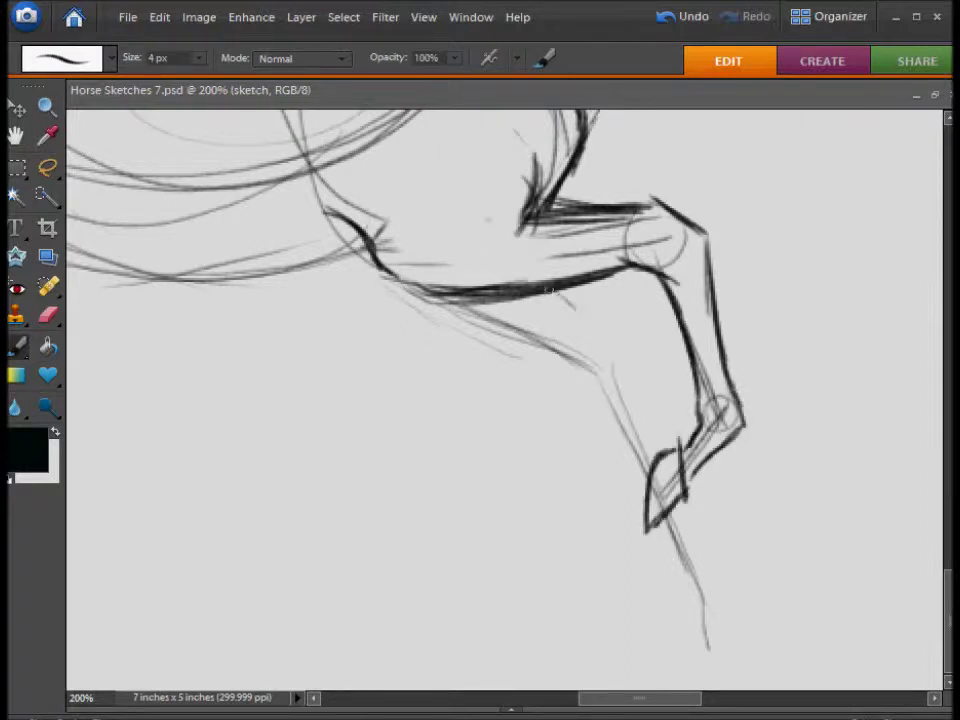
Ink a short line below the belly and the far foreleg beneath it.
drag(549, 293, 604, 336)
drag(455, 270, 470, 333)
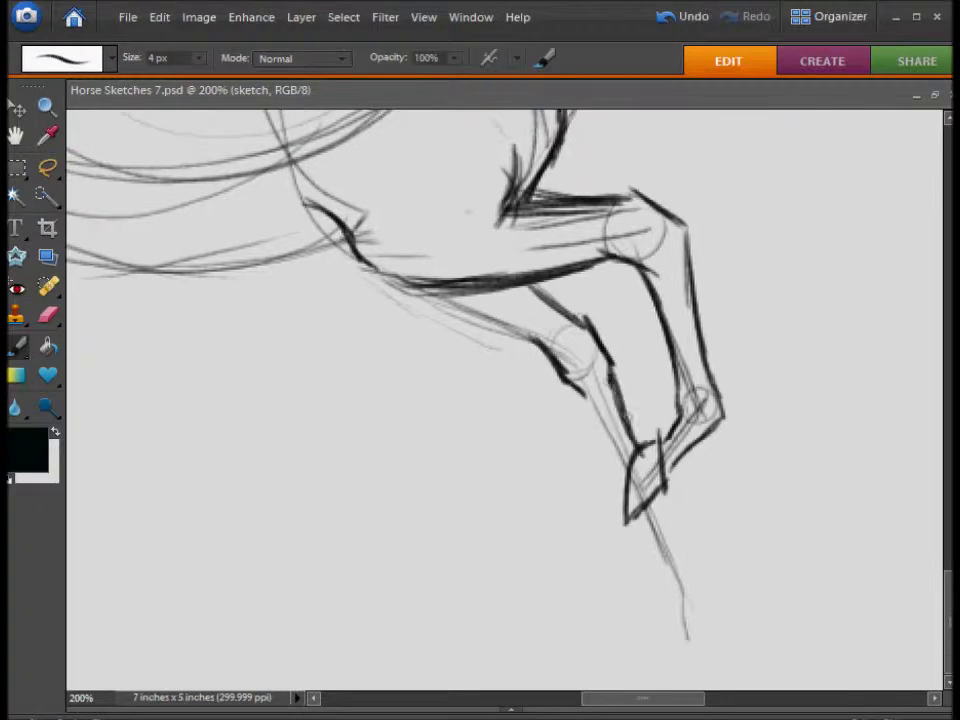
drag(440, 295, 484, 355)
drag(385, 285, 482, 341)
Ink dark lines down the leg beside the chest.
drag(444, 291, 455, 405)
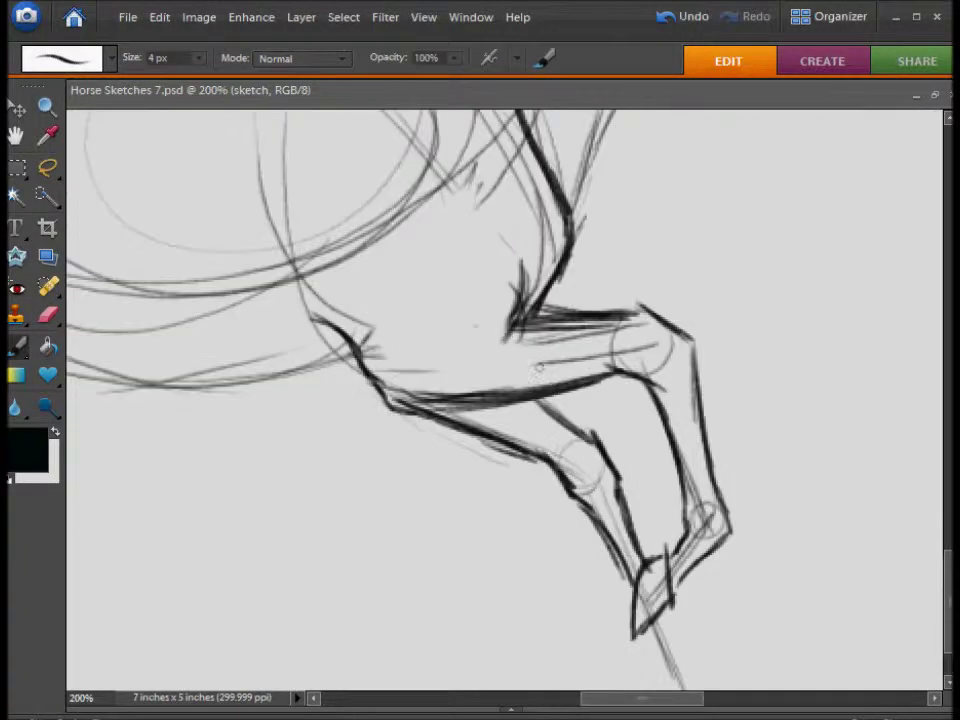
drag(289, 328, 267, 321)
key(e)
key(b)
drag(480, 180, 403, 485)
drag(568, 246, 456, 497)
mouse_move(524, 382)
mouse_down()
mouse_move(676, 382)
mouse_move(676, 510)
mouse_up()
Ink the back and neck line, the throat and jaw, and the face to the nose.
drag(680, 160, 320, 420)
mouse_move(768, 335)
mouse_down()
mouse_move(518, 417)
mouse_move(453, 367)
mouse_up()
mouse_move(364, 290)
mouse_down()
mouse_move(365, 350)
mouse_move(450, 418)
mouse_move(480, 420)
mouse_up()
mouse_move(525, 268)
mouse_down()
mouse_move(598, 385)
mouse_move(570, 322)
mouse_up()
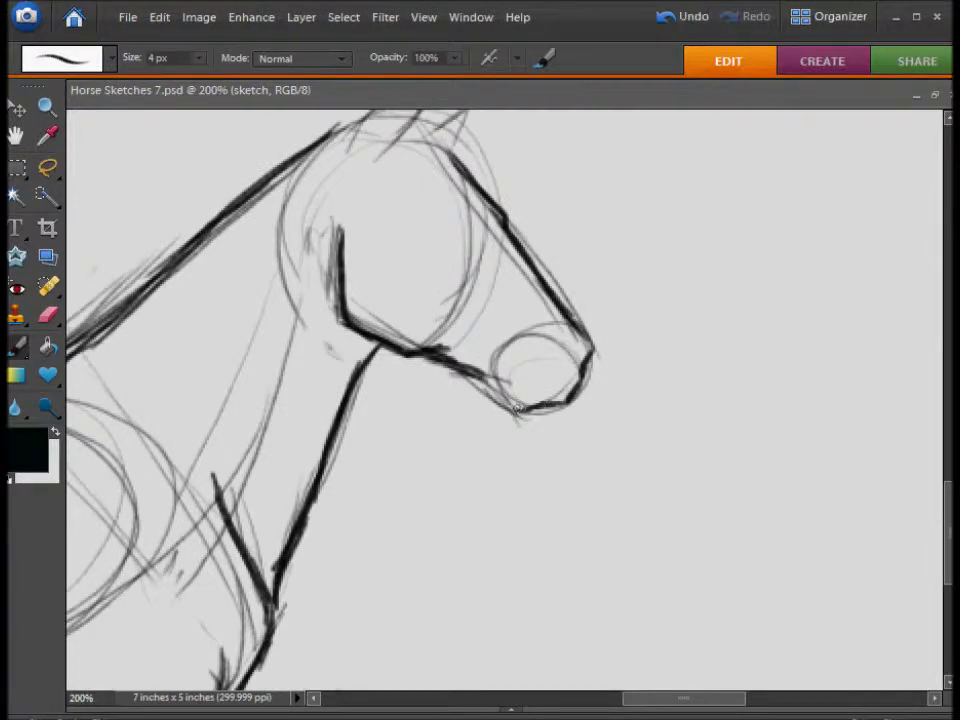
Ink the ears and forelock, keeping the restored eye stroke.
mouse_move(458, 235)
mouse_down()
mouse_move(476, 268)
mouse_move(545, 293)
mouse_move(616, 362)
mouse_up()
click(670, 20)
key(ctrl+y)
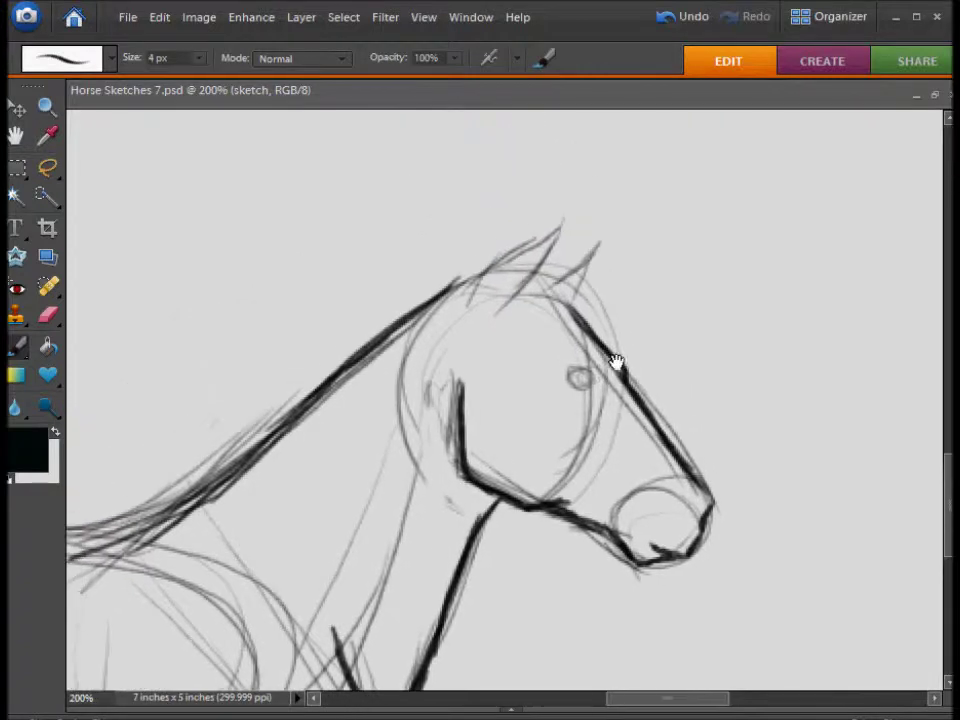
drag(470, 300, 558, 228)
drag(515, 302, 560, 232)
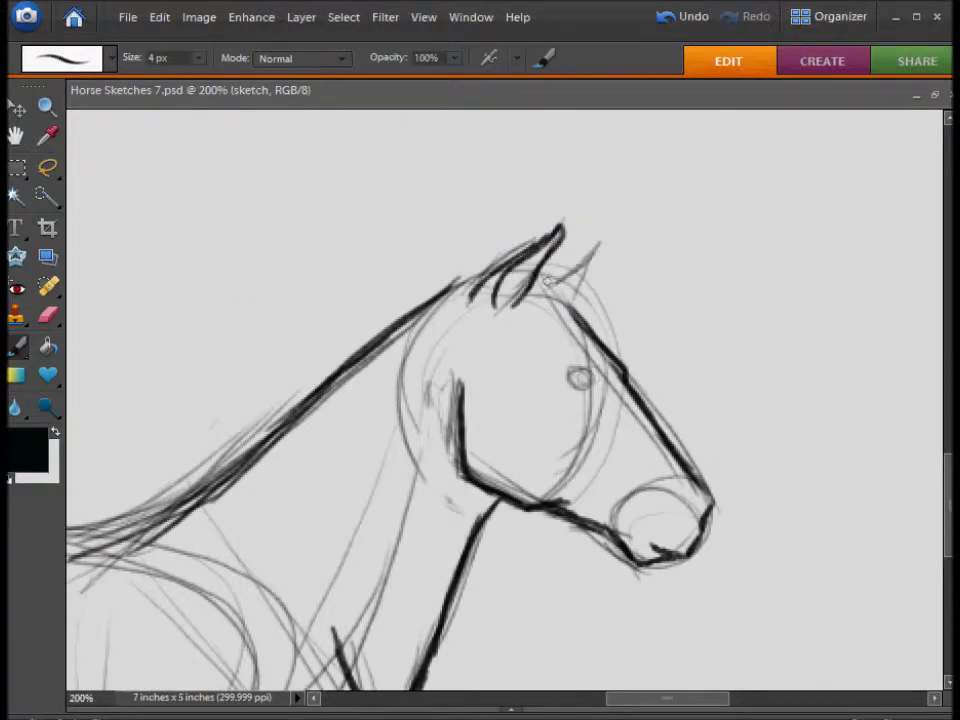
Thicken the back line to the rump curve and redraw the belly line in dark strokes.
drag(446, 378, 583, 311)
drag(150, 500, 610, 280)
drag(670, 262, 520, 238)
mouse_move(700, 265)
mouse_down()
mouse_move(545, 262)
mouse_move(716, 309)
mouse_up()
drag(640, 266, 405, 236)
mouse_move(590, 255)
mouse_down()
mouse_move(354, 246)
mouse_move(257, 435)
mouse_up()
drag(396, 236, 268, 418)
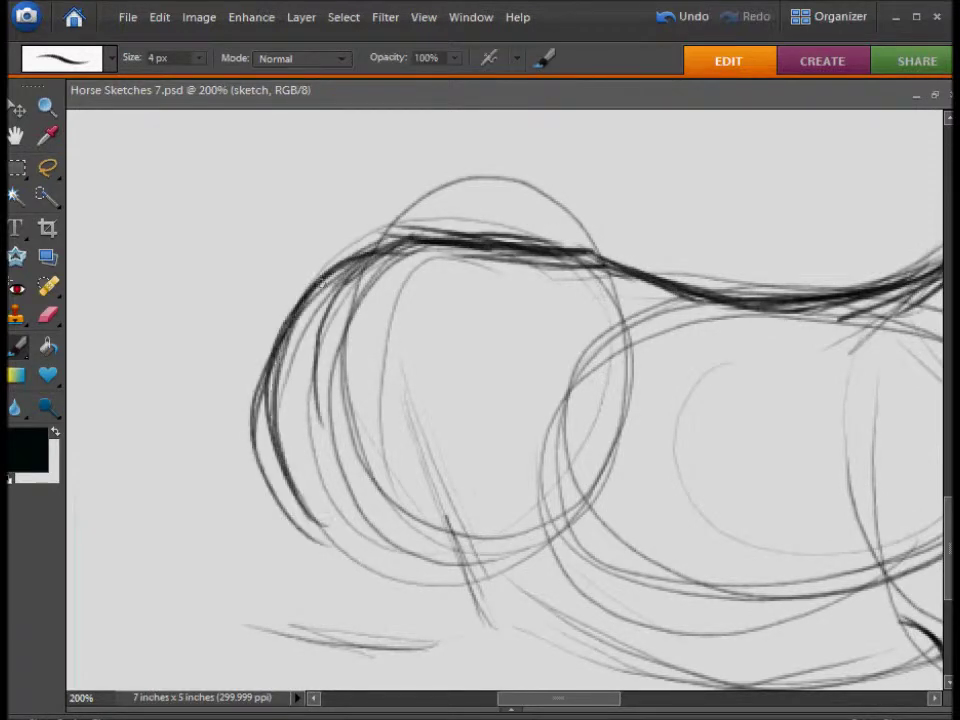
drag(848, 663, 521, 398)
mouse_move(640, 410)
mouse_down()
mouse_move(191, 345)
mouse_move(200, 350)
mouse_up()
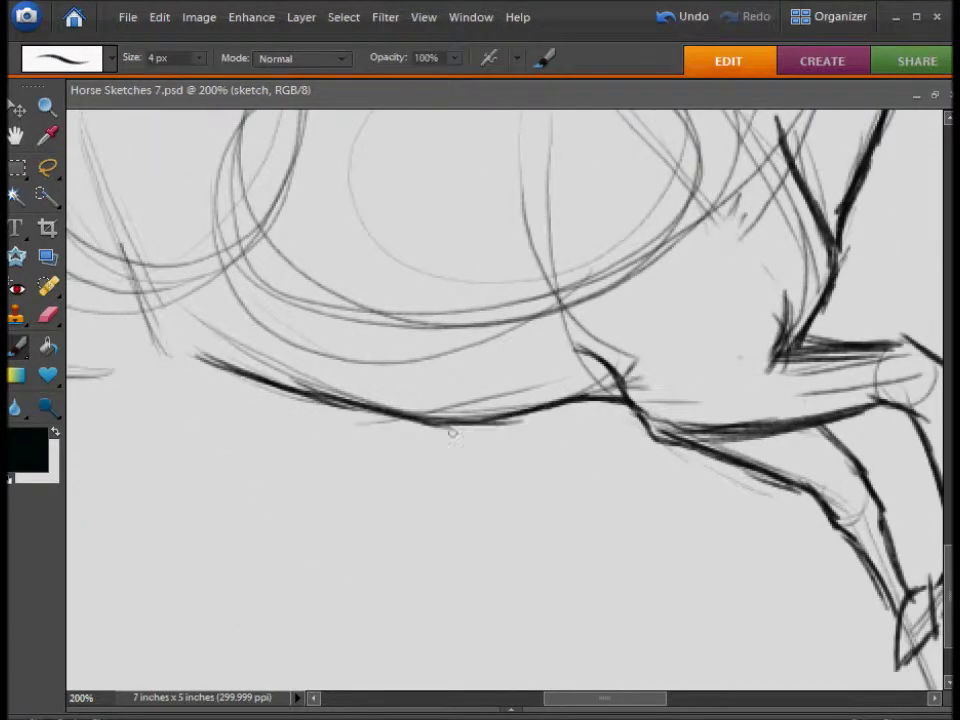
scroll(471, 86, up, 3)
Erase the outer tail strokes with a 45 px Eraser at 100% view.
key(ctrl+minus)
key(e)
click(112, 57)
click(375, 386)
mouse_move(240, 270)
mouse_down()
mouse_move(178, 336)
mouse_move(181, 352)
mouse_move(289, 450)
mouse_up()
Retrace the rump and tail curve with the thin Pencil.
key(n)
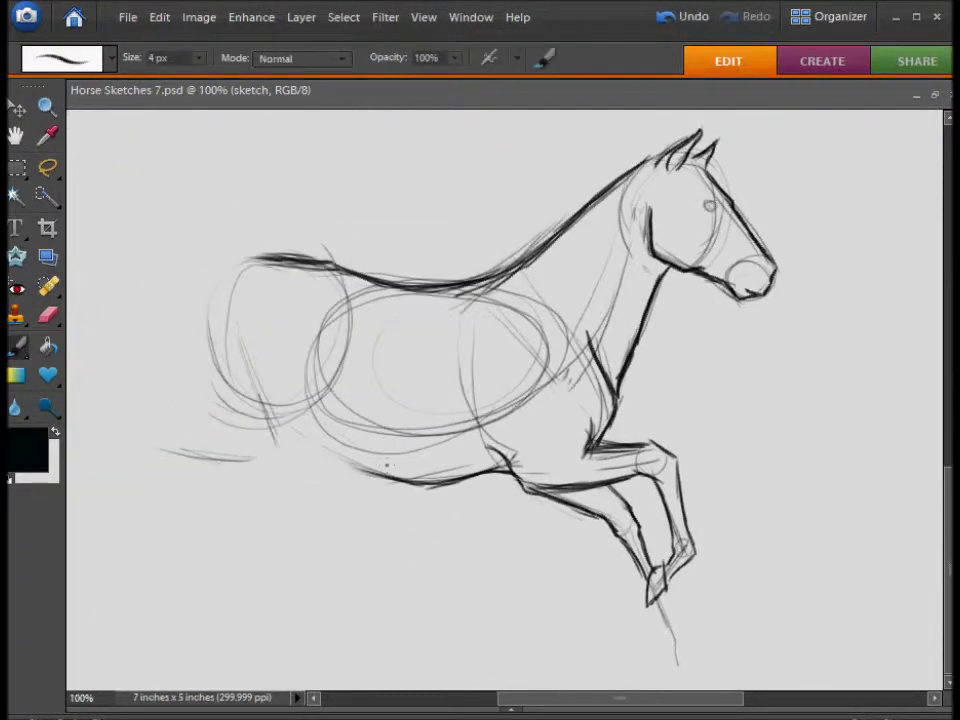
drag(330, 262, 220, 405)
drag(300, 262, 210, 395)
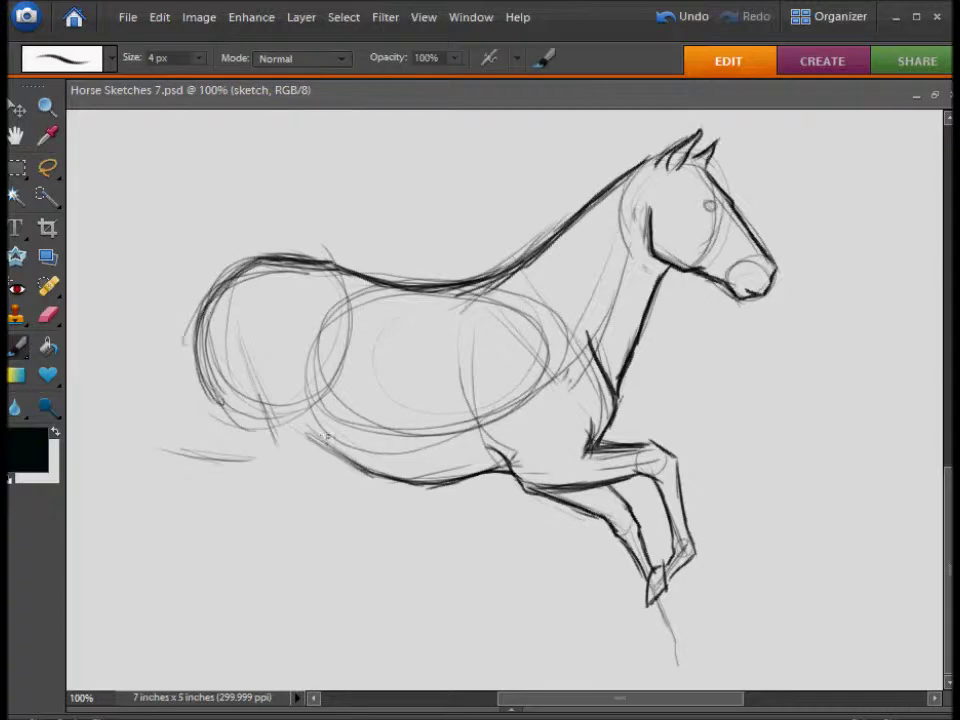
drag(228, 290, 205, 425)
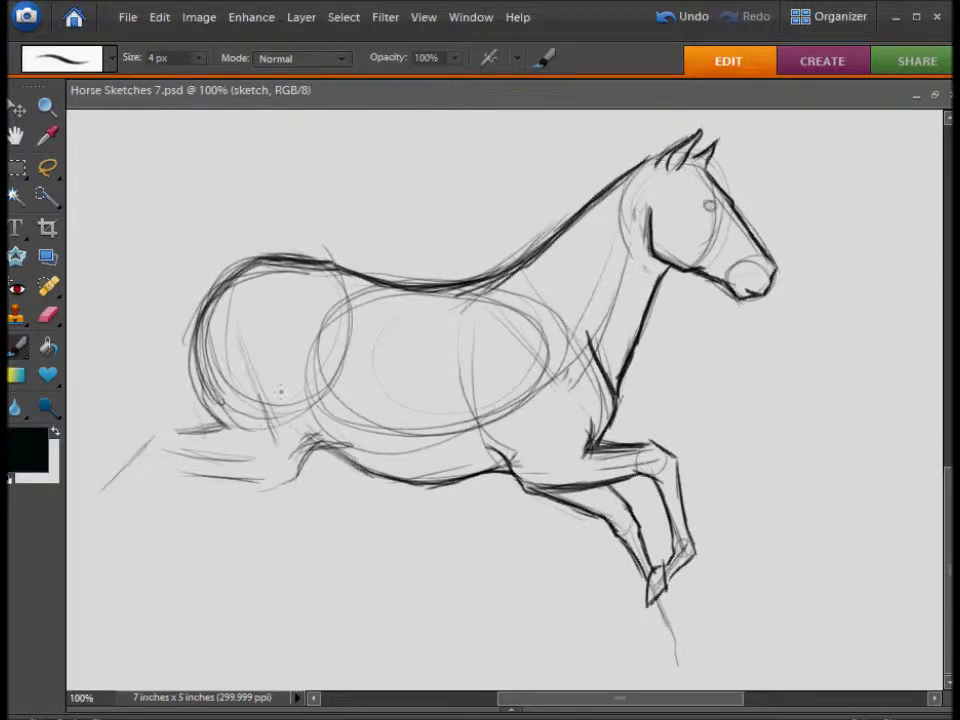
Erase the long lower-left tail stroke with a 40 px Eraser.
drag(281, 391, 297, 399)
key(e)
drag(170, 445, 120, 495)
key(n)
drag(253, 261, 315, 313)
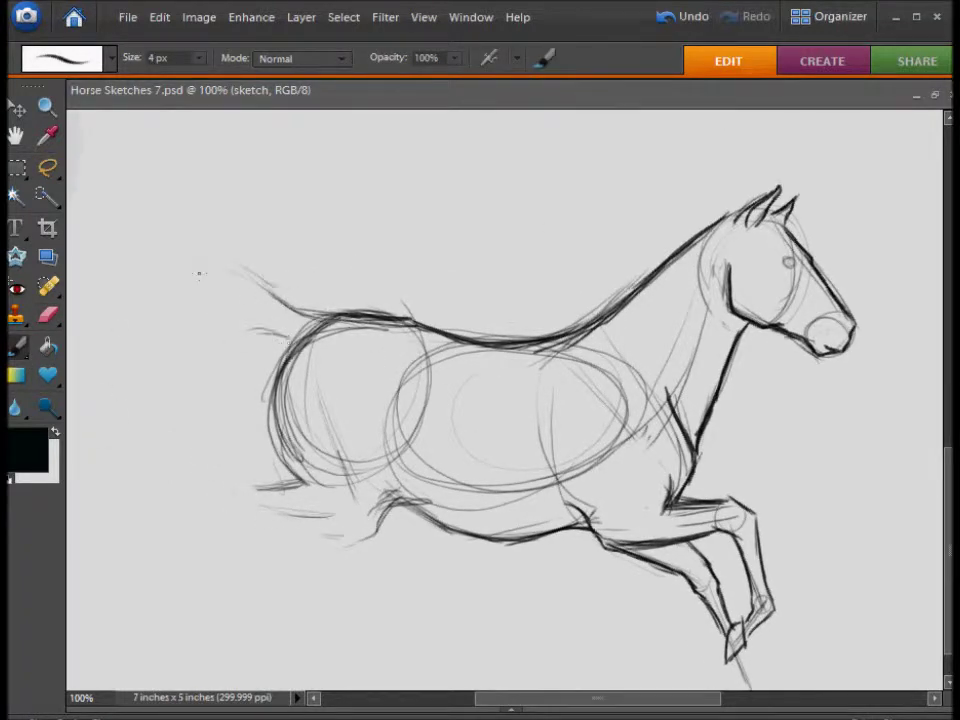
Draw light curved mane strokes across and above the neck.
drag(600, 300, 410, 360)
drag(425, 265, 540, 268)
drag(465, 308, 366, 326)
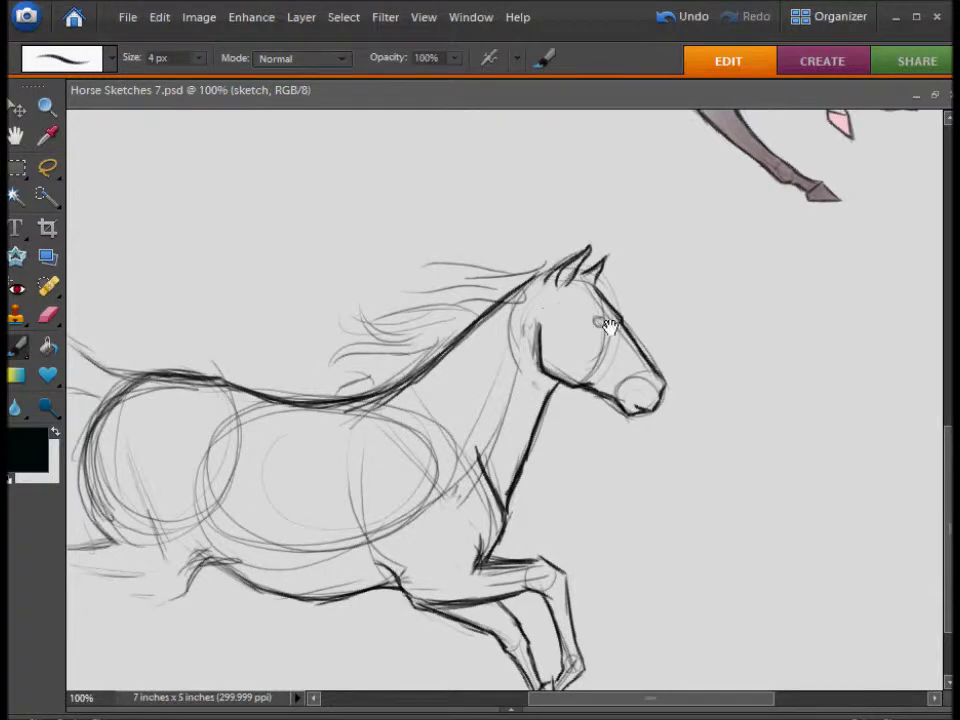
drag(609, 325, 567, 275)
drag(476, 458, 556, 398)
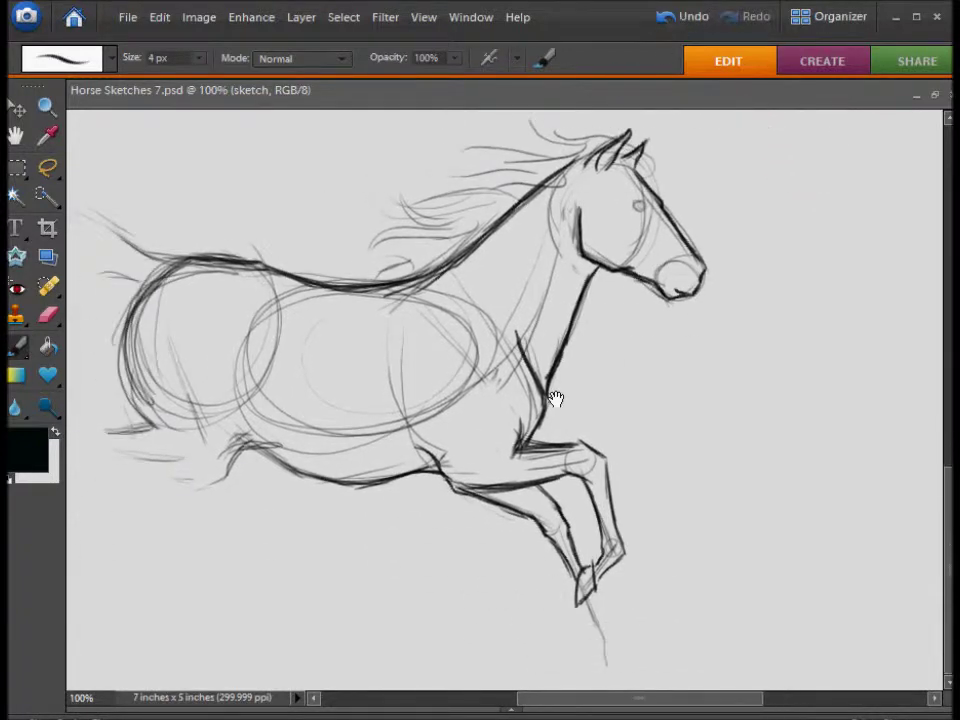
click(424, 17)
click(437, 75)
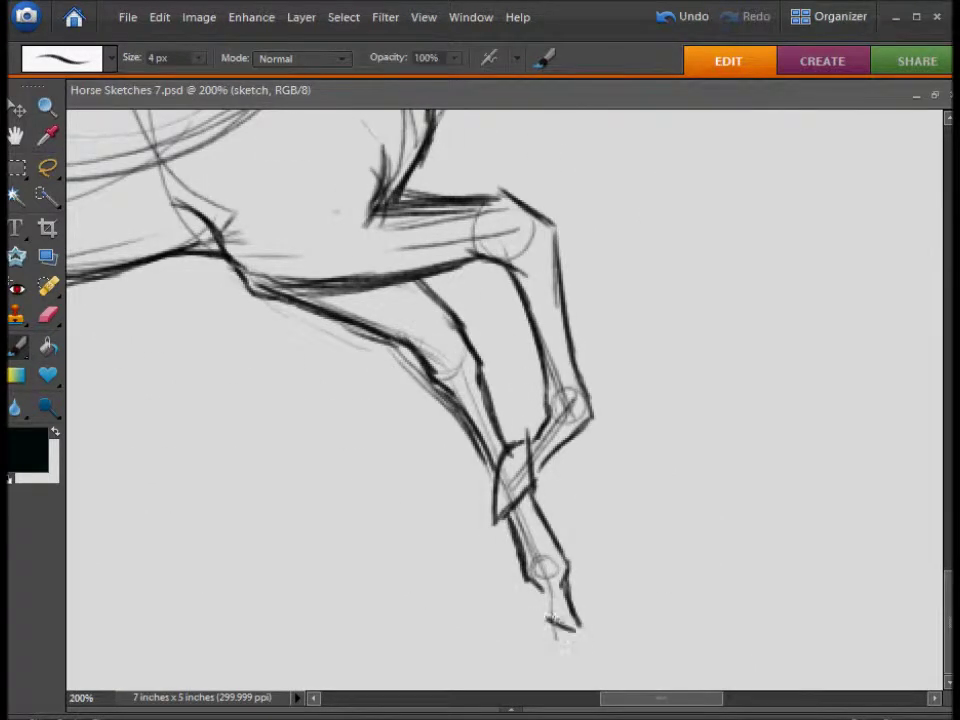
Brush dark mane strands above the horse's head.
scroll(553, 519, up, 1)
scroll(574, 474, up, 4)
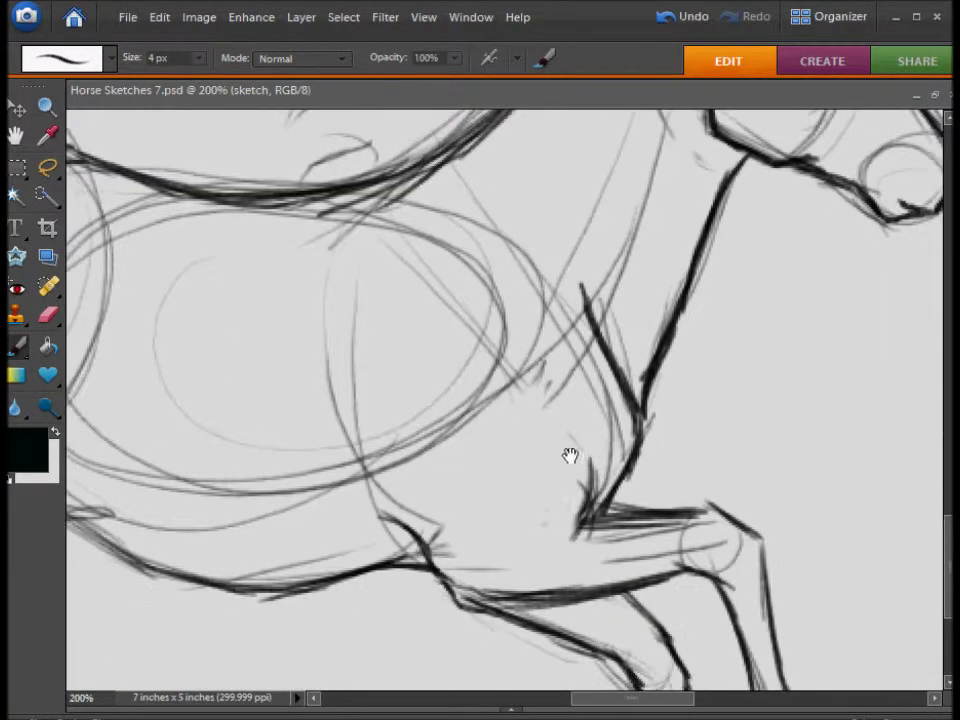
scroll(574, 474, up, 1)
scroll(523, 290, up, 2)
scroll(523, 290, right, 2)
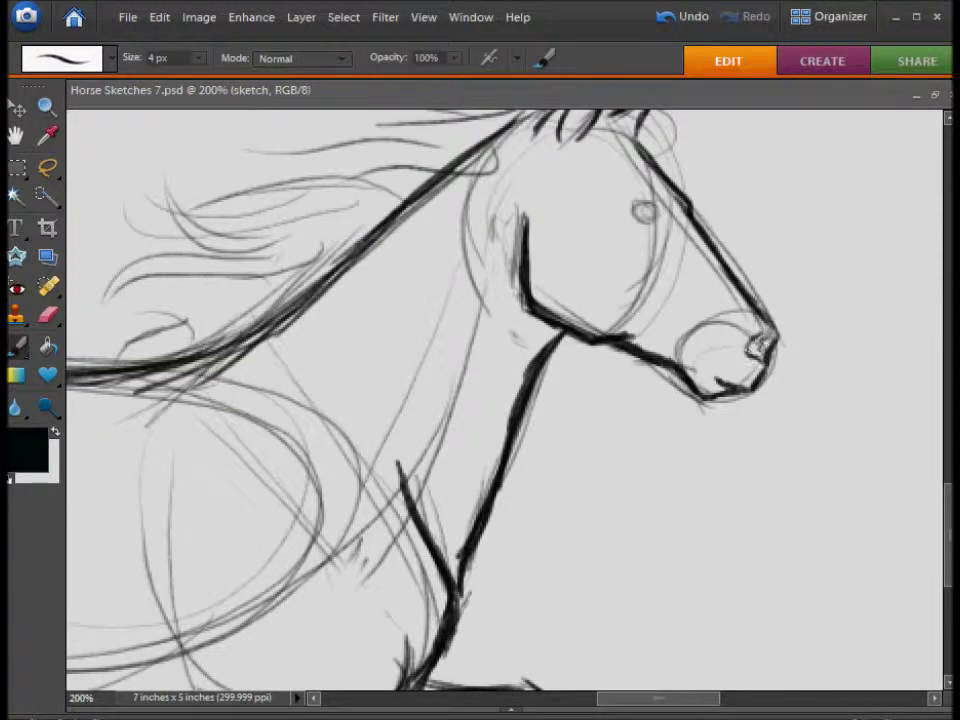
scroll(800, 340, right, 1)
scroll(800, 340, up, 1)
scroll(748, 364, up, 1)
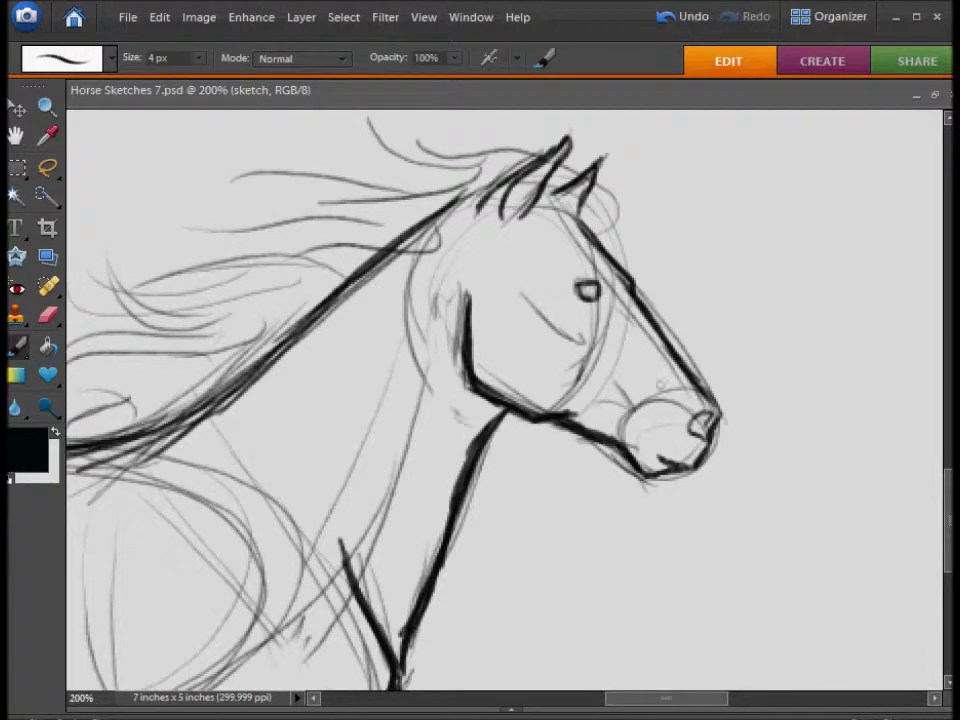
scroll(636, 405, left, 3)
scroll(650, 345, down, 1)
scroll(560, 340, right, 3)
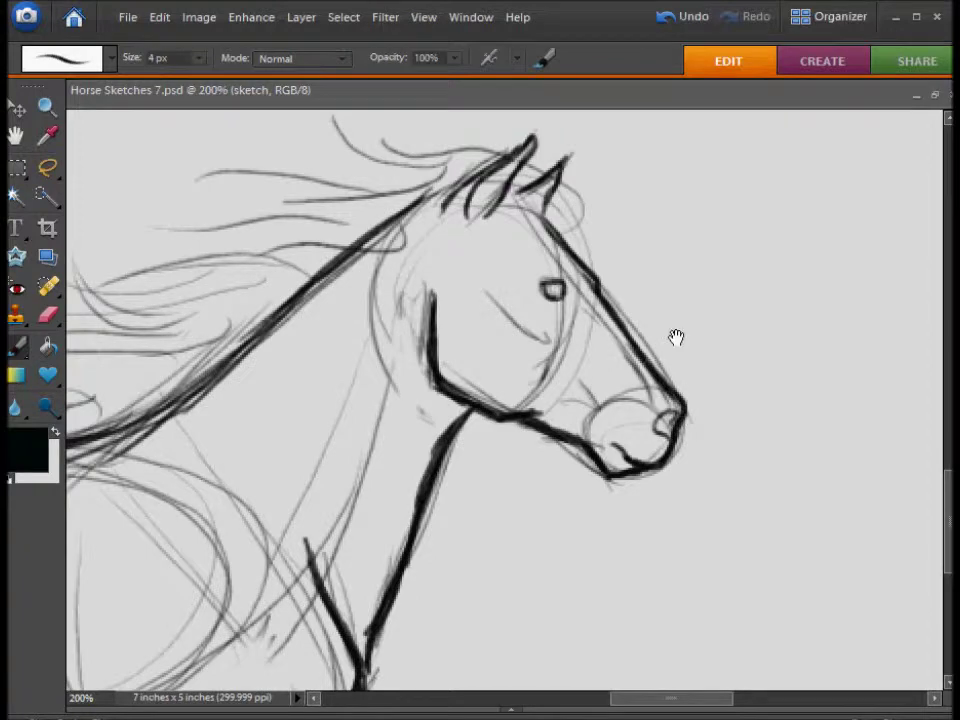
scroll(547, 274, up, 1)
scroll(547, 274, left, 1)
drag(450, 188, 410, 224)
mouse_move(396, 168)
mouse_down()
mouse_move(305, 160)
mouse_move(265, 175)
mouse_move(366, 188)
mouse_up()
scroll(500, 300, left, 2)
drag(378, 180, 296, 188)
Redo a badly placed mane stroke behind the head.
drag(460, 235, 330, 265)
scroll(500, 300, left, 2)
click(686, 17)
mouse_move(620, 252)
mouse_down()
mouse_move(547, 274)
mouse_move(447, 280)
mouse_up()
Brush dark mane strands left of the head and darken the lower-left locks.
drag(533, 290, 375, 298)
drag(630, 300, 450, 330)
mouse_move(535, 330)
mouse_down()
mouse_move(300, 342)
mouse_move(400, 390)
mouse_move(280, 345)
mouse_up()
drag(440, 398, 233, 443)
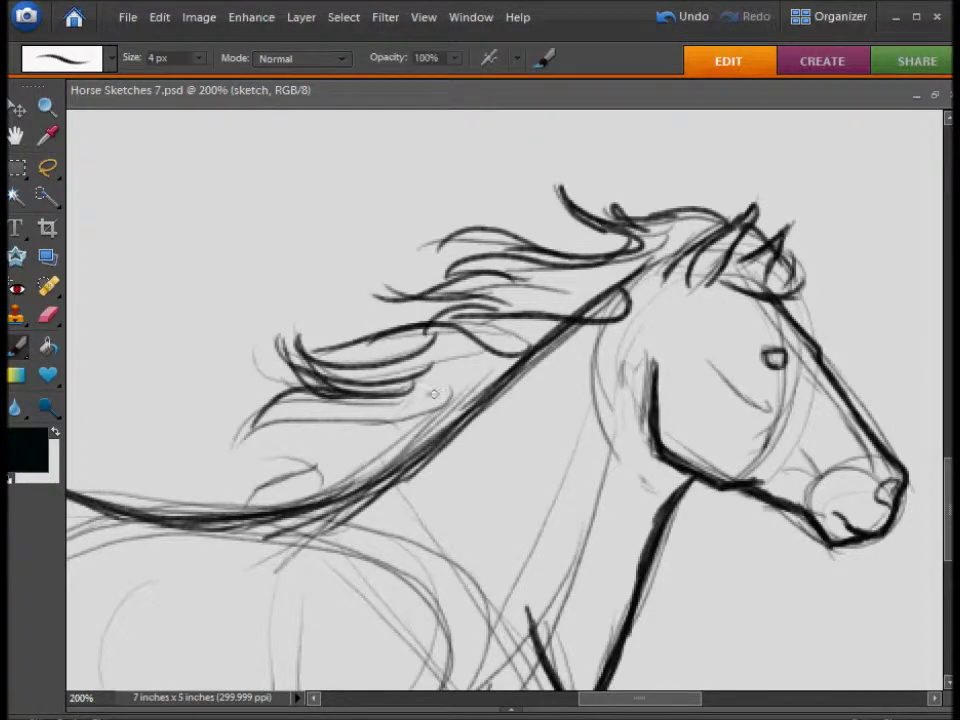
drag(362, 443, 250, 488)
drag(330, 468, 241, 505)
Retrace the belly line with a thick dark brush stroke.
key(e)
right_click(527, 396)
key(Escape)
key(b)
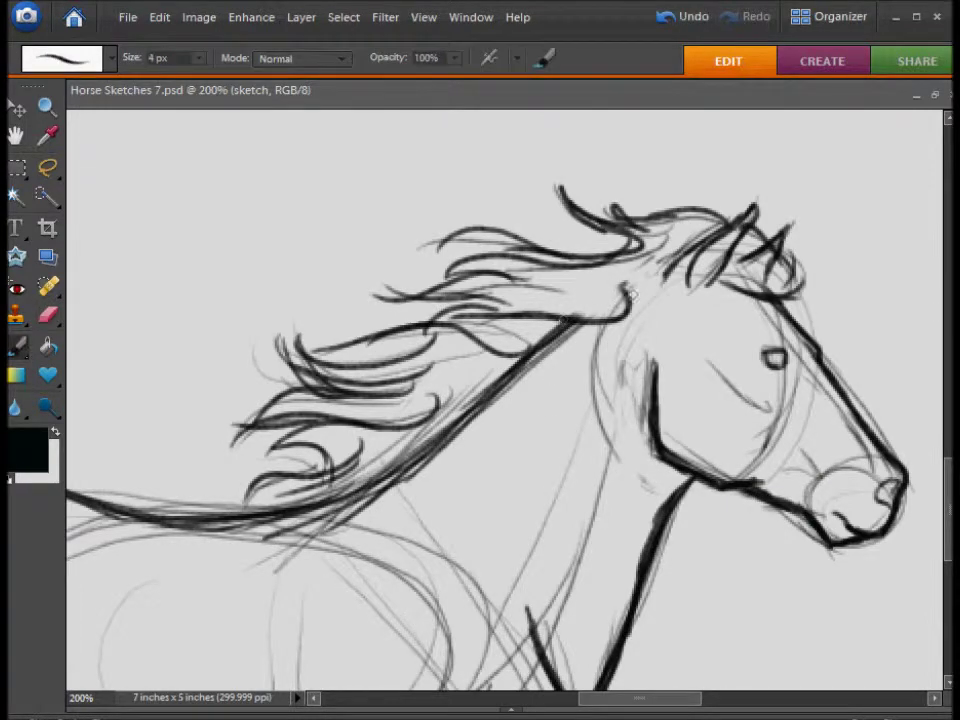
drag(726, 403, 669, 394)
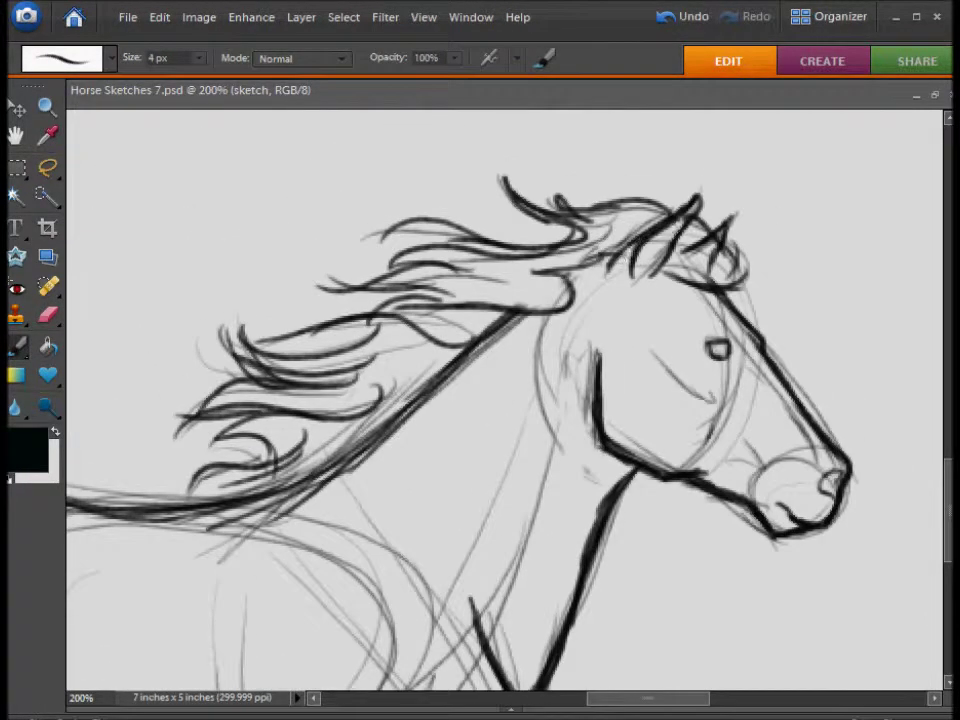
key(e)
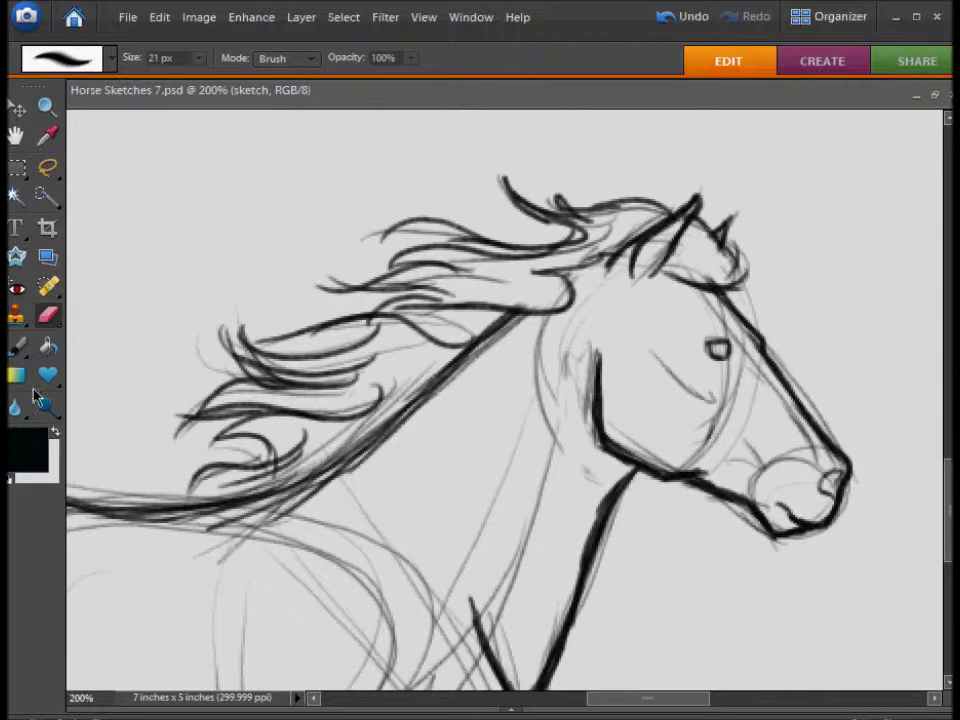
key(b)
mouse_move(288, 450)
mouse_down()
mouse_move(408, 388)
mouse_move(489, 388)
mouse_move(480, 150)
mouse_up()
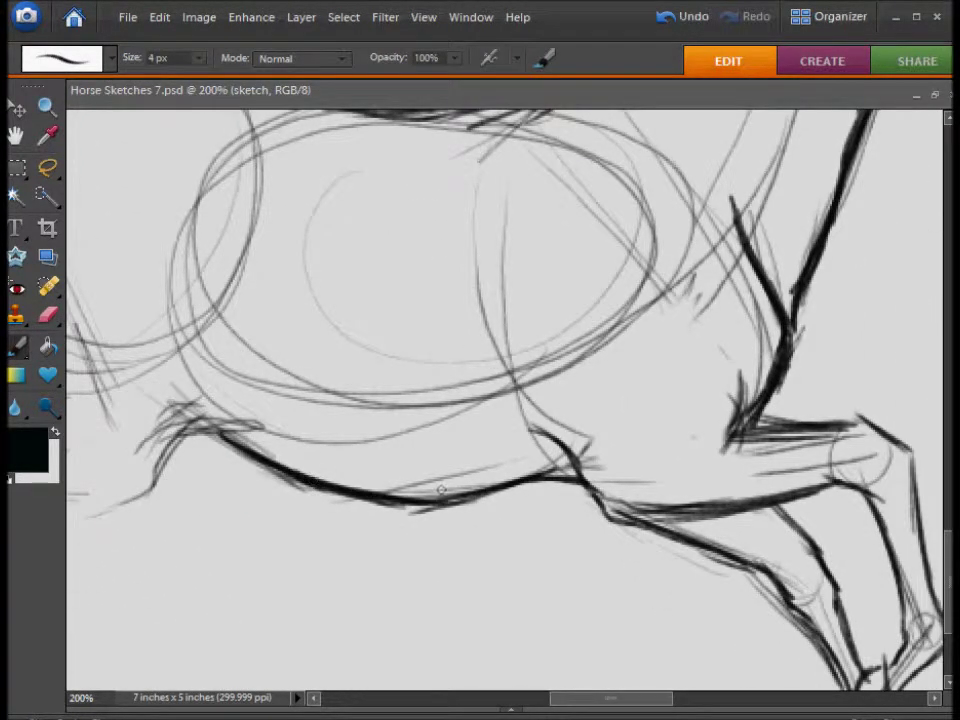
drag(685, 398, 585, 318)
drag(492, 381, 797, 337)
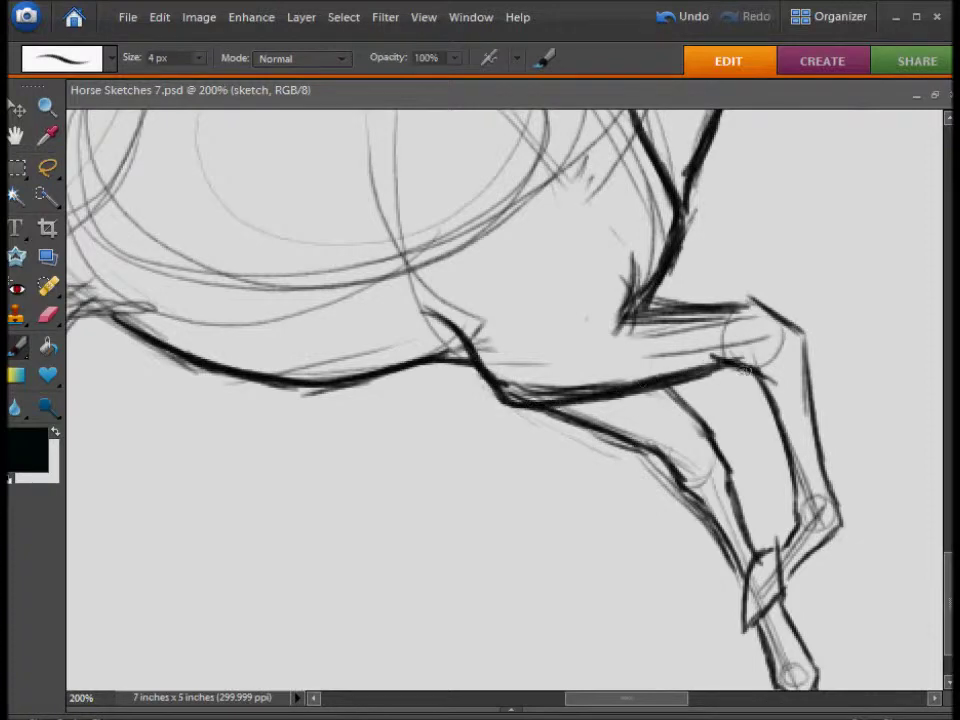
Retrace the raised front leg's front and back edges down to the hoof.
drag(765, 412, 705, 307)
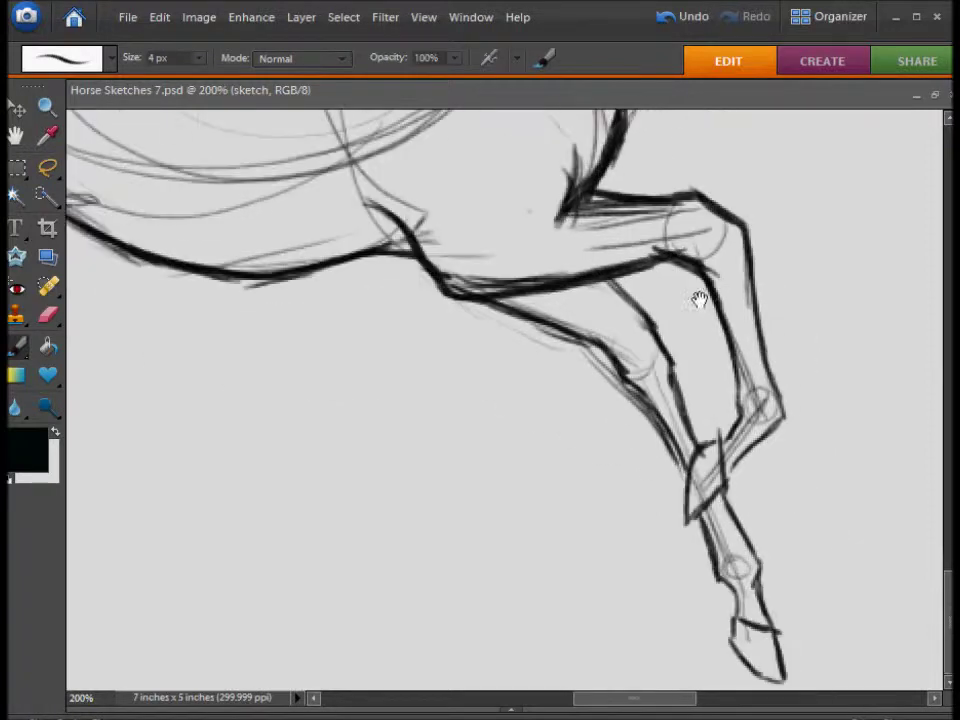
drag(746, 224, 738, 452)
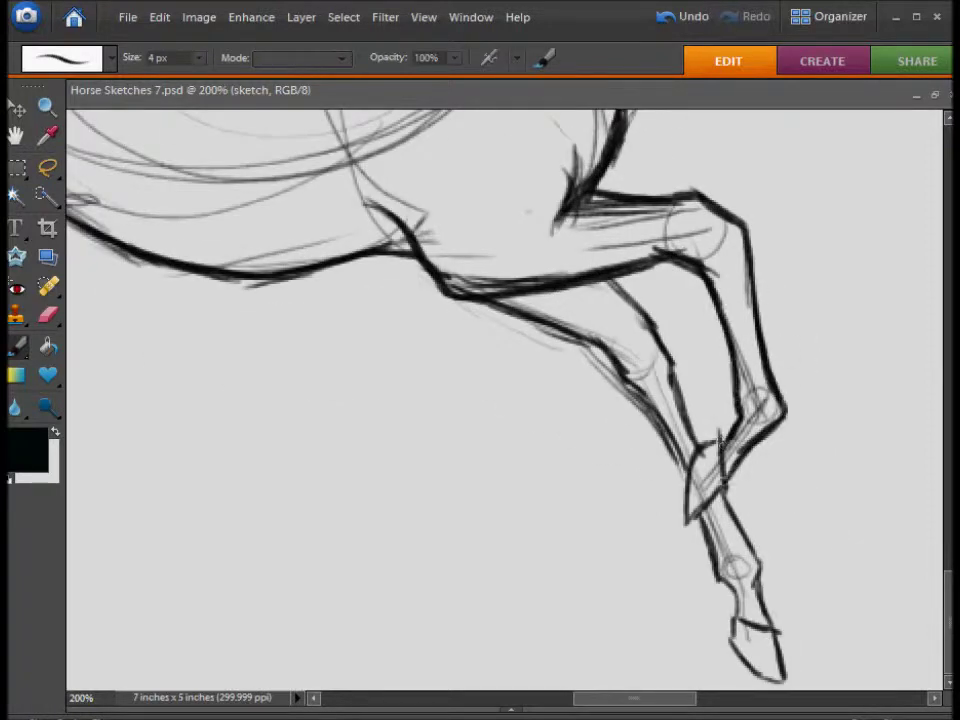
drag(611, 277, 690, 440)
drag(495, 300, 672, 446)
drag(696, 353, 648, 353)
drag(673, 495, 711, 580)
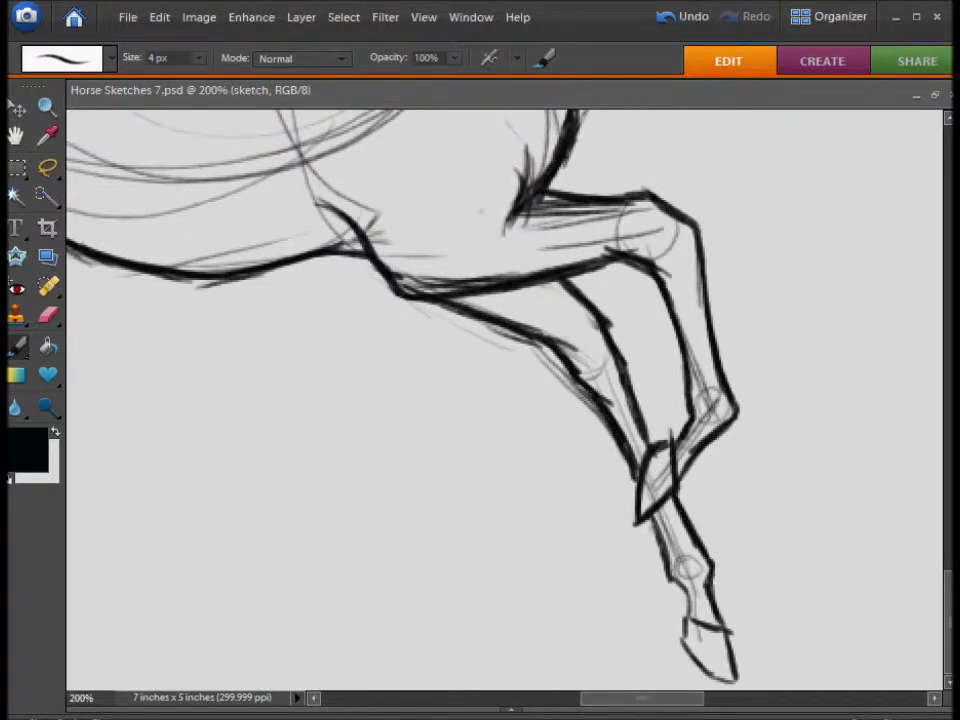
drag(591, 534, 800, 643)
drag(400, 250, 400, 360)
Pan to the tail and draw its arch from the croup, curving where it meets the body.
mouse_move(470, 300)
mouse_down()
mouse_move(392, 373)
mouse_move(672, 403)
mouse_up()
mouse_move(610, 303)
mouse_down()
mouse_move(489, 221)
mouse_move(282, 378)
mouse_up()
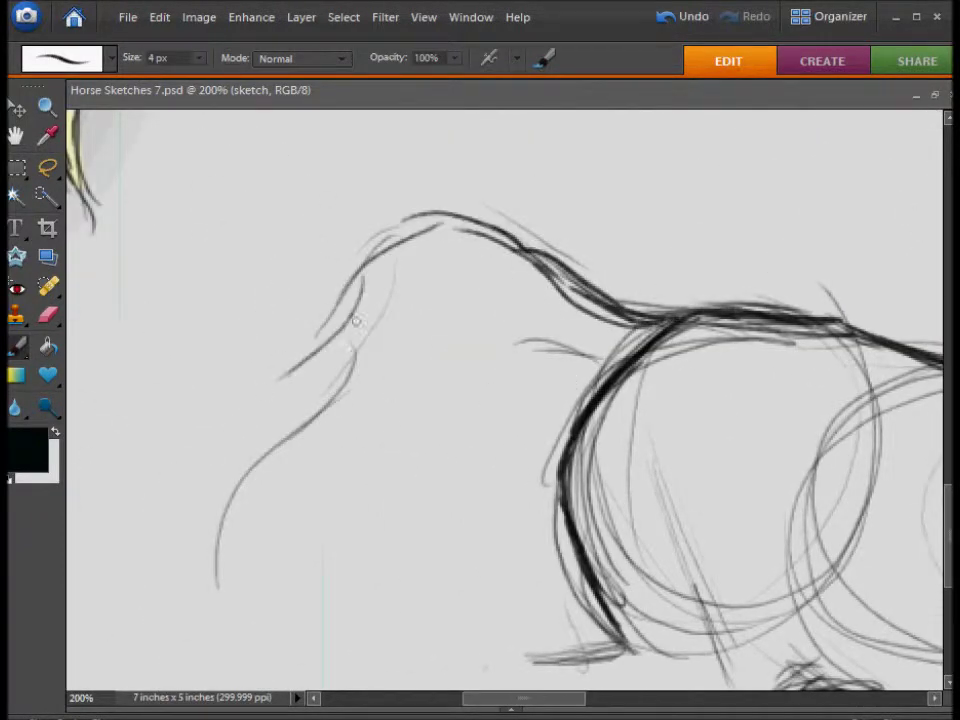
drag(370, 315, 288, 440)
drag(578, 345, 470, 400)
drag(500, 360, 370, 490)
drag(428, 386, 182, 568)
drag(493, 375, 268, 579)
drag(354, 514, 394, 414)
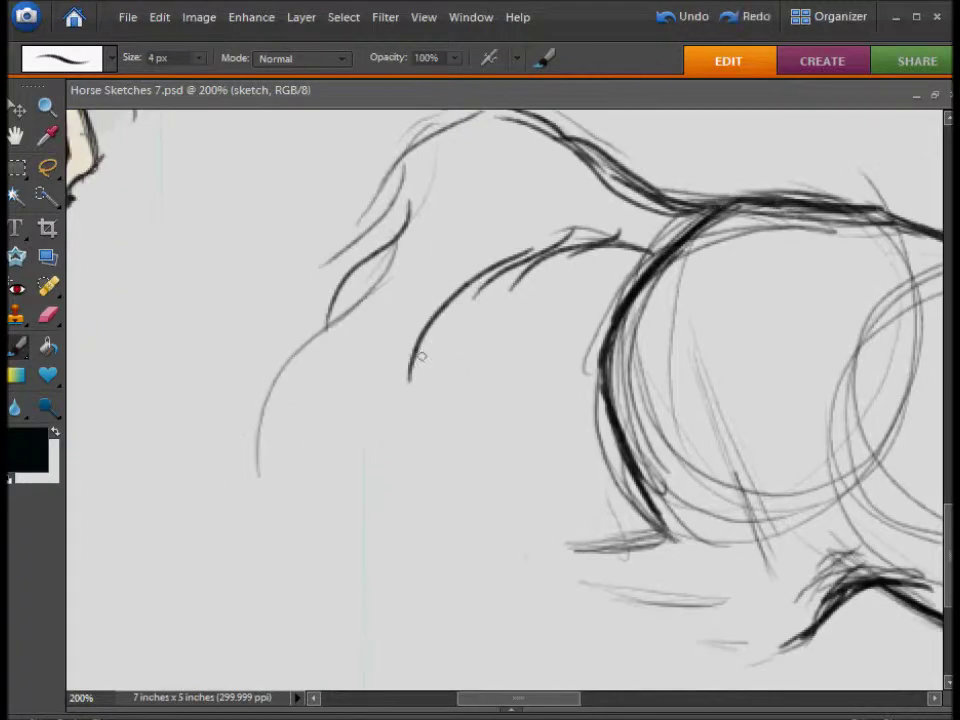
Add curved tail strands and reinforce the croup line.
drag(410, 205, 330, 320)
mouse_move(430, 290)
mouse_down()
mouse_move(390, 385)
mouse_move(282, 575)
mouse_up()
drag(430, 385, 275, 600)
drag(300, 405, 255, 600)
mouse_move(348, 199)
mouse_down()
mouse_move(403, 274)
mouse_move(280, 470)
mouse_up()
drag(410, 330, 330, 484)
drag(415, 305, 278, 475)
drag(412, 278, 326, 358)
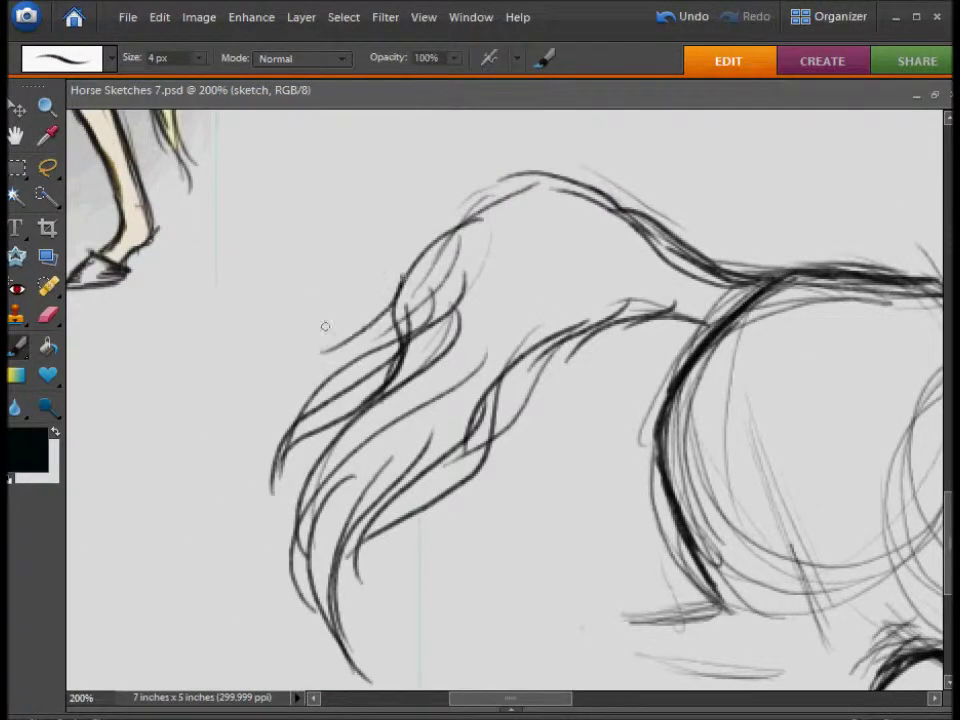
drag(405, 318, 302, 388)
drag(420, 238, 530, 180)
Thicken the tail with dark strands.
drag(354, 160, 290, 225)
drag(290, 273, 238, 406)
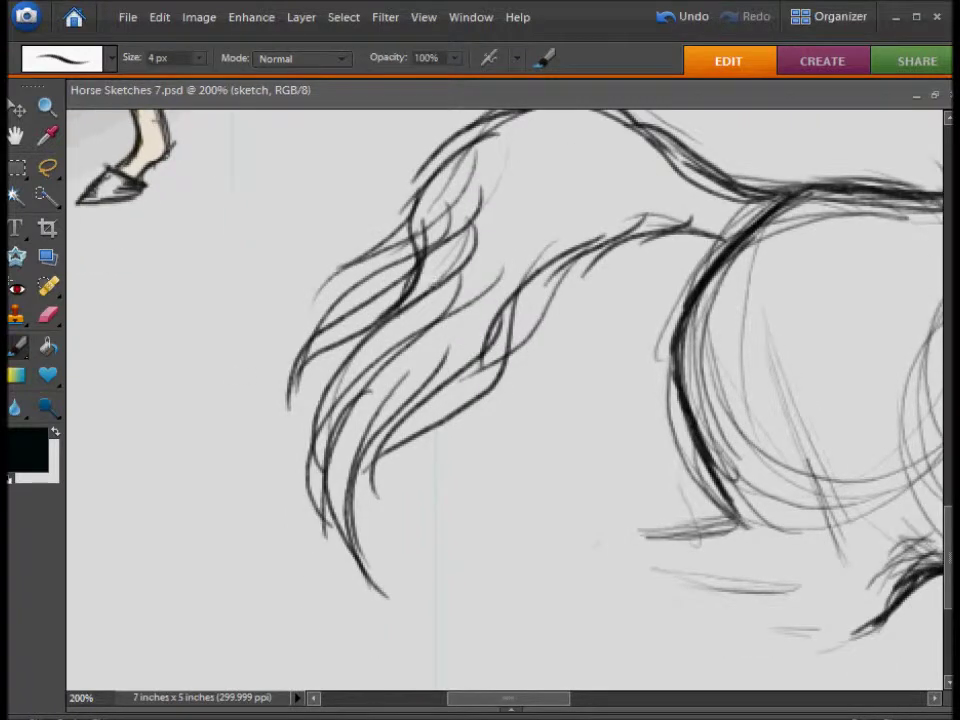
drag(290, 216, 218, 382)
drag(376, 144, 266, 306)
drag(328, 171, 236, 331)
drag(440, 285, 268, 500)
drag(400, 300, 235, 540)
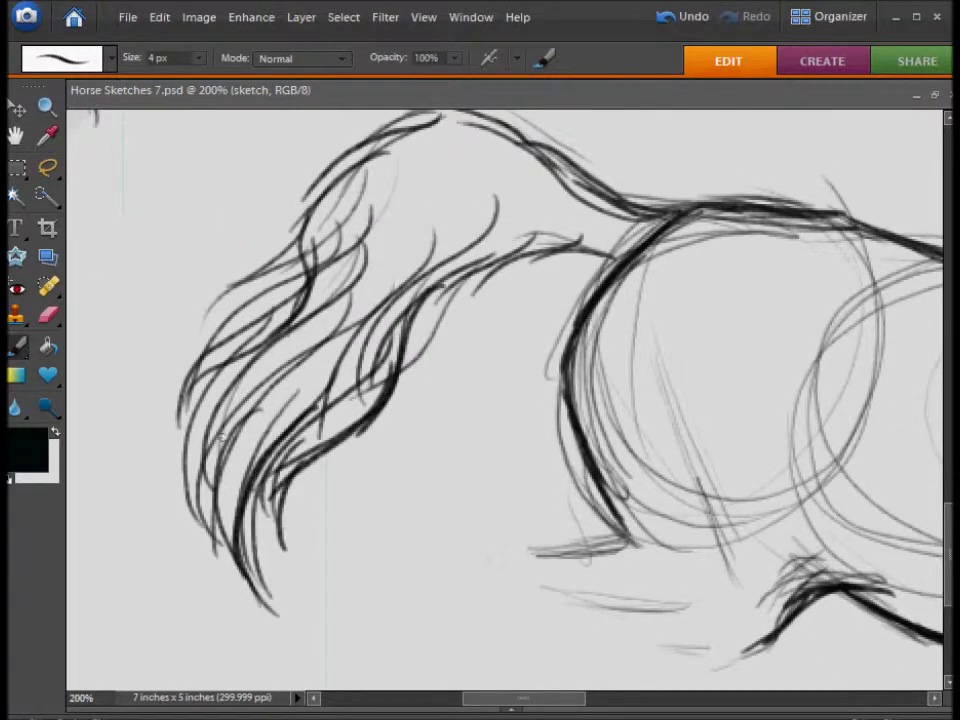
drag(335, 262, 215, 560)
drag(313, 213, 200, 400)
Add more dark tail strands, sweeping some down to the left.
drag(332, 435, 378, 429)
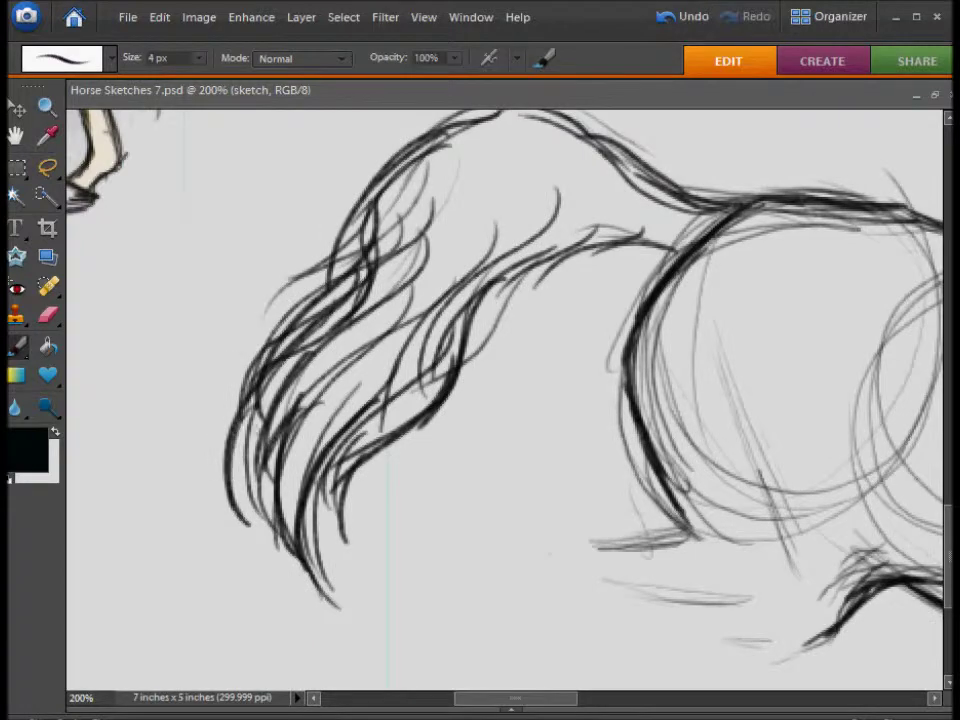
drag(192, 322, 180, 380)
drag(337, 297, 219, 383)
drag(405, 250, 311, 277)
mouse_move(520, 335)
mouse_down()
mouse_move(395, 500)
mouse_move(440, 458)
mouse_up()
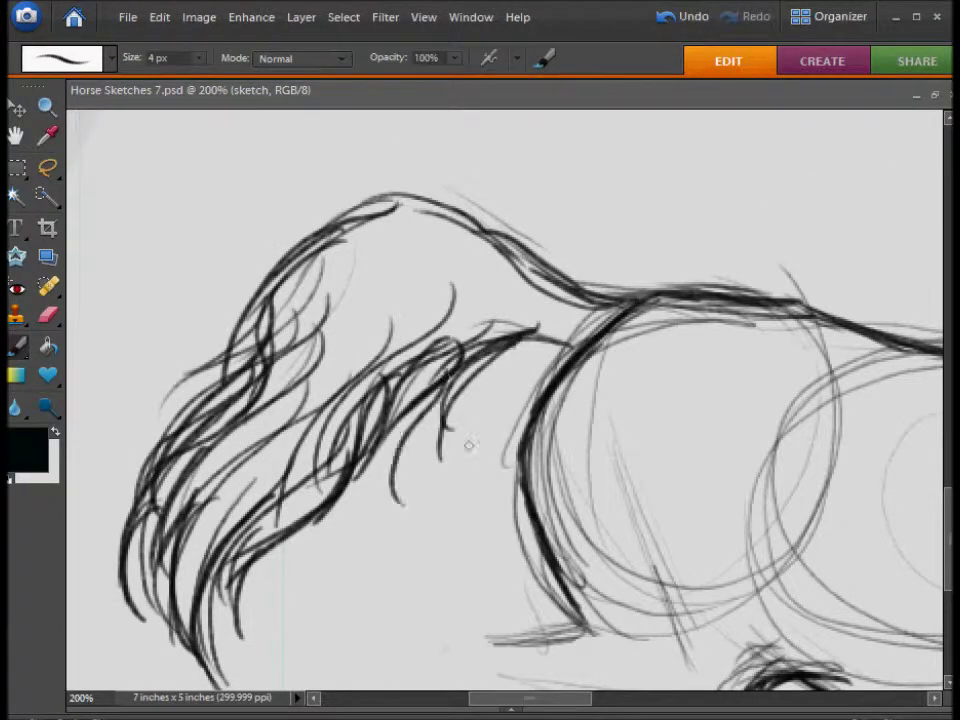
drag(560, 335, 471, 416)
drag(320, 205, 238, 300)
drag(380, 300, 315, 330)
drag(415, 210, 300, 264)
drag(370, 190, 164, 225)
drag(300, 450, 410, 325)
drag(212, 346, 242, 677)
Outline the hind leg under the hindquarters with long strokes, then view at Actual Pixels.
drag(705, 453, 505, 263)
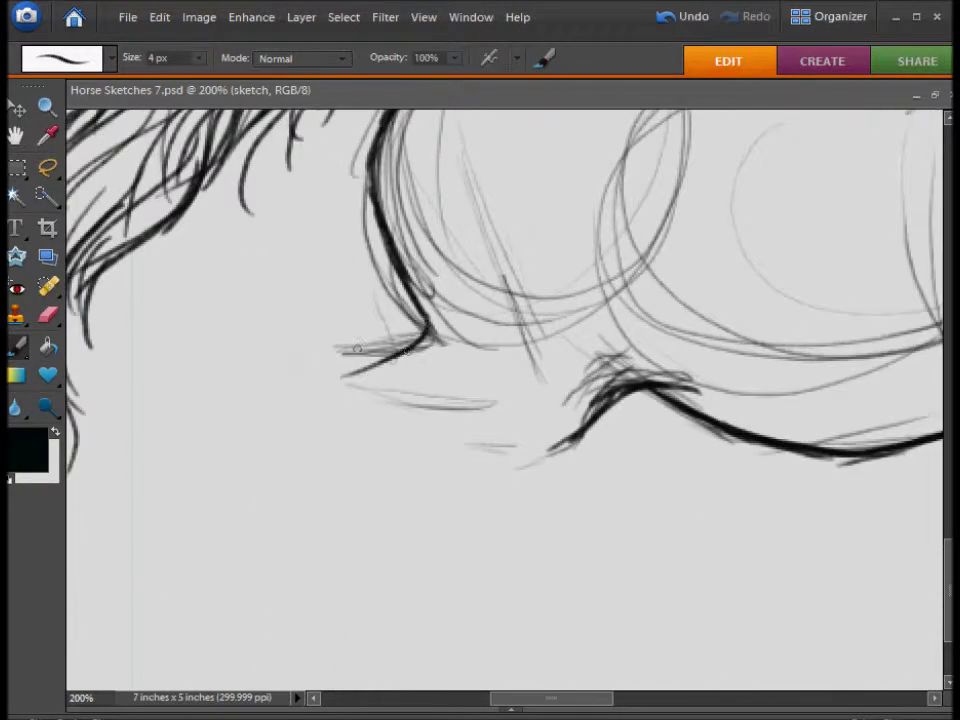
drag(345, 452, 540, 440)
drag(269, 412, 364, 402)
mouse_move(496, 336)
mouse_down()
mouse_move(402, 370)
mouse_move(296, 596)
mouse_move(400, 322)
mouse_up()
drag(395, 310, 321, 458)
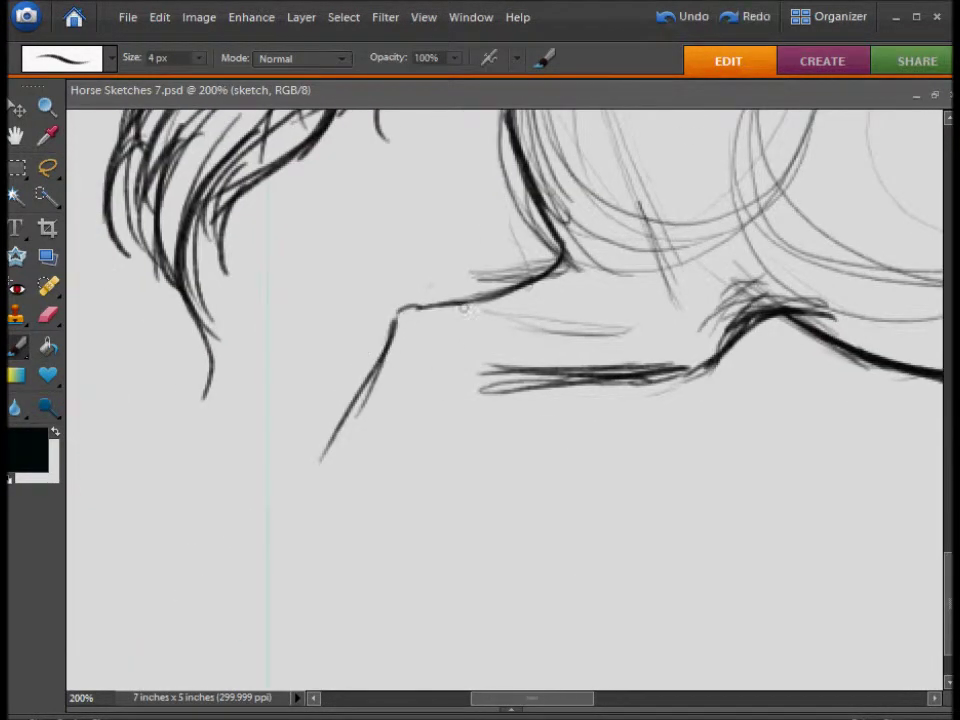
drag(428, 439, 525, 381)
mouse_move(364, 493)
mouse_down()
mouse_move(514, 400)
mouse_move(524, 369)
mouse_up()
drag(560, 217, 417, 407)
click(423, 17)
click(470, 131)
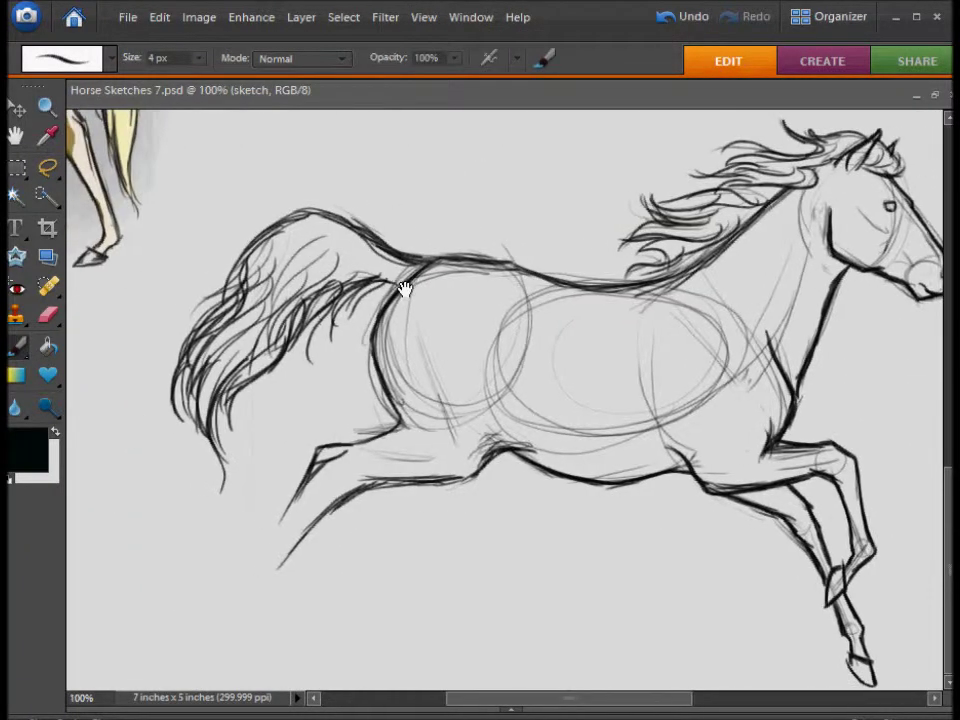
Zoom in on the hind leg and paint dark strokes near the tail and leg.
key(e)
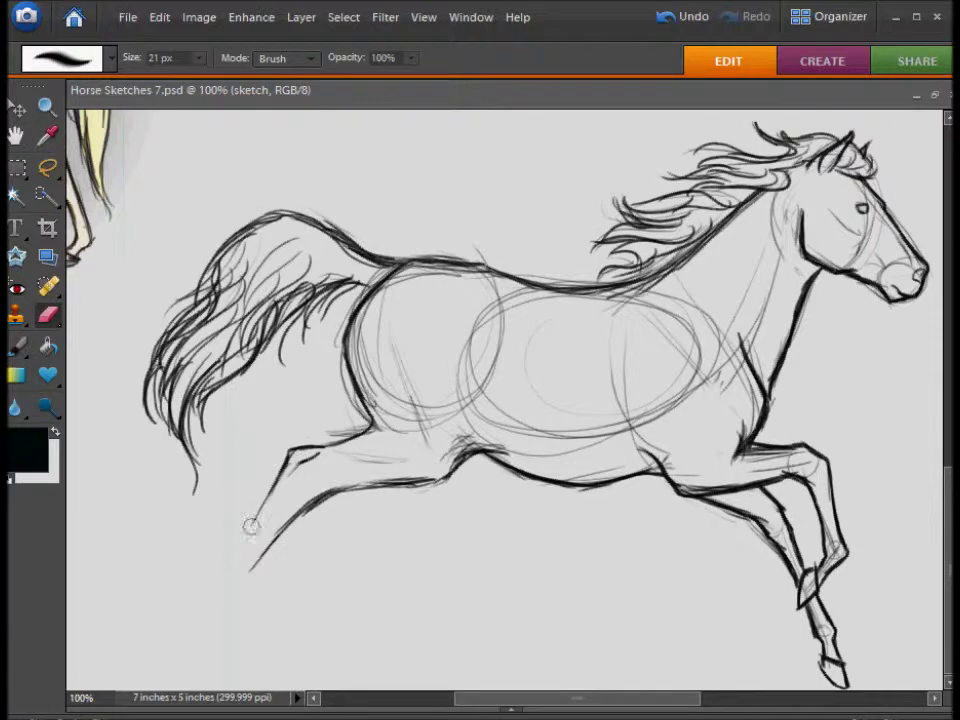
key(b)
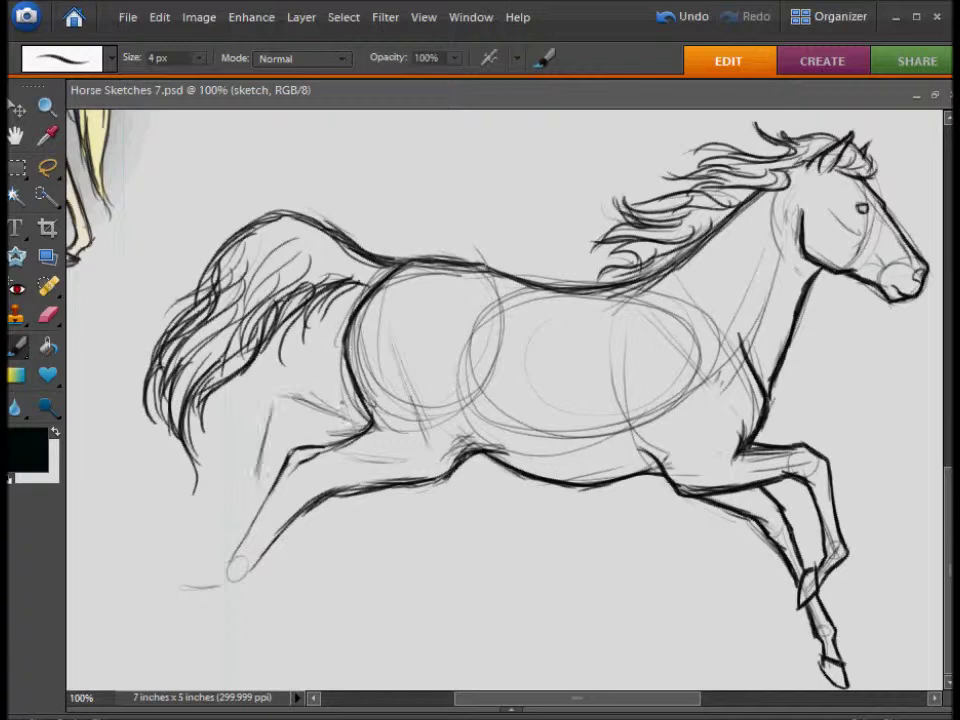
key(ctrl+equal)
scroll(448, 300, left, 3)
drag(320, 170, 316, 312)
mouse_move(440, 405)
mouse_down()
mouse_move(310, 390)
mouse_move(270, 470)
mouse_up()
Refine the upper hind leg line, undoing a wrong stroke and redrawing the curve.
drag(400, 400, 455, 305)
click(668, 30)
drag(385, 310, 338, 360)
click(683, 20)
mouse_move(395, 318)
mouse_down()
mouse_move(342, 322)
mouse_move(312, 440)
mouse_up()
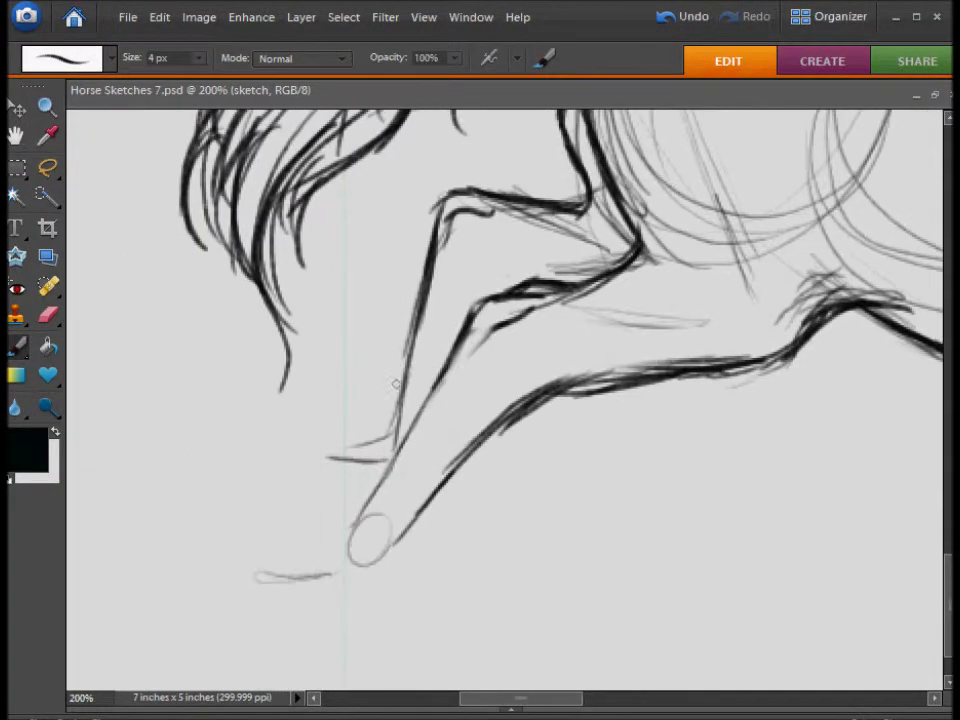
Reinforce the leg's lower contour and draw the hoof outline with its tip.
drag(325, 292, 455, 97)
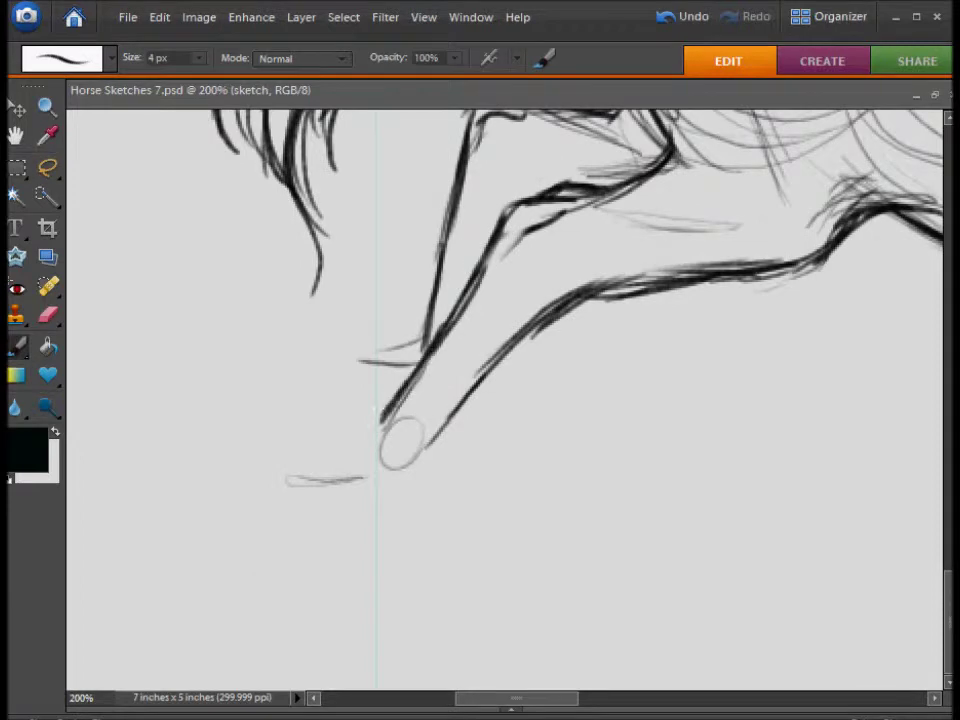
drag(468, 400, 393, 480)
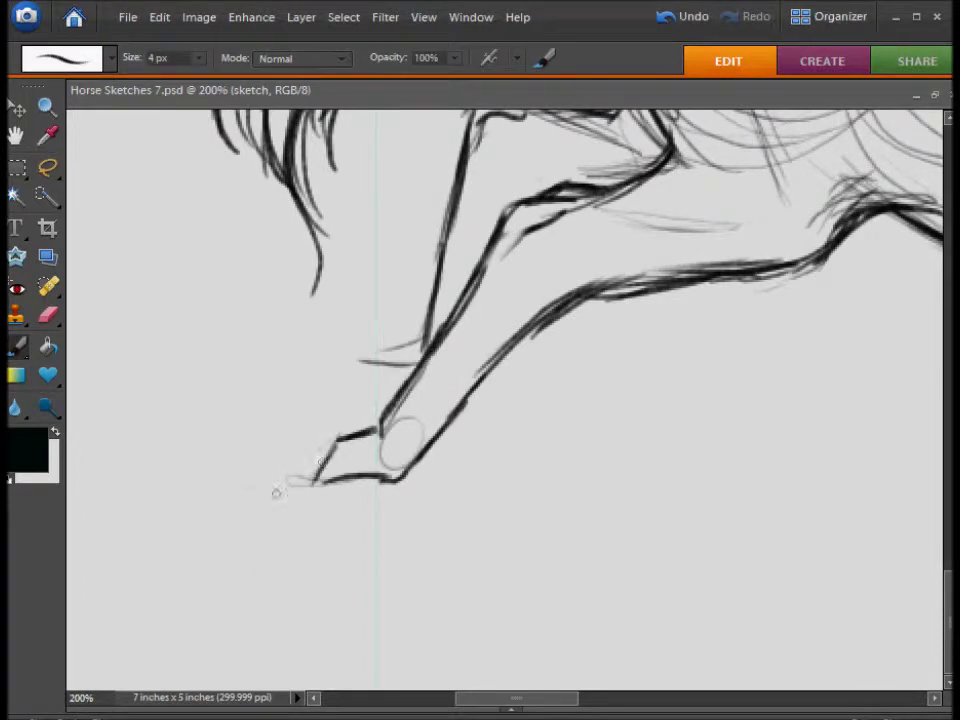
drag(240, 488, 305, 430)
click(690, 17)
mouse_move(240, 488)
mouse_down()
mouse_move(333, 415)
mouse_move(317, 478)
mouse_up()
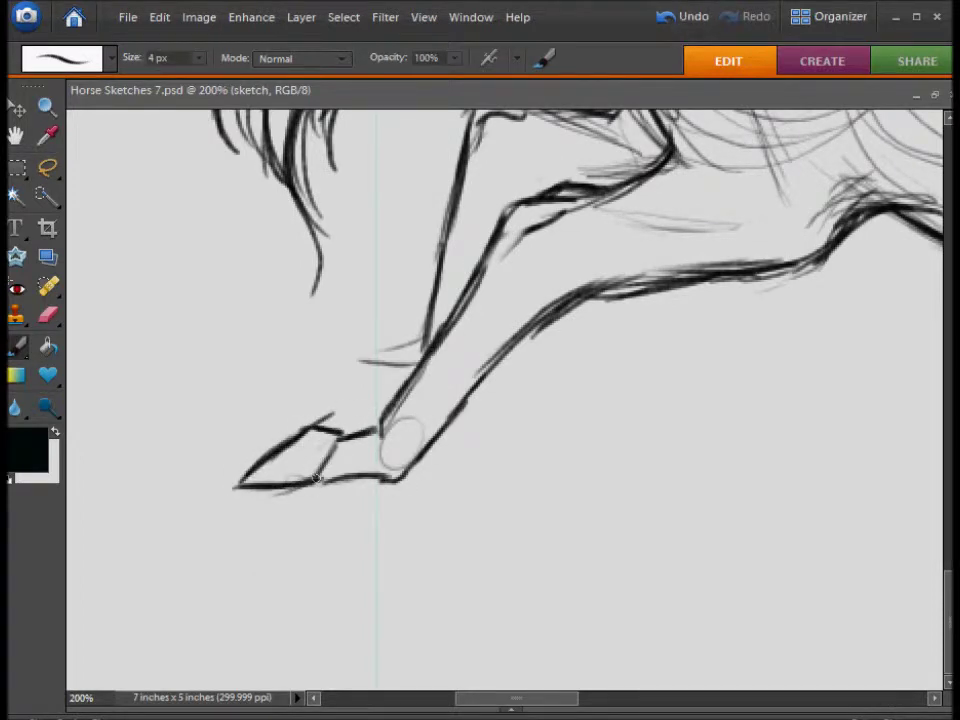
Pan around the hoof, hindquarters and belly line, then zoom out to the whole horse.
drag(417, 350, 432, 420)
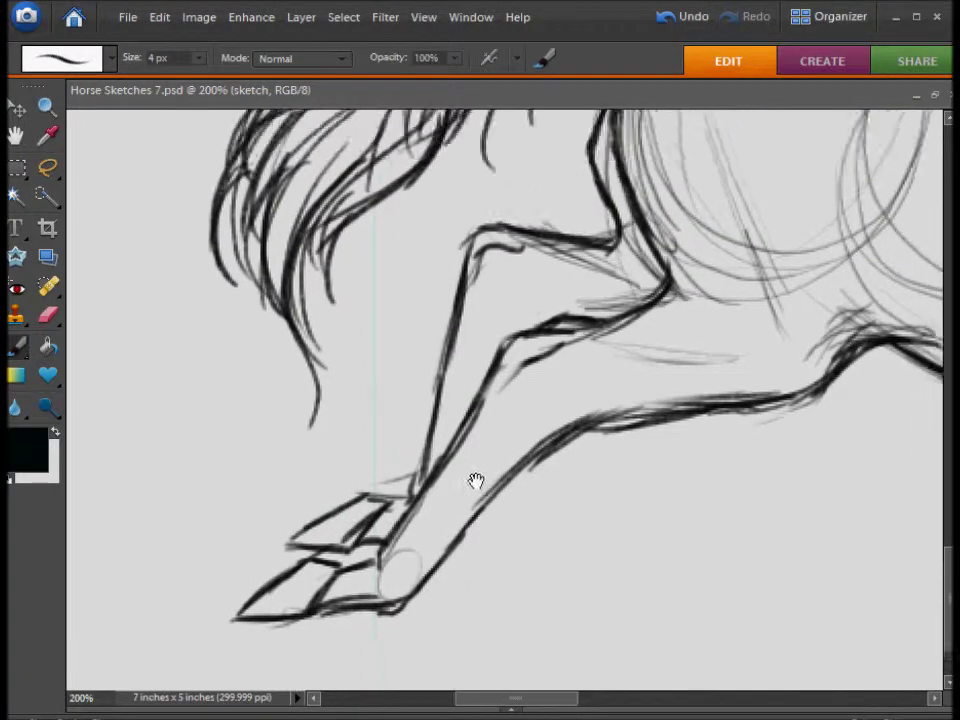
drag(486, 450, 346, 512)
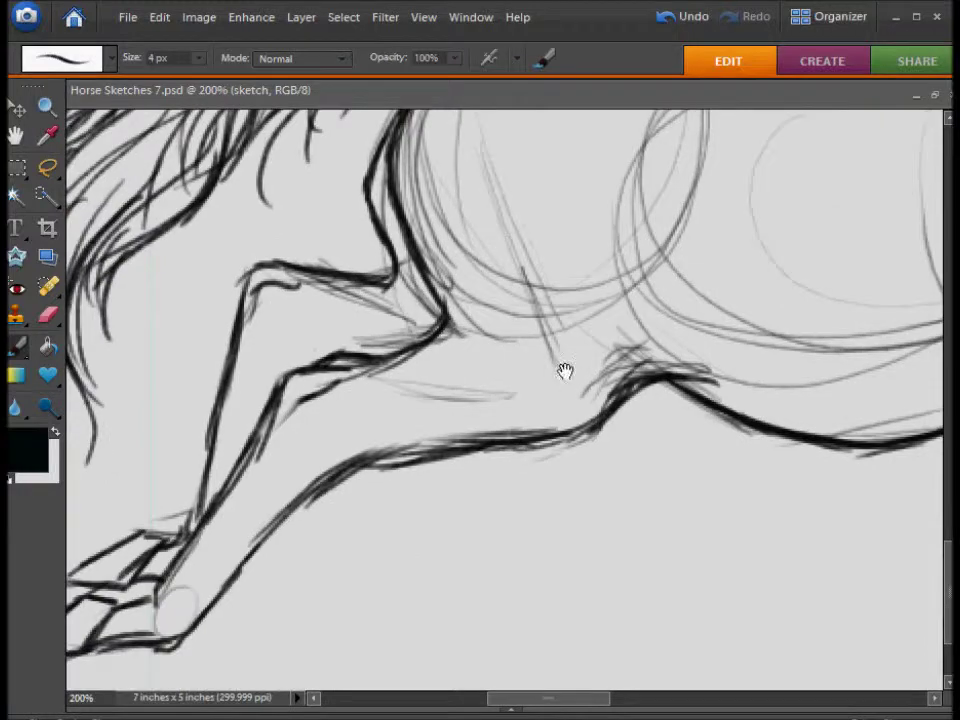
drag(564, 373, 422, 357)
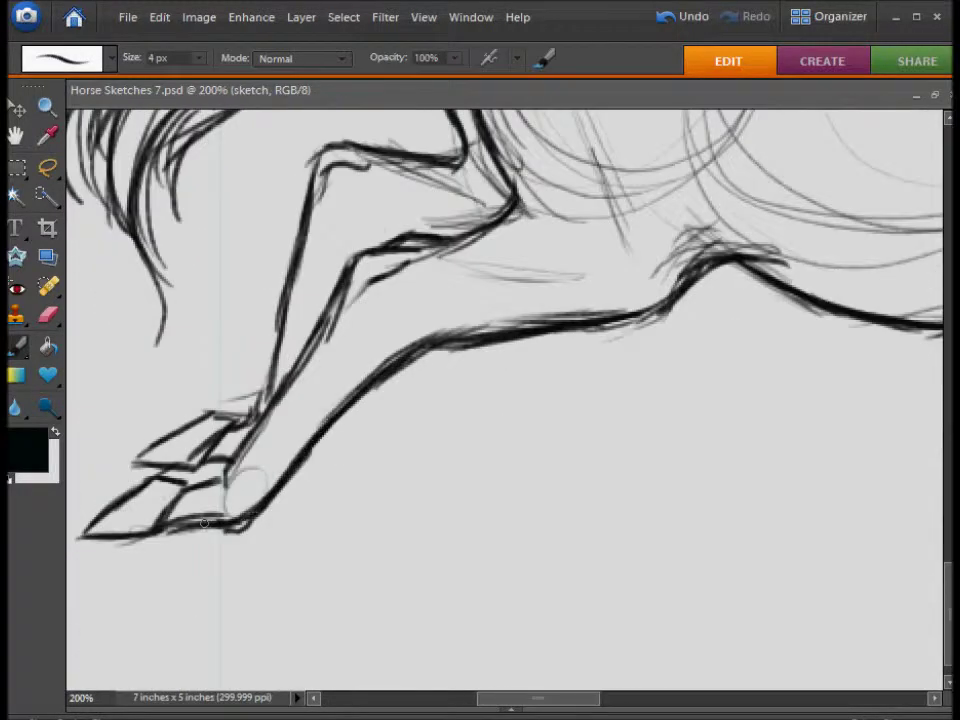
mouse_move(153, 440)
mouse_down()
mouse_move(440, 230)
mouse_move(658, 227)
mouse_move(639, 306)
mouse_up()
key(ctrl+minus)
Step the zoom from fit-on-screen through 50% and 66.7% up to 100%.
click(423, 17)
click(480, 113)
click(423, 17)
click(471, 76)
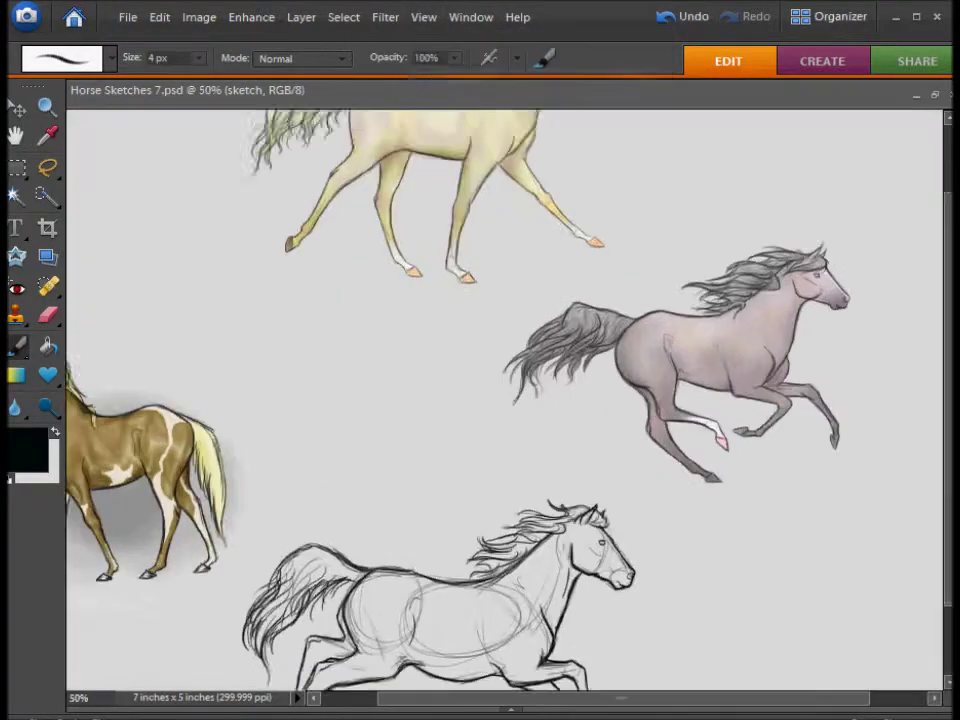
drag(428, 325, 456, 321)
click(423, 17)
click(471, 76)
click(423, 17)
click(471, 76)
Erase the body's construction ovals with a 45 px eraser, then reset it to 21 px.
click(48, 318)
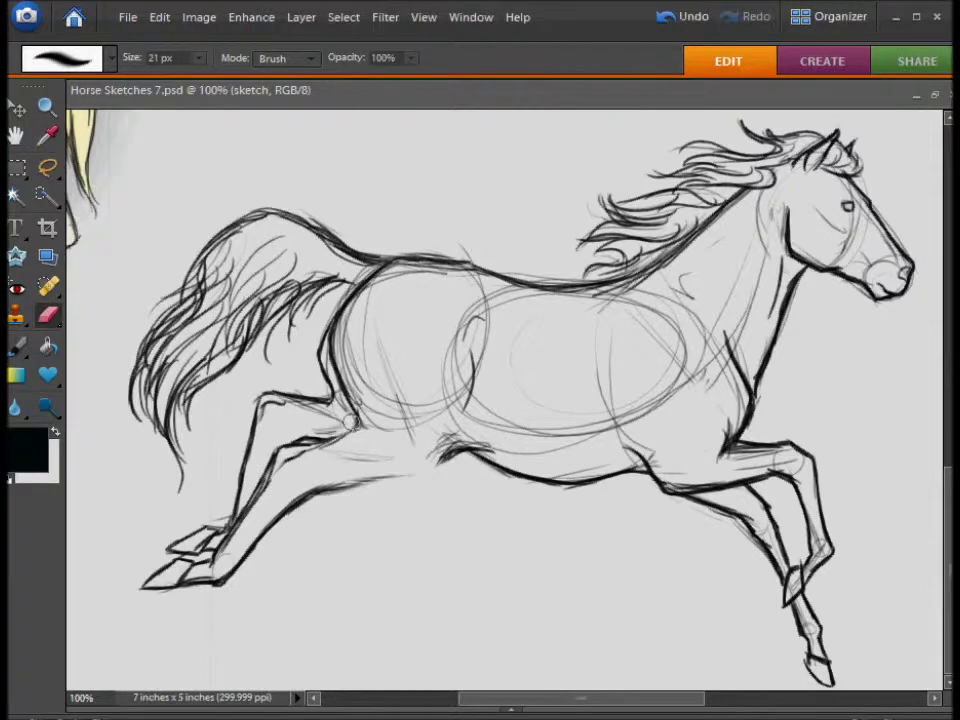
right_click(390, 318)
double_click(514, 441)
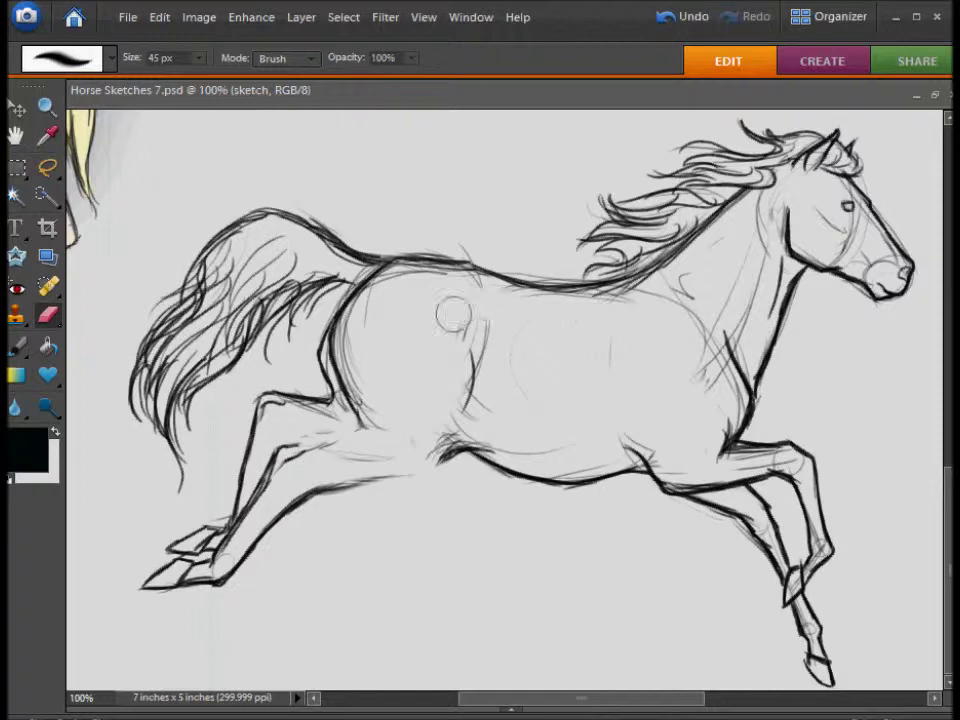
right_click(735, 326)
double_click(885, 332)
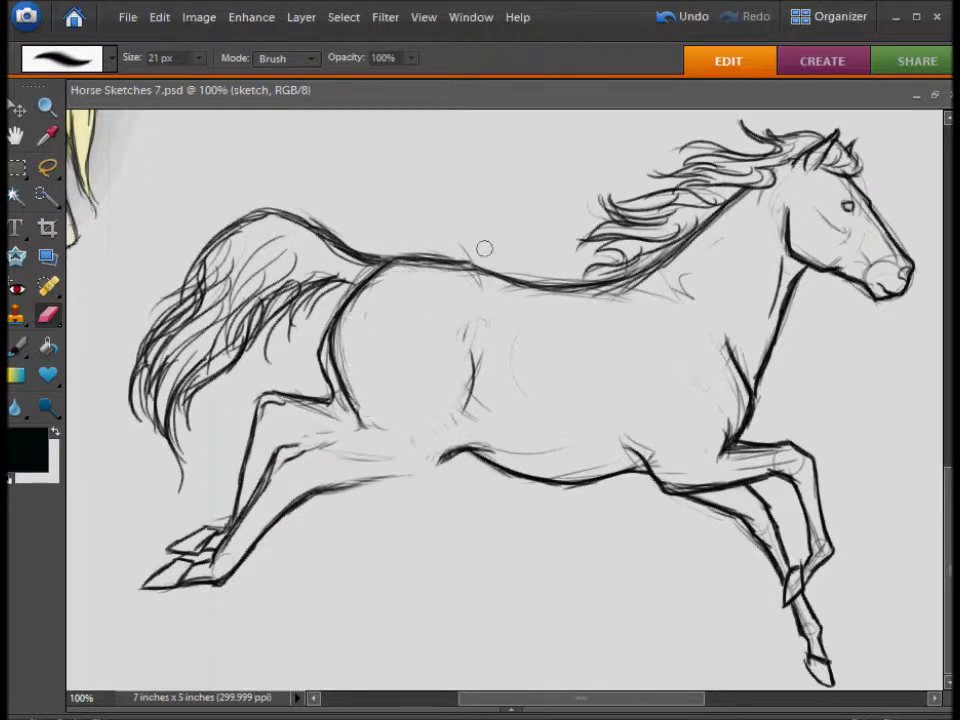
key(b)
key(ctrl+equal)
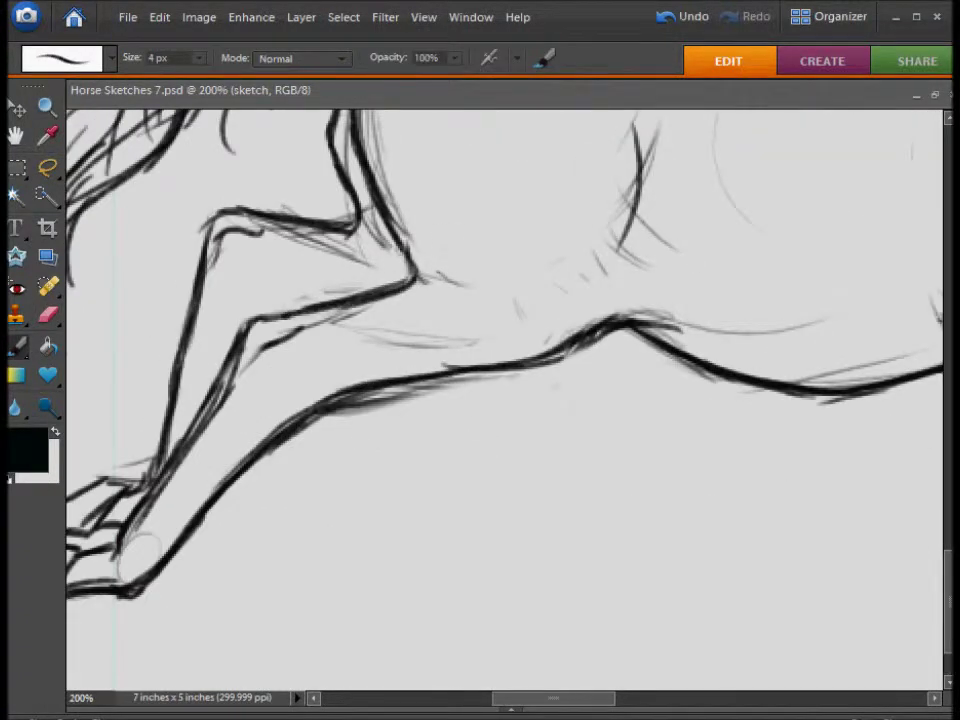
Erase stray guide marks along the legs, toggling between Eraser and Brush.
key(e)
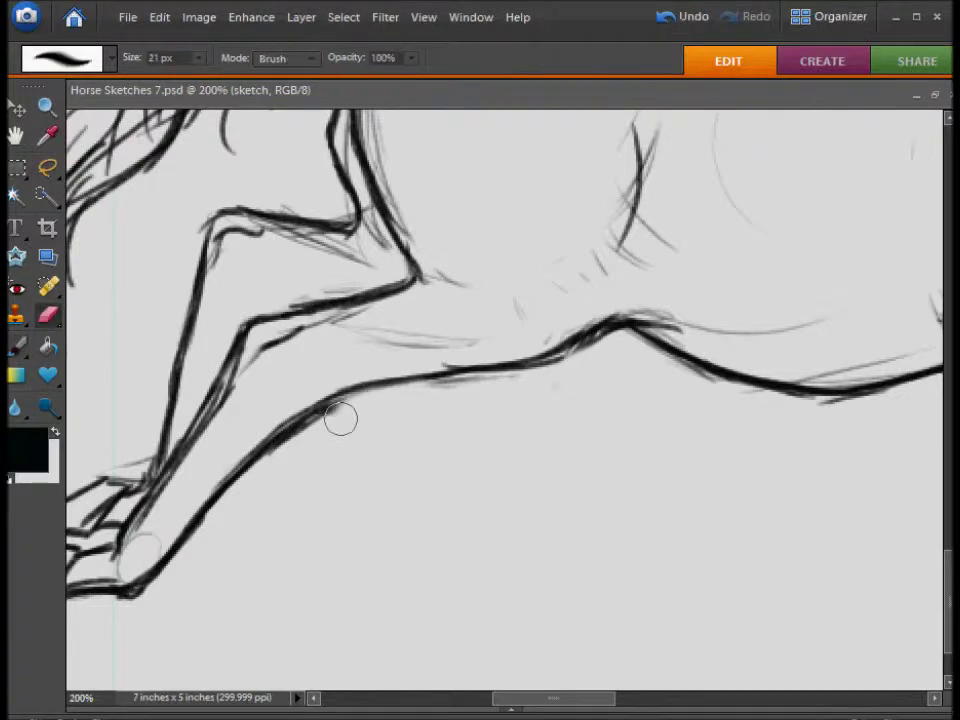
scroll(320, 427, down, 1)
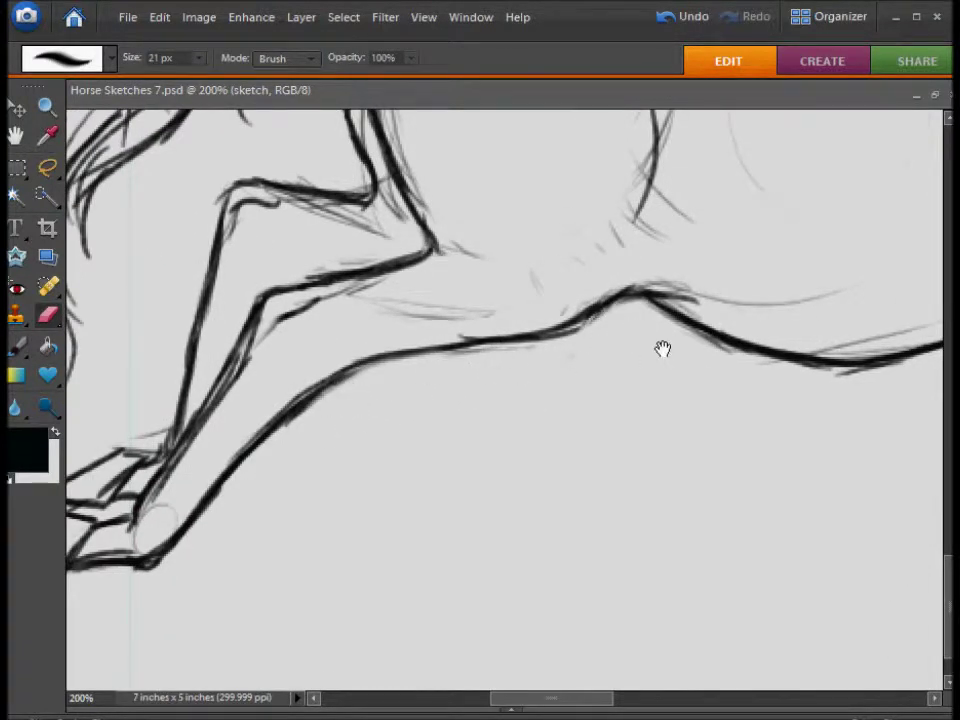
scroll(648, 340, right, 3)
scroll(670, 349, right, 3)
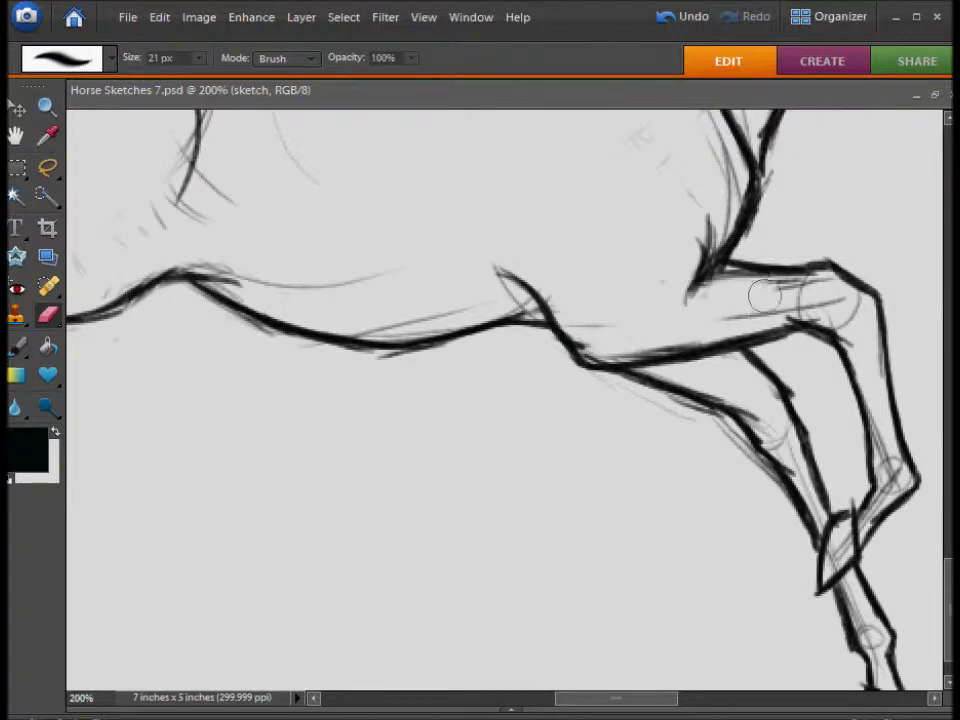
scroll(700, 330, right, 2)
scroll(740, 360, right, 3)
scroll(750, 372, down, 2)
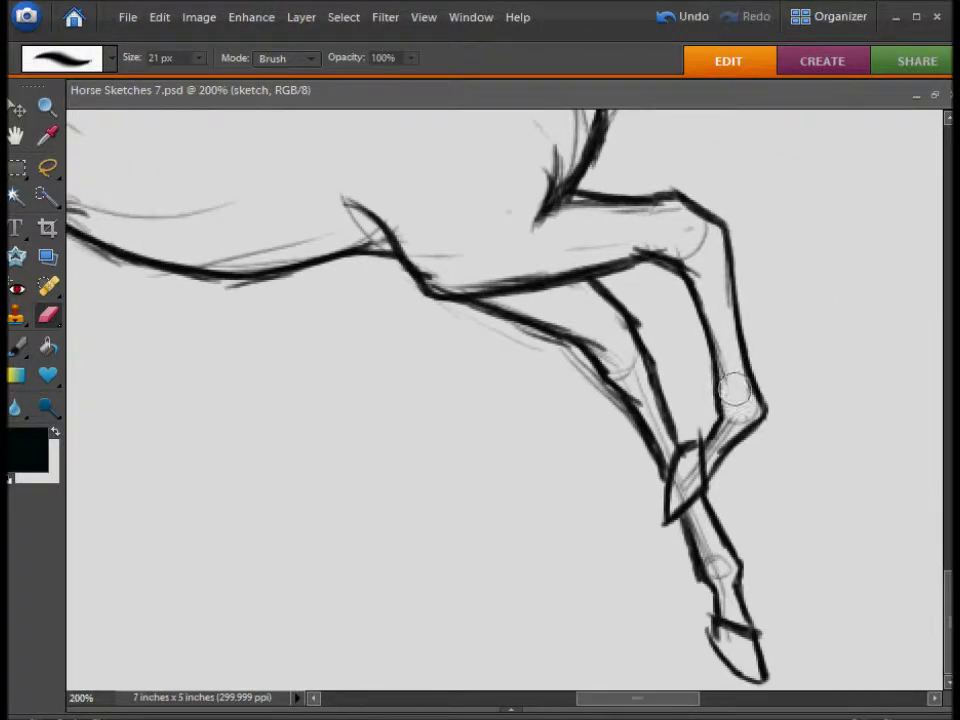
drag(740, 415, 735, 415)
key(b)
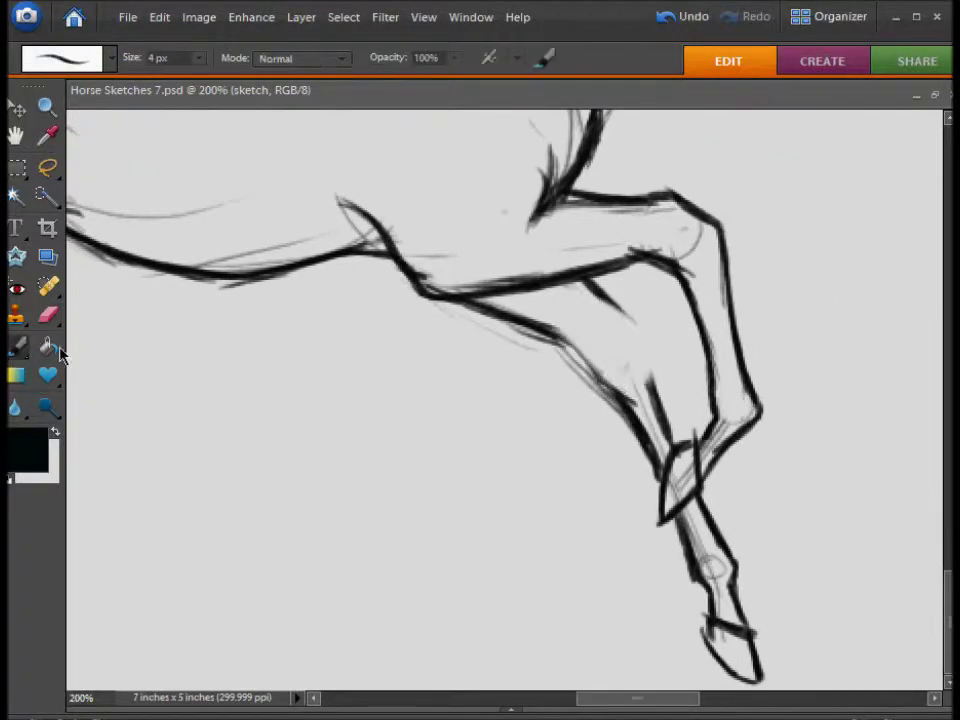
key(e)
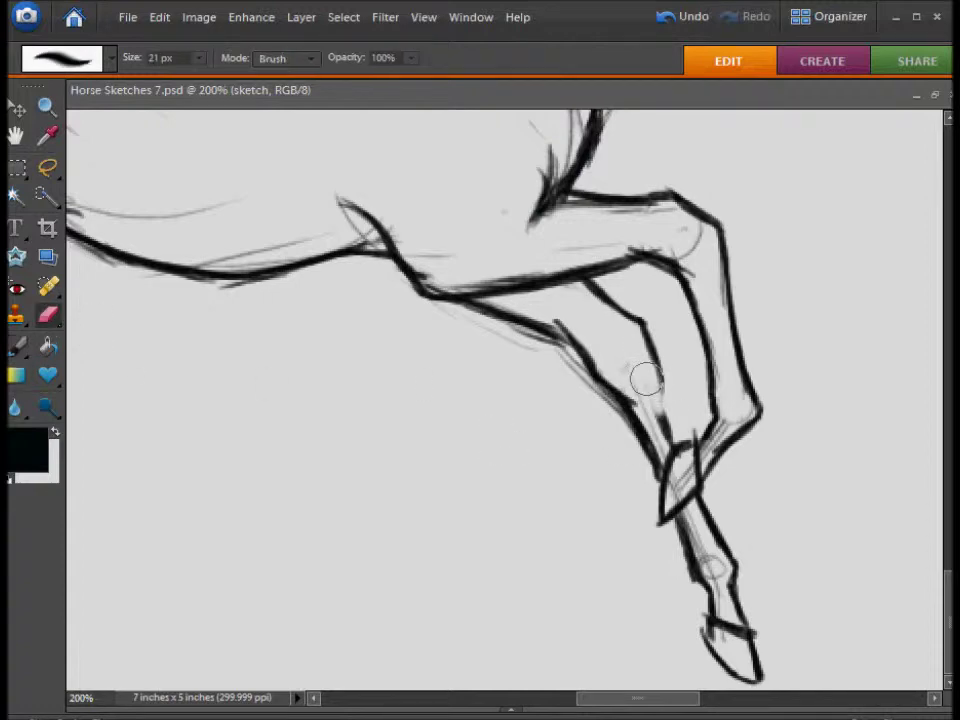
key(b)
Pan across the sketch, zoom back out, and pick light grey 220, 220, 220 as foreground.
drag(680, 435, 760, 492)
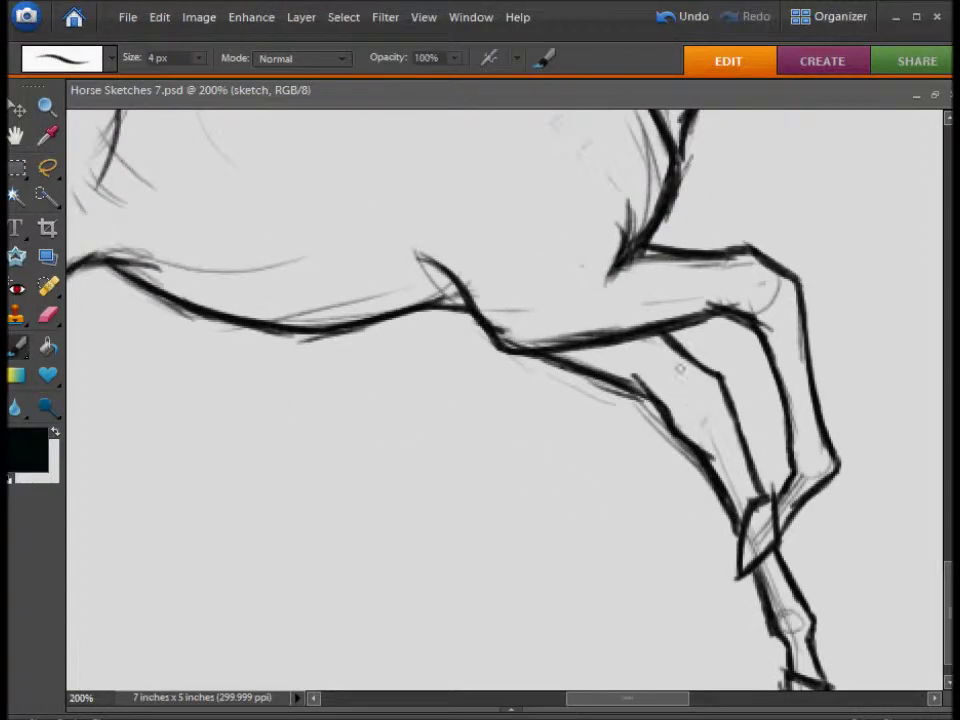
drag(360, 400, 851, 388)
key(ctrl+minus)
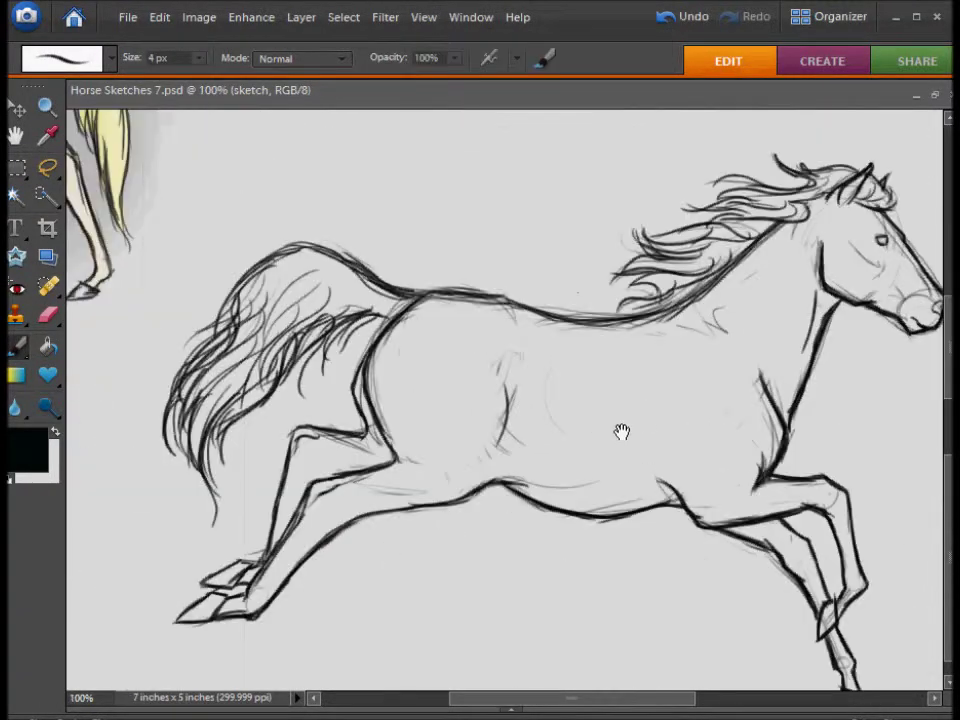
drag(604, 449, 577, 449)
click(52, 458)
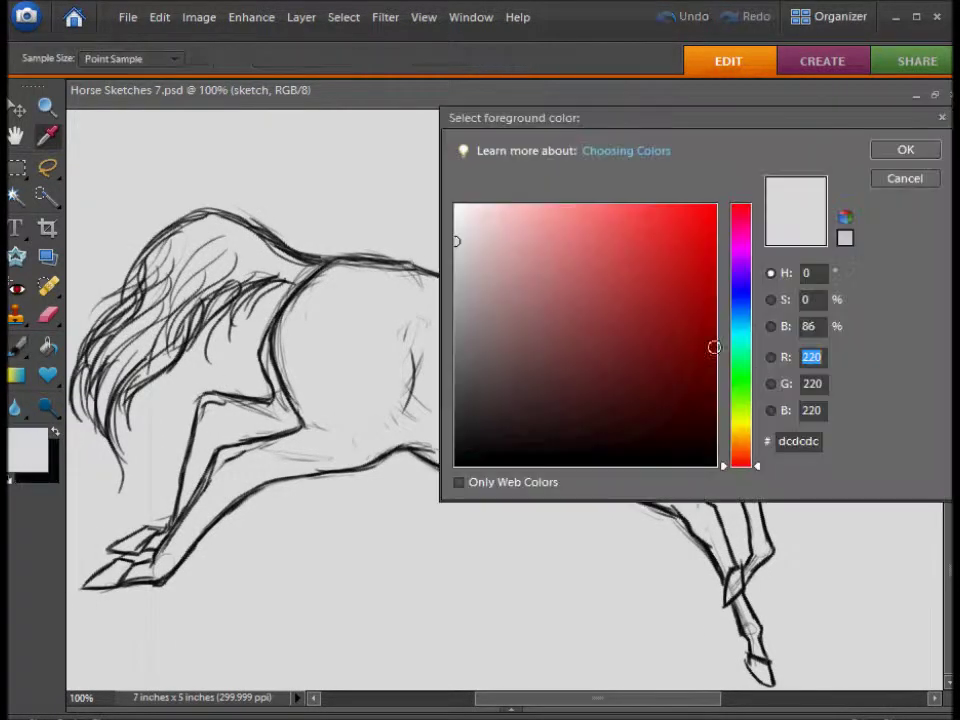
Confirm light grey #dcdcdc and bring up the appaloosa reference photos.
key(Return)
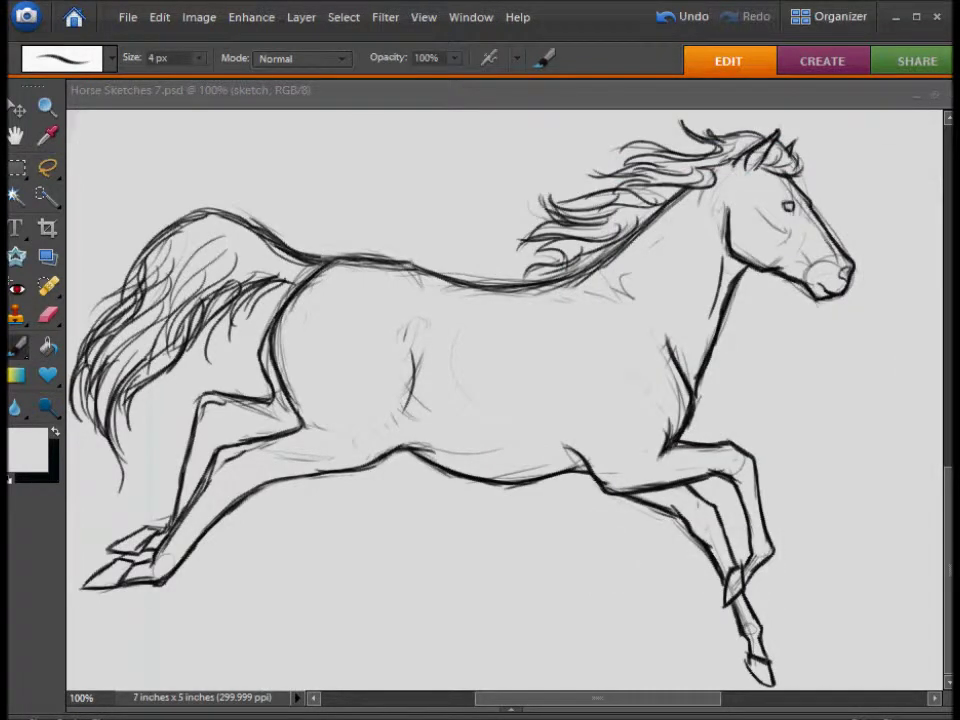
drag(958, 50, 363, 52)
click(649, 690)
Put the reference photos away, select the base color layer and open the foreground colour picker.
drag(918, 50, 769, 90)
click(821, 296)
click(30, 446)
Set the foreground to dark brown #634f3e and try a 30 px test stroke.
mouse_move(754, 459)
mouse_down()
mouse_move(757, 345)
mouse_move(757, 452)
mouse_up()
mouse_move(570, 272)
mouse_down()
mouse_move(484, 329)
mouse_move(504, 368)
mouse_up()
click(752, 445)
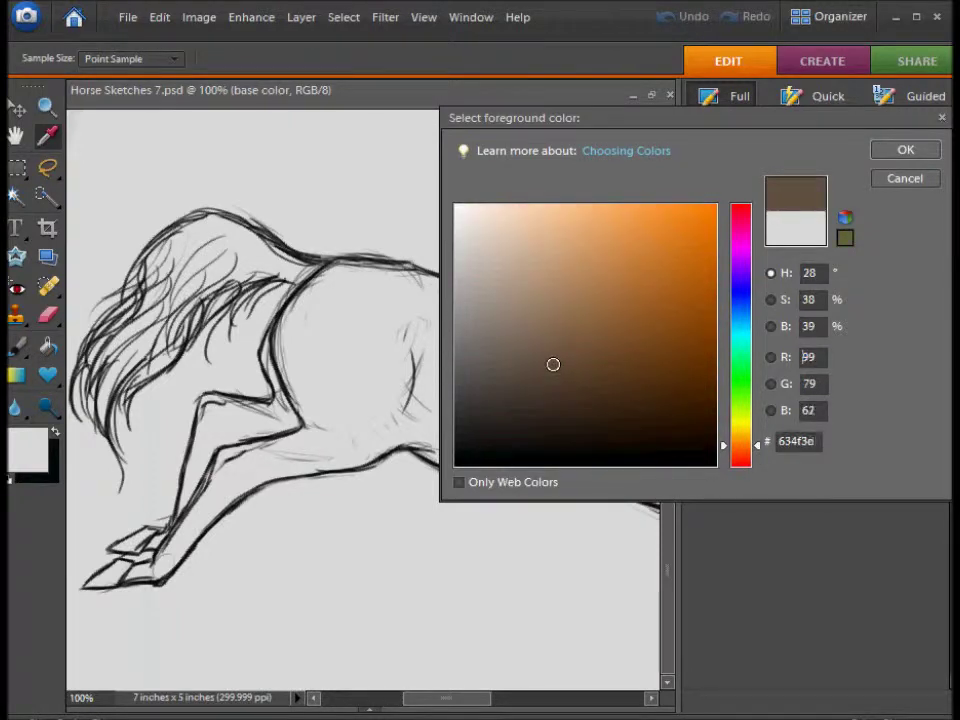
click(885, 150)
click(660, 424)
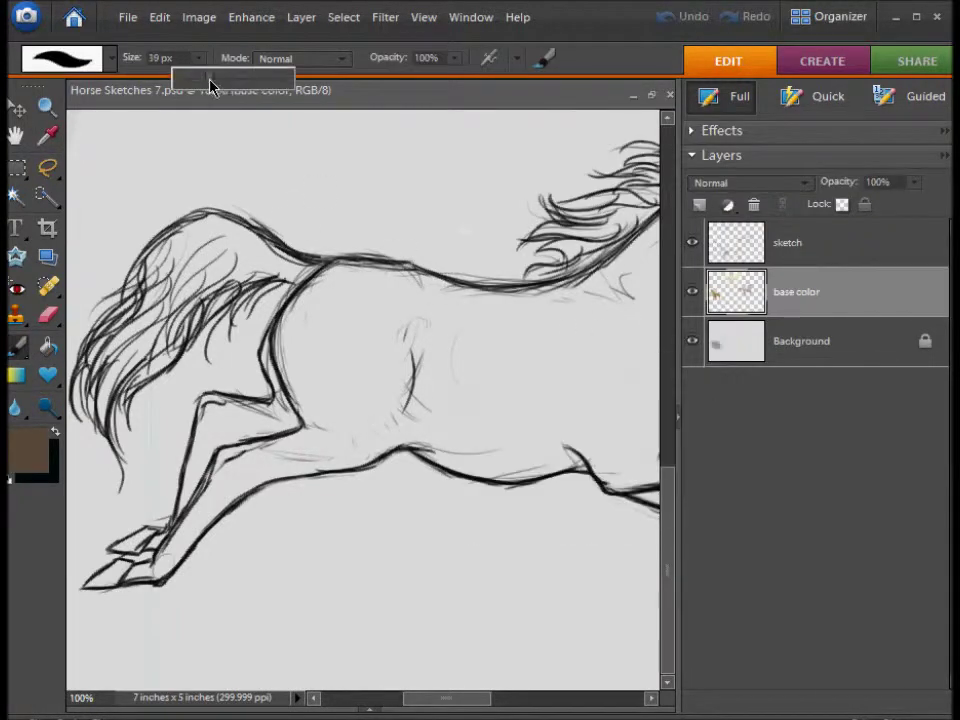
drag(485, 340, 455, 395)
Erase the brown test stroke from the horse's body.
key(e)
right_click(381, 340)
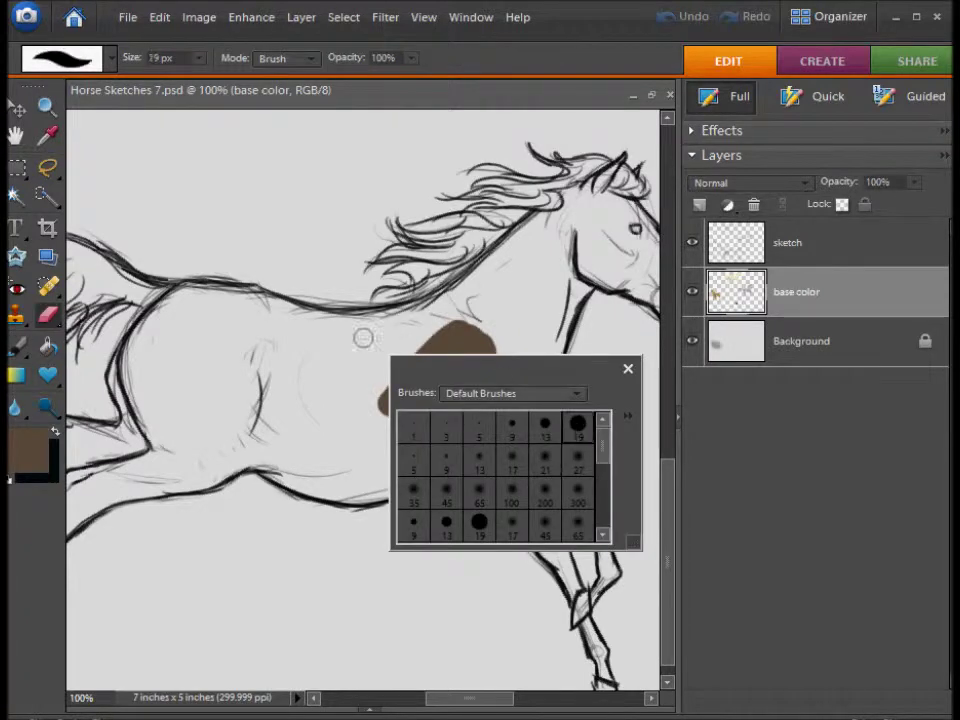
drag(390, 410, 462, 335)
key(b)
Zoom to 200% on the head, paint it brown, and switch to a 20 px brush.
drag(328, 221, 272, 193)
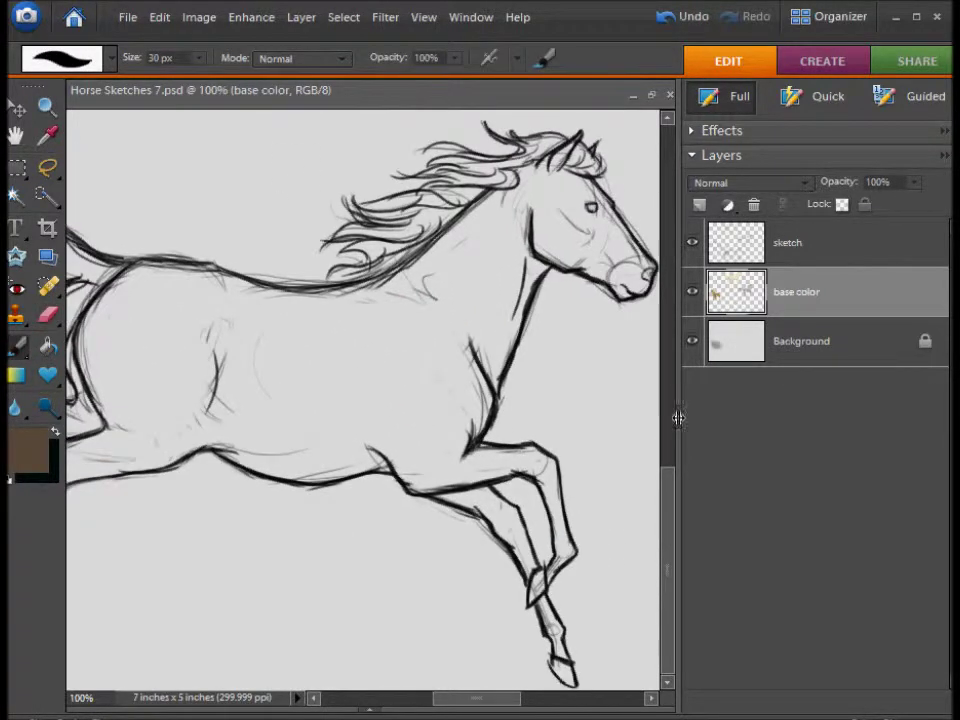
key(Tab)
click(424, 17)
click(470, 77)
mouse_move(587, 370)
mouse_down()
mouse_move(574, 289)
mouse_move(654, 349)
mouse_move(699, 336)
mouse_move(737, 418)
mouse_up()
right_click(765, 405)
click(200, 58)
drag(205, 82, 188, 88)
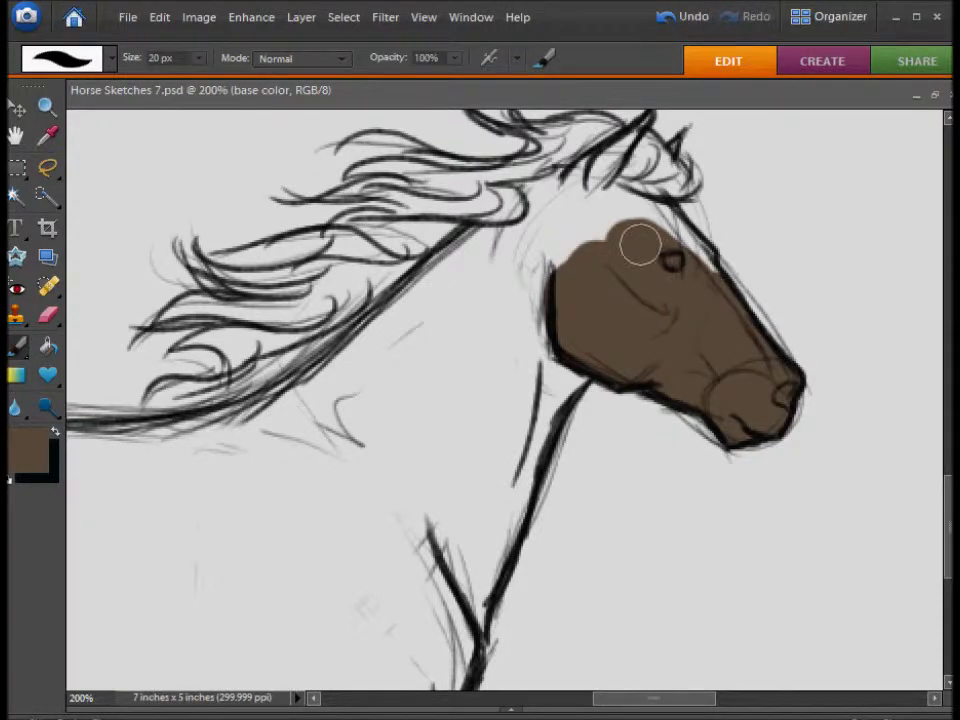
Paint brown over the forehead, around the eye and toward the forelock.
mouse_move(653, 306)
mouse_down()
mouse_move(624, 253)
mouse_move(689, 255)
mouse_up()
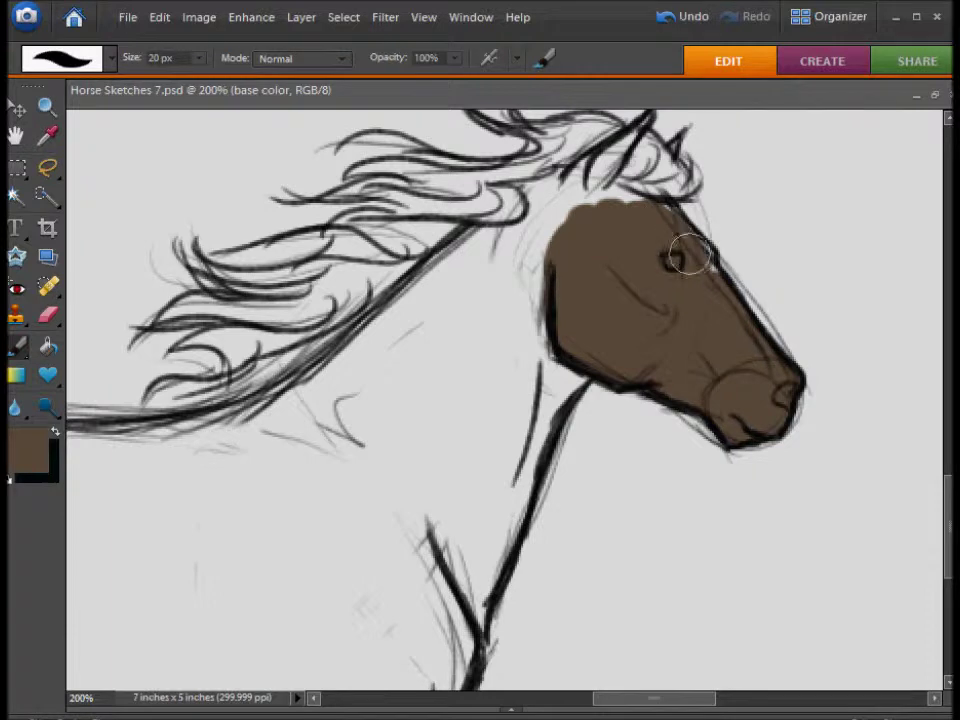
scroll(615, 213, up, 3)
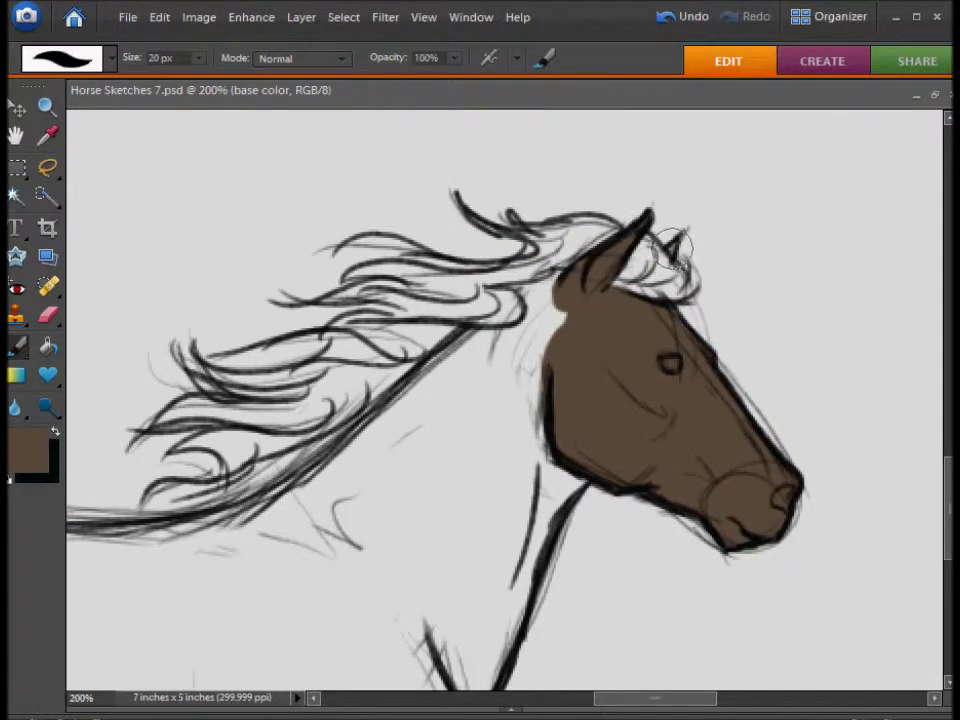
drag(573, 302, 549, 296)
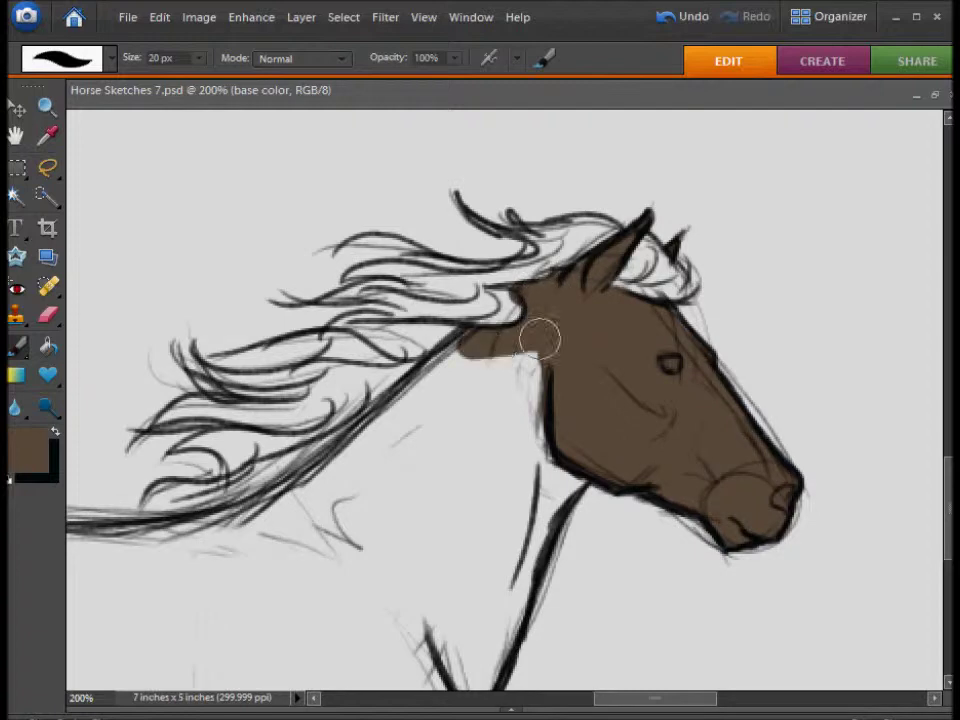
scroll(570, 342, down, 3)
drag(604, 345, 521, 407)
scroll(585, 333, down, 15)
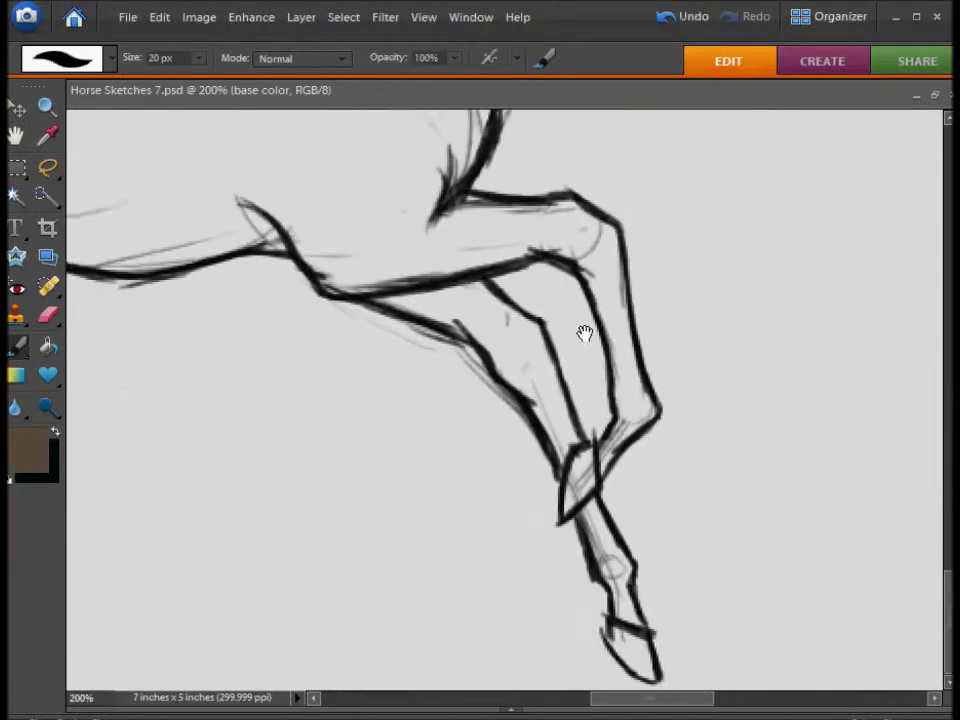
drag(585, 333, 530, 333)
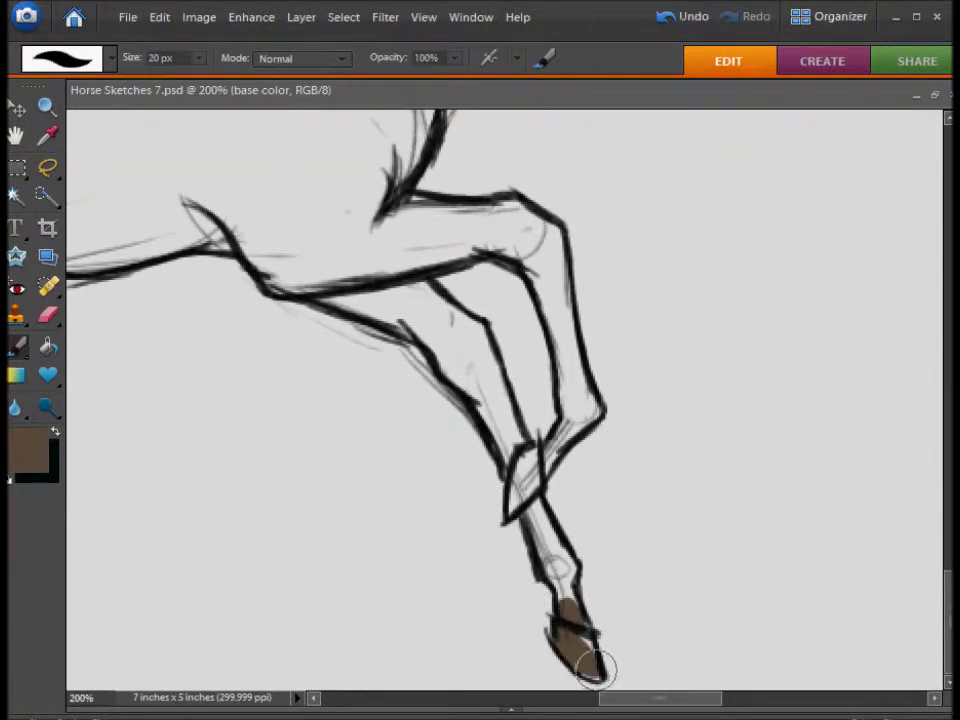
Paint the front leg brown from the hoof up to the upper leg.
drag(565, 613, 558, 568)
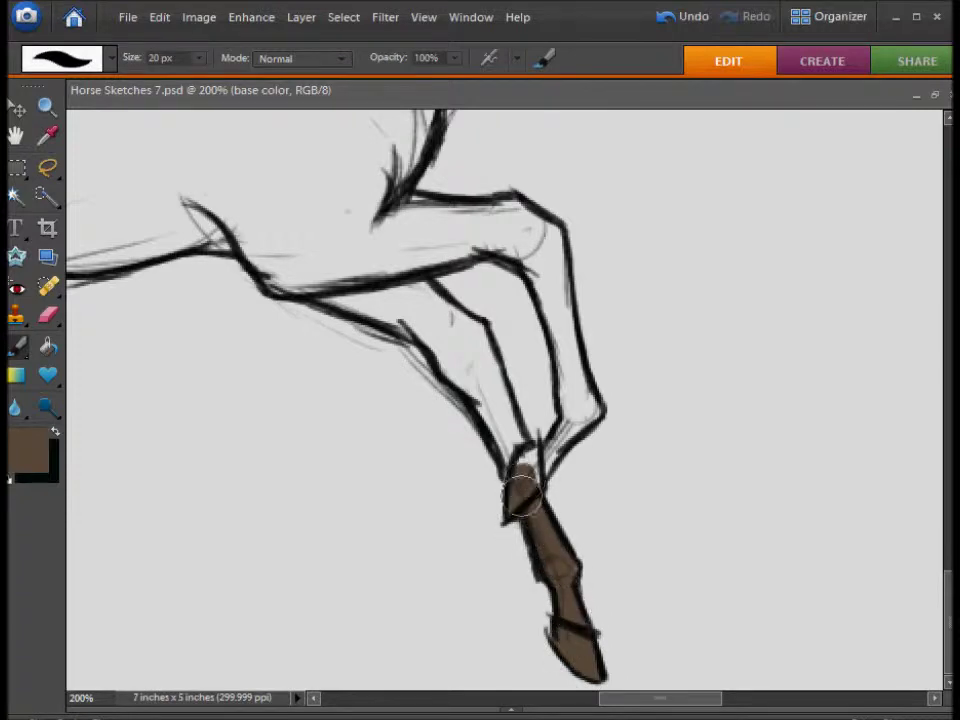
drag(579, 419, 613, 487)
mouse_move(545, 565)
mouse_down()
mouse_move(557, 450)
mouse_move(619, 499)
mouse_move(577, 393)
mouse_move(603, 334)
mouse_up()
mouse_move(560, 505)
mouse_down()
mouse_move(541, 469)
mouse_move(450, 404)
mouse_up()
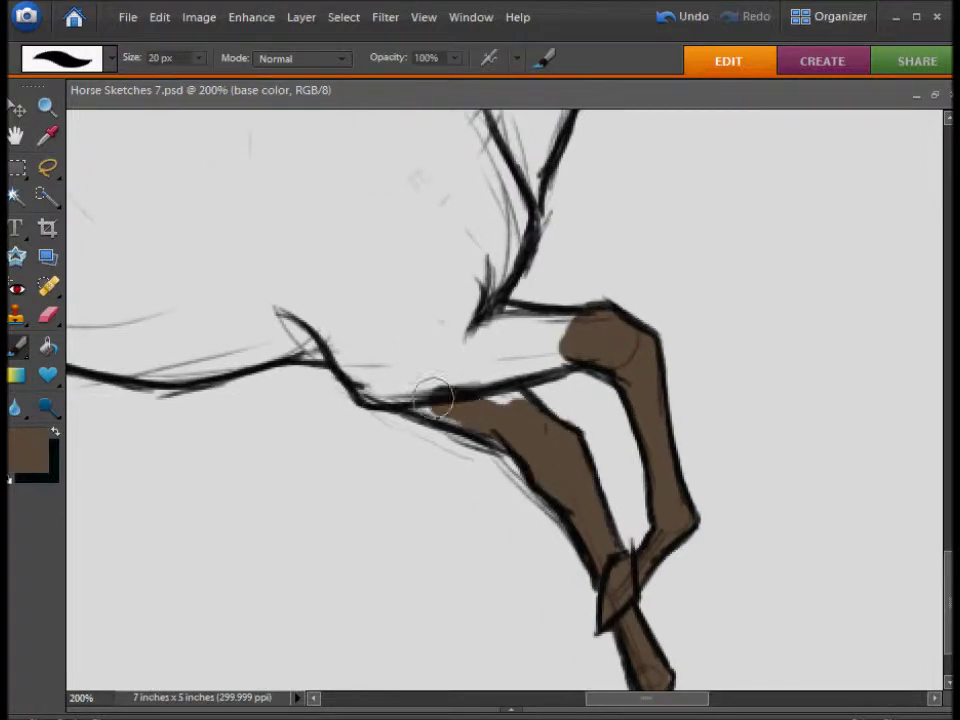
mouse_move(513, 405)
mouse_down()
mouse_move(499, 364)
mouse_move(471, 358)
mouse_up()
scroll(471, 358, left, 3)
mouse_move(544, 399)
mouse_down()
mouse_move(629, 340)
mouse_move(608, 396)
mouse_move(738, 396)
mouse_up()
Fill the upper hind leg brown, undoing an oversized stroke across the hoof.
mouse_move(335, 452)
mouse_down()
mouse_move(251, 466)
mouse_move(280, 442)
mouse_move(369, 439)
mouse_move(300, 461)
mouse_move(410, 369)
mouse_move(345, 393)
mouse_up()
click(667, 20)
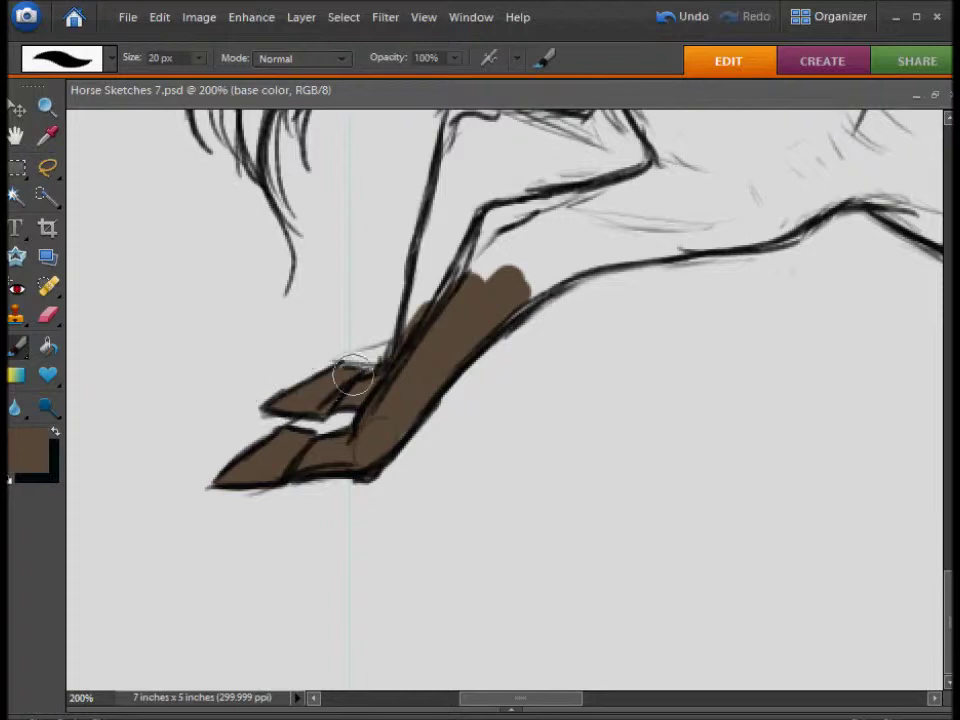
scroll(341, 378, up, 3)
scroll(386, 381, up, 2)
mouse_move(386, 381)
mouse_down()
mouse_move(570, 355)
mouse_move(424, 374)
mouse_up()
scroll(570, 355, up, 2)
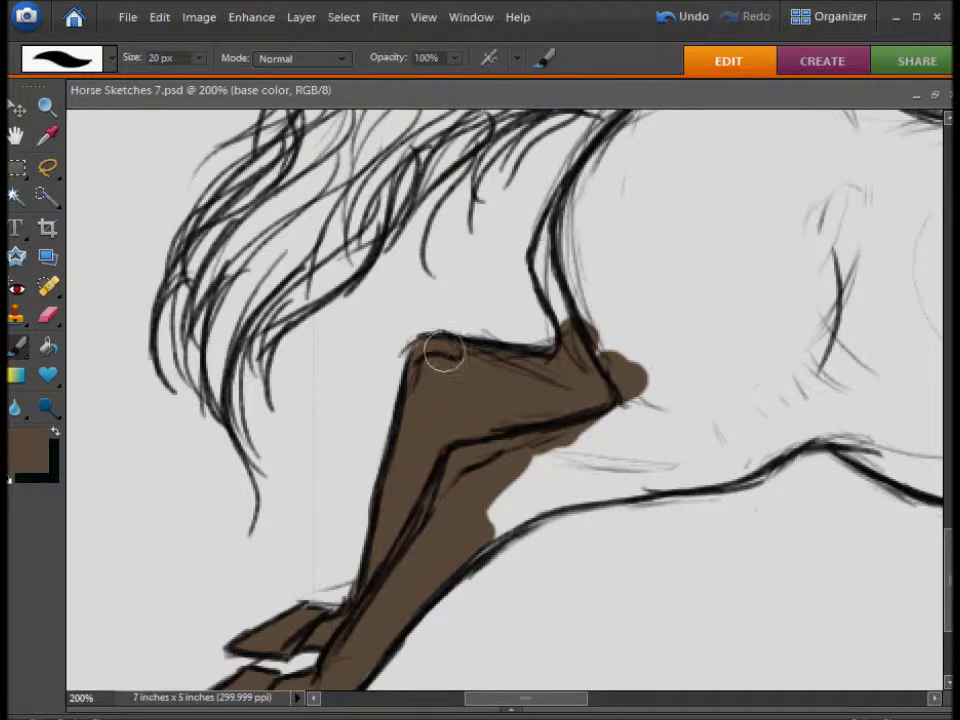
mouse_move(508, 350)
mouse_down()
mouse_move(574, 317)
mouse_move(568, 204)
mouse_move(606, 407)
mouse_up()
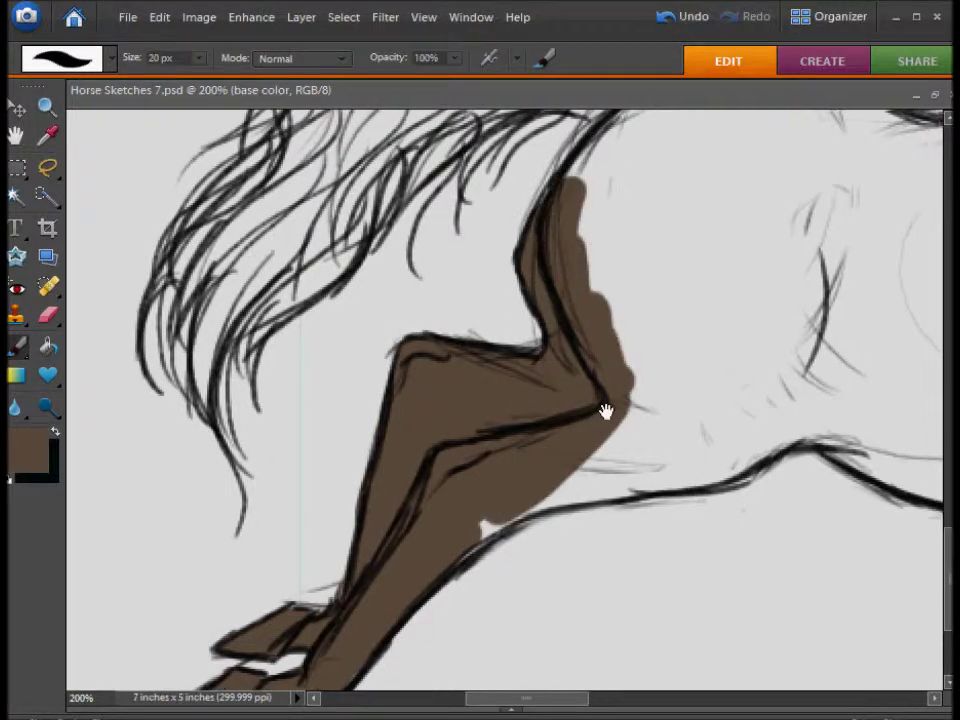
Extend brown along the hind leg's lower edge.
scroll(606, 407, right, 3)
drag(471, 465, 611, 418)
scroll(351, 424, down, 1)
scroll(351, 424, right, 1)
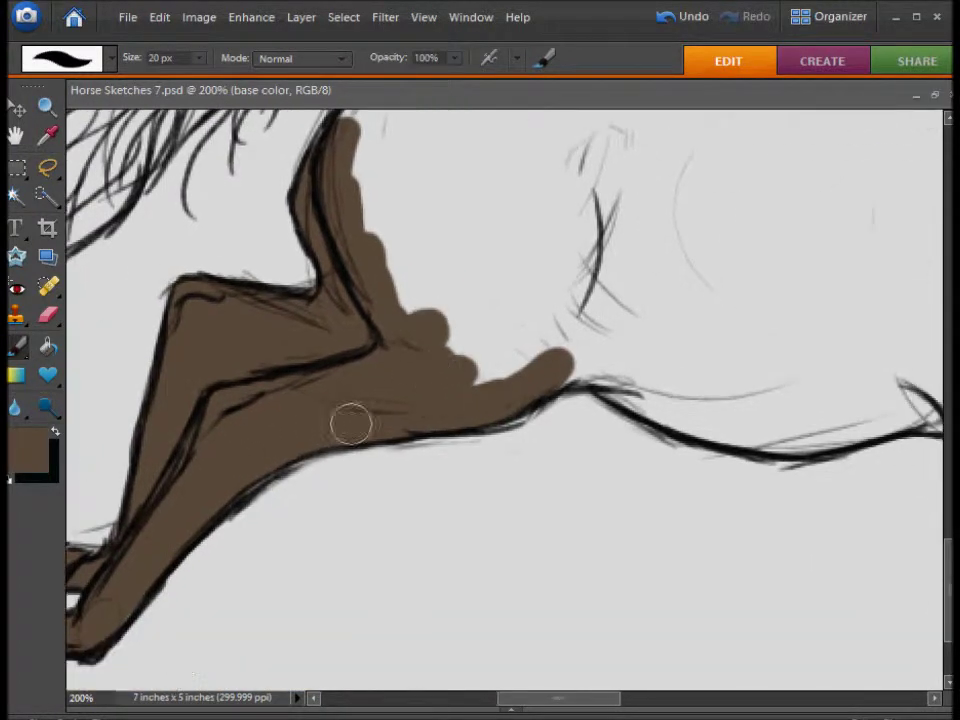
mouse_move(600, 363)
mouse_down()
mouse_move(400, 370)
mouse_move(414, 401)
mouse_move(575, 377)
mouse_move(701, 388)
mouse_up()
scroll(414, 390, down, 1)
scroll(414, 369, right, 1)
Touch up brown on the hind leg, undoing misplaced strokes.
click(683, 16)
click(683, 16)
mouse_move(600, 365)
mouse_down()
mouse_move(407, 371)
mouse_move(695, 373)
mouse_move(664, 339)
mouse_move(416, 334)
mouse_move(403, 259)
mouse_move(558, 406)
mouse_move(388, 426)
mouse_up()
mouse_move(619, 238)
mouse_down()
mouse_move(564, 229)
mouse_move(619, 311)
mouse_up()
drag(780, 500, 600, 400)
scroll(600, 400, up, 3)
scroll(600, 400, right, 3)
mouse_move(552, 120)
mouse_down()
mouse_move(556, 300)
mouse_move(536, 364)
mouse_up()
click(683, 16)
Pick a darker brown and brush it over the leg and large body areas.
click(35, 452)
key(Return)
mouse_move(276, 466)
mouse_down()
mouse_move(319, 439)
mouse_move(281, 246)
mouse_up()
scroll(320, 430, left, 3)
mouse_move(253, 298)
mouse_down()
mouse_move(489, 319)
mouse_move(651, 386)
mouse_move(823, 418)
mouse_up()
drag(831, 468, 646, 403)
mouse_move(597, 355)
mouse_down()
mouse_move(701, 405)
mouse_move(486, 240)
mouse_move(752, 281)
mouse_move(628, 392)
mouse_move(674, 215)
mouse_move(671, 242)
mouse_move(619, 156)
mouse_move(341, 379)
mouse_move(260, 340)
mouse_up()
scroll(701, 405, right, 2)
scroll(701, 405, down, 1)
scroll(671, 242, up, 2)
Paint dark grey, then a lighter grey, over the neck and chest.
click(52, 430)
click(906, 148)
mouse_move(606, 336)
mouse_down()
mouse_move(630, 246)
mouse_move(564, 366)
mouse_move(527, 304)
mouse_move(420, 330)
mouse_up()
click(30, 448)
click(906, 148)
mouse_move(642, 269)
mouse_down()
mouse_move(465, 409)
mouse_move(521, 437)
mouse_move(516, 499)
mouse_move(481, 343)
mouse_move(356, 336)
mouse_move(435, 349)
mouse_move(264, 362)
mouse_move(217, 323)
mouse_move(384, 302)
mouse_move(375, 276)
mouse_move(439, 259)
mouse_move(599, 314)
mouse_move(399, 394)
mouse_move(324, 371)
mouse_move(613, 291)
mouse_move(711, 369)
mouse_move(461, 299)
mouse_up()
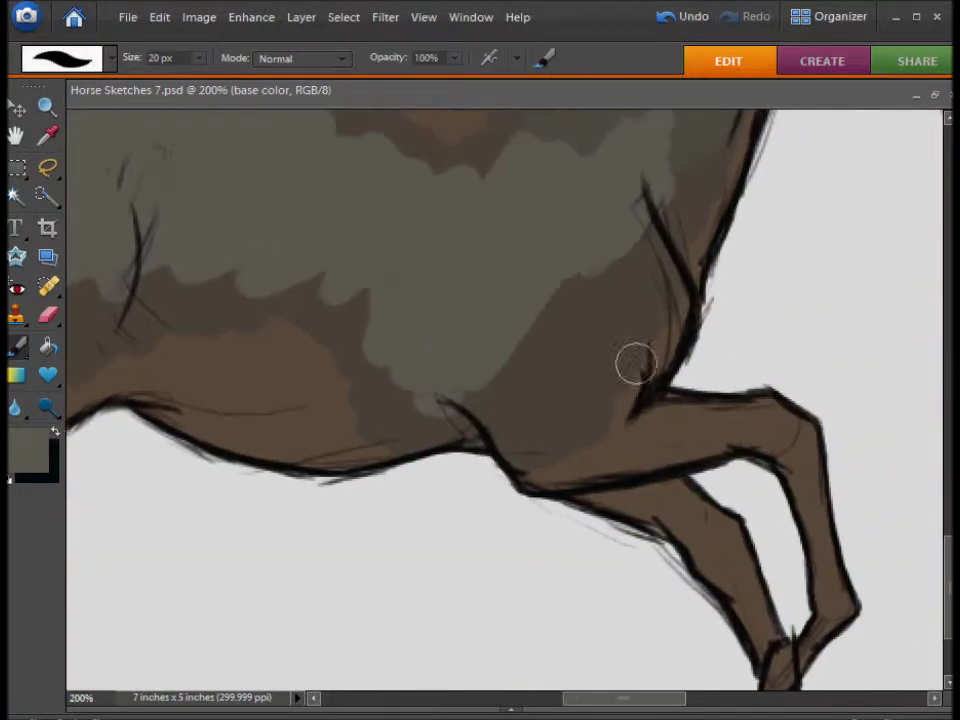
drag(663, 244, 609, 437)
mouse_move(520, 310)
mouse_down()
mouse_move(583, 411)
mouse_move(525, 433)
mouse_move(537, 441)
mouse_up()
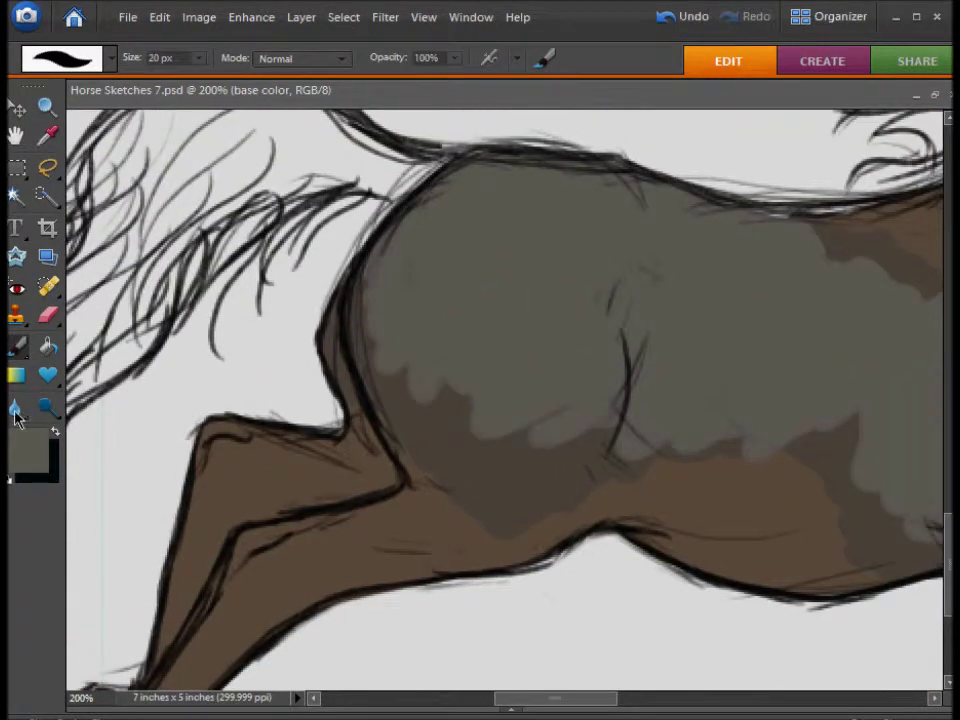
Smudge grey into brown along the barrel and belly edges.
key(r)
drag(610, 270, 700, 300)
right_click(542, 368)
drag(209, 66, 222, 75)
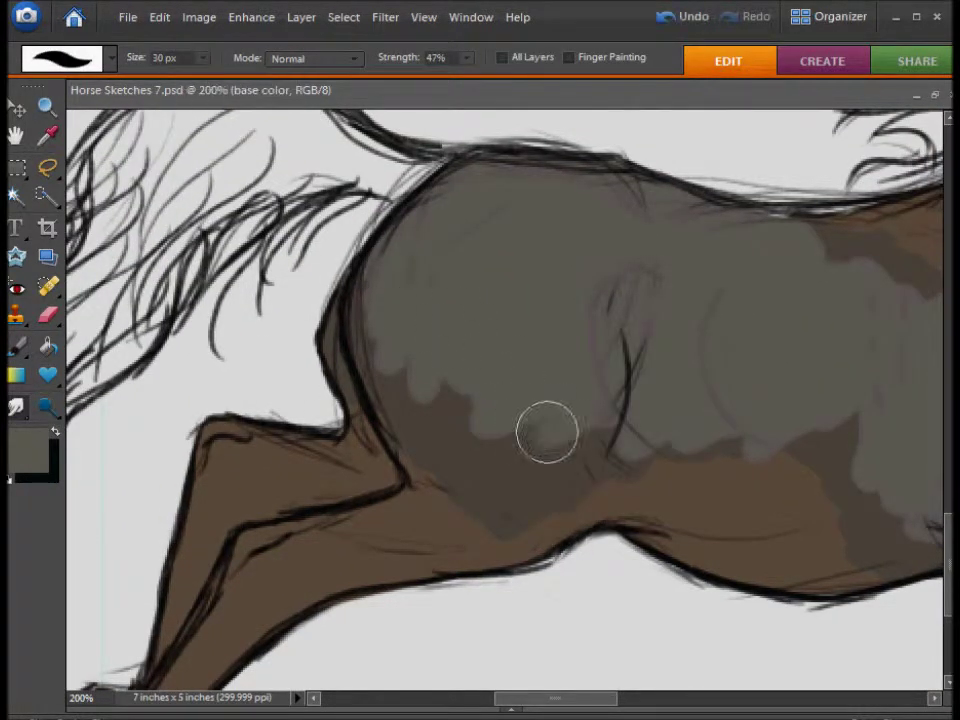
mouse_move(547, 433)
mouse_down()
mouse_move(401, 347)
mouse_move(297, 237)
mouse_move(512, 396)
mouse_move(391, 354)
mouse_up()
Blend the brown patch along the back into the grey.
mouse_move(604, 356)
mouse_down()
mouse_move(514, 304)
mouse_move(361, 296)
mouse_up()
drag(549, 379, 437, 375)
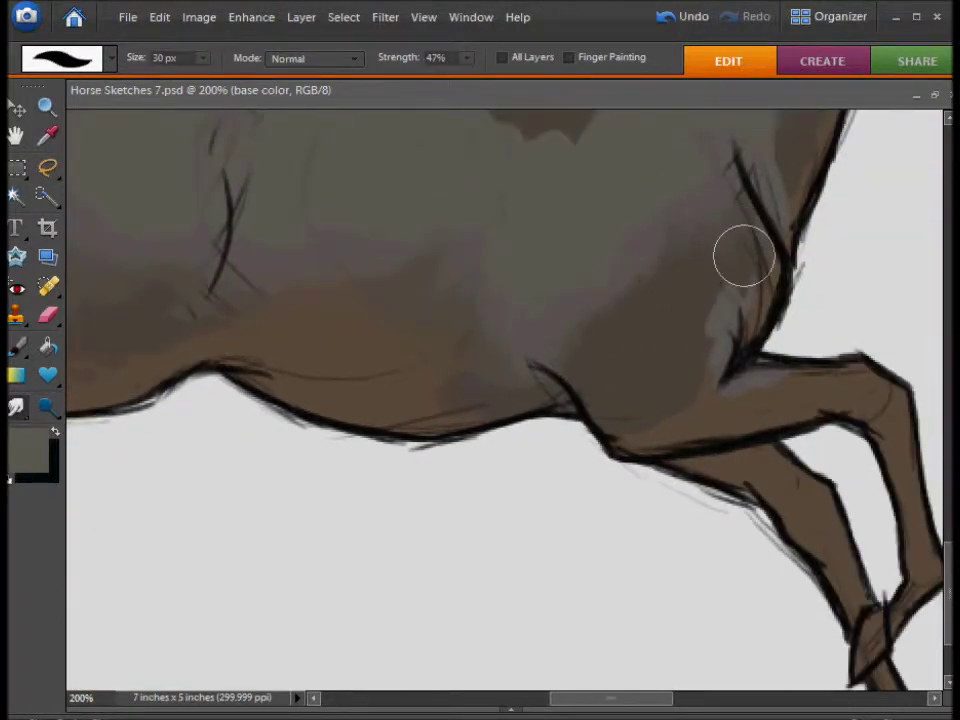
drag(747, 231, 727, 176)
drag(671, 355, 618, 437)
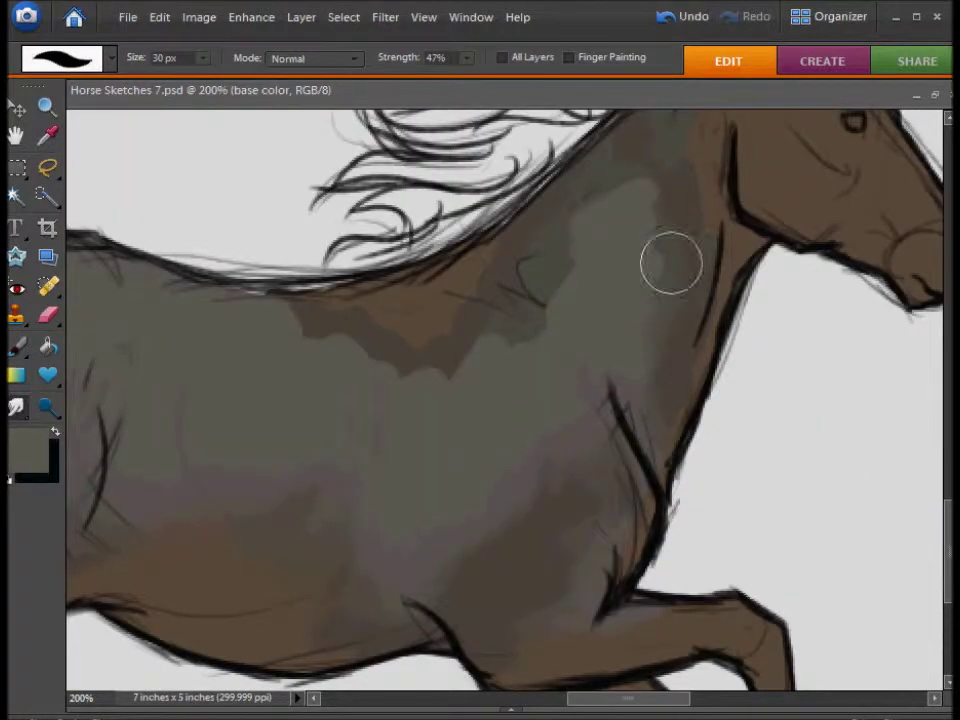
drag(522, 327, 287, 325)
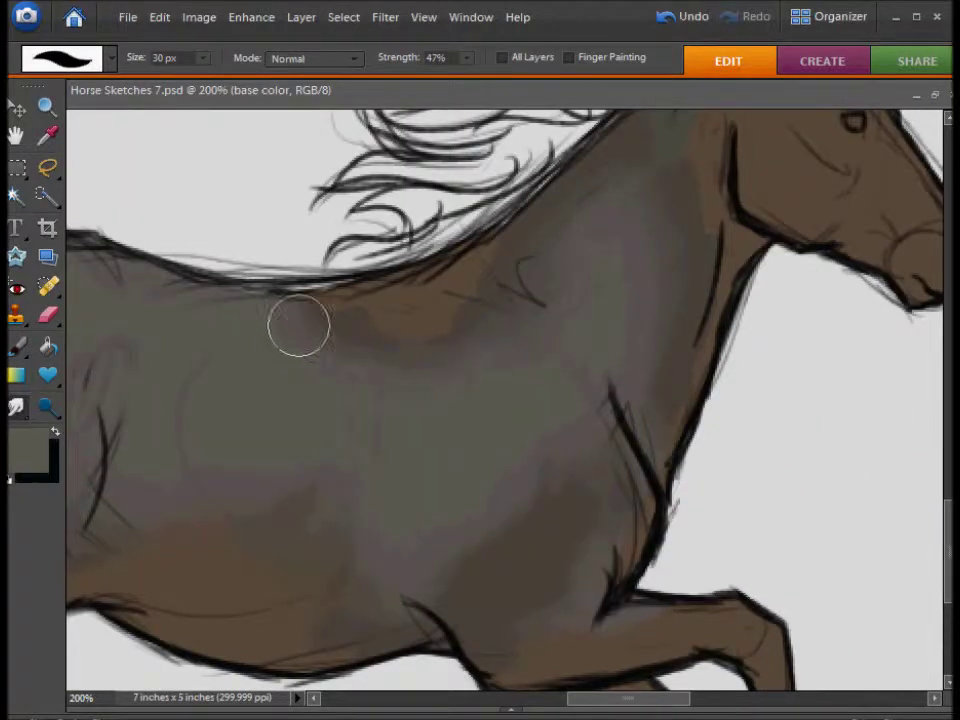
Switch to a soft brush preset and work across the horse's back and mane.
mouse_move(474, 281)
mouse_down()
mouse_move(531, 421)
mouse_move(552, 387)
mouse_up()
right_click(552, 387)
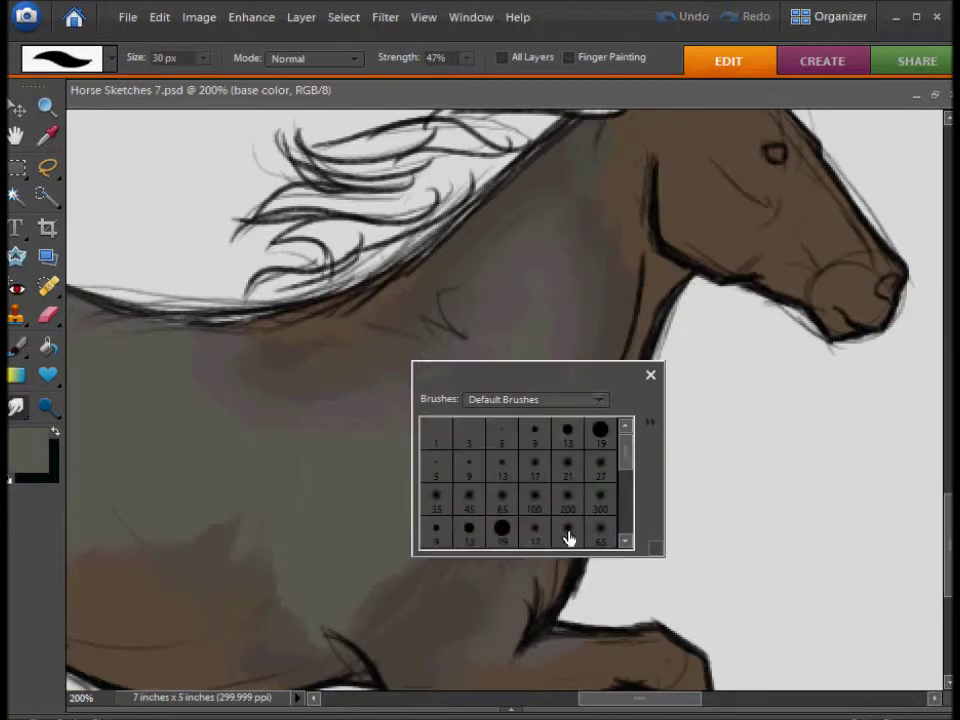
key(Escape)
right_click(543, 428)
click(506, 568)
key(Escape)
mouse_move(339, 401)
mouse_down()
mouse_move(689, 309)
mouse_move(789, 312)
mouse_up()
drag(329, 436, 407, 407)
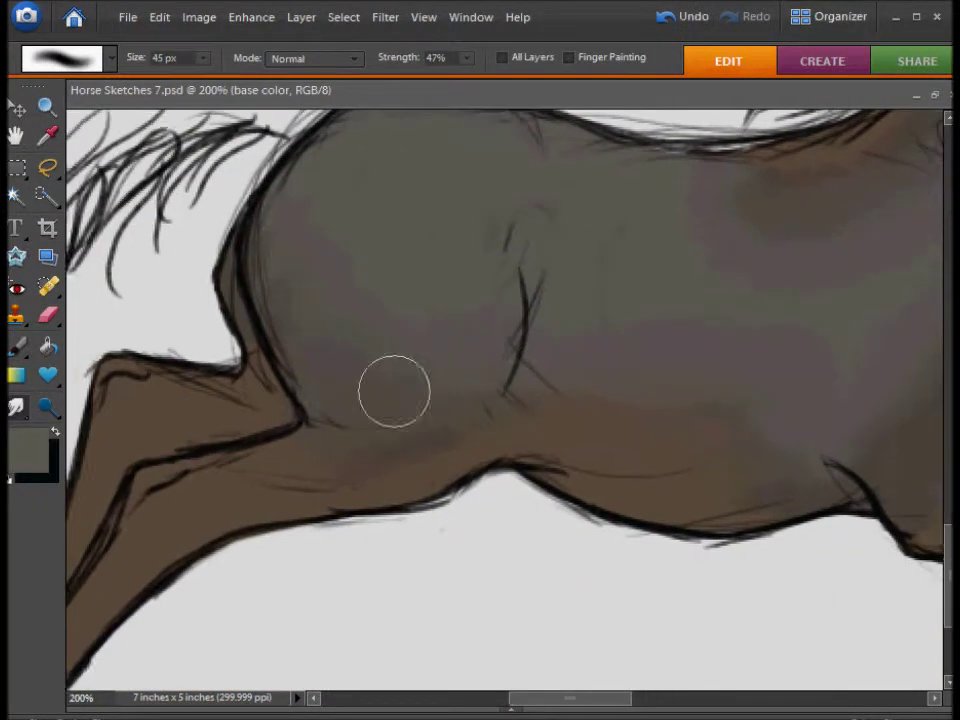
scroll(643, 311, up, 2)
scroll(620, 343, down, 2)
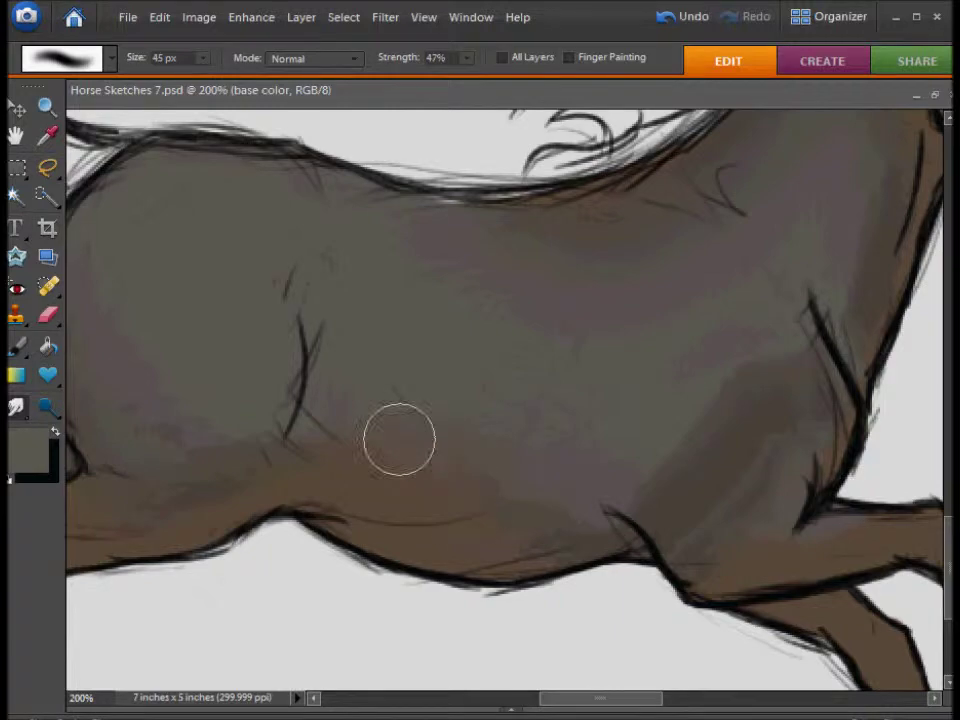
scroll(533, 275, down, 3)
scroll(533, 275, right, 3)
drag(603, 400, 430, 577)
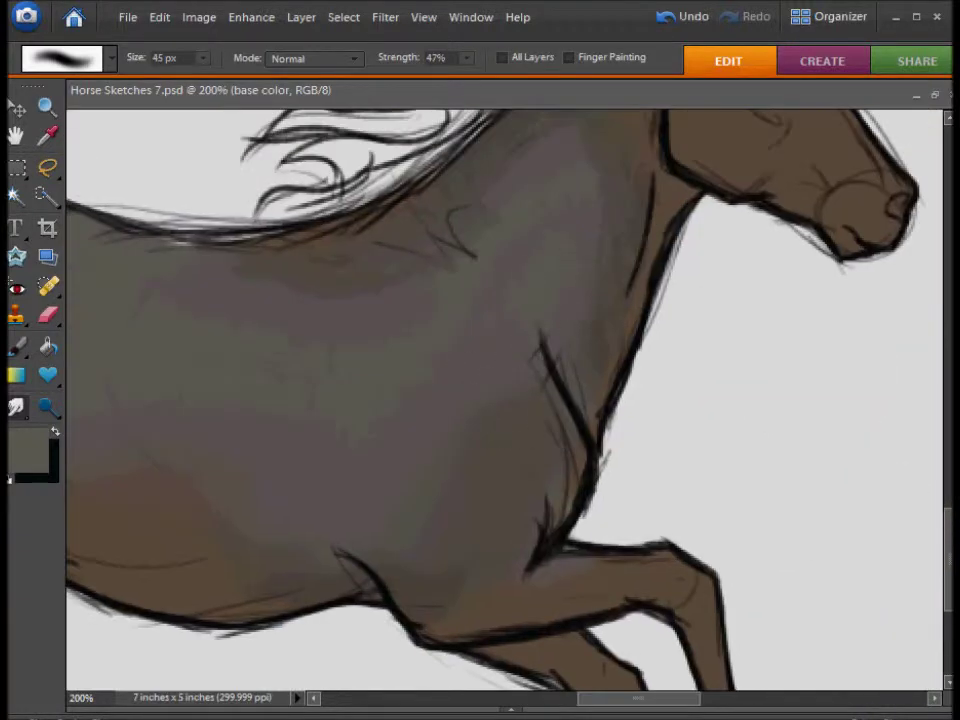
scroll(399, 470, left, 6)
scroll(529, 506, down, 2)
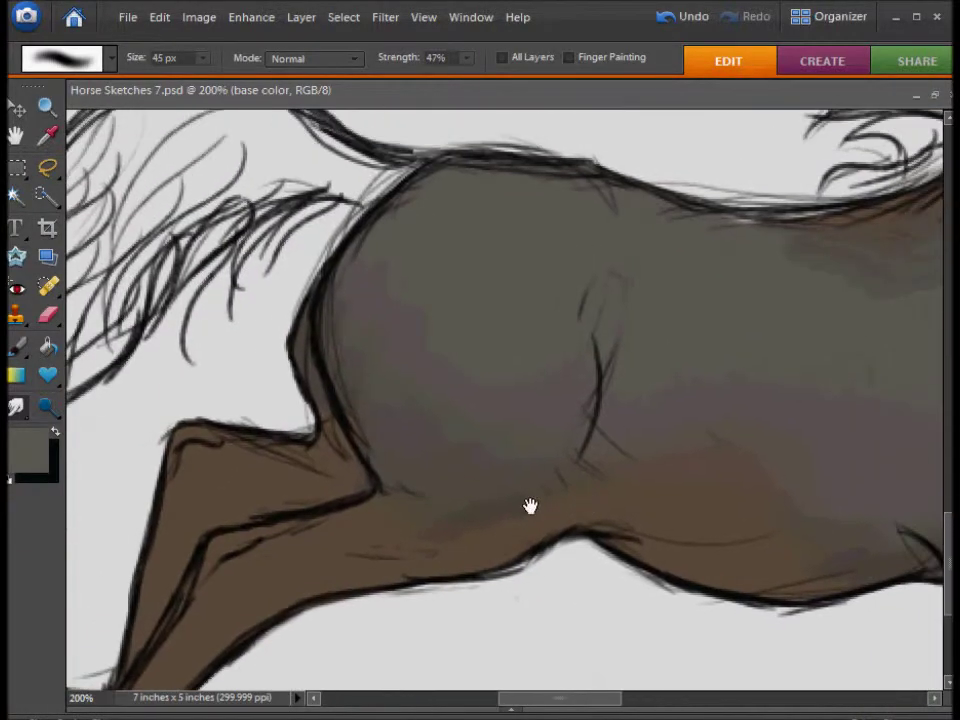
Lighten the grey across the upper body with the Dodge tool and a 45 px soft brush.
click(47, 406)
click(128, 428)
right_click(509, 331)
double_click(651, 484)
mouse_move(509, 331)
mouse_down()
mouse_move(353, 261)
mouse_move(570, 218)
mouse_move(355, 407)
mouse_move(394, 223)
mouse_move(274, 304)
mouse_move(344, 296)
mouse_move(317, 242)
mouse_move(339, 409)
mouse_move(396, 214)
mouse_move(439, 396)
mouse_move(510, 422)
mouse_move(675, 523)
mouse_move(690, 225)
mouse_move(461, 280)
mouse_move(364, 199)
mouse_move(426, 214)
mouse_move(390, 418)
mouse_up()
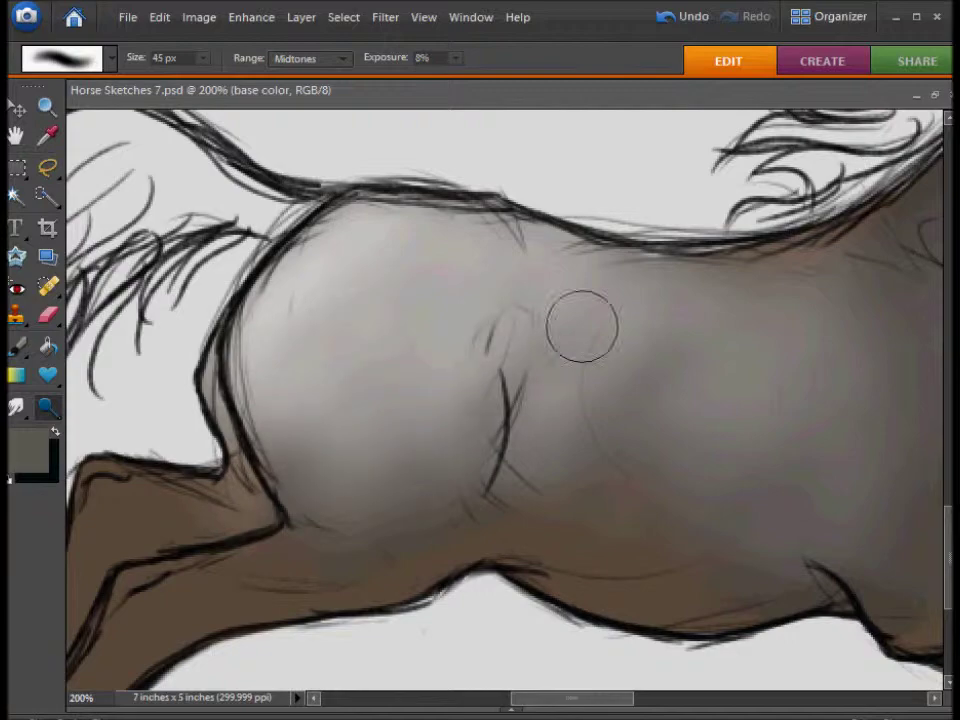
Lighten the haunch, chest and body with the Dodge tool, then choose a 65 px brush.
drag(468, 468, 490, 260)
drag(654, 375, 556, 343)
mouse_move(526, 245)
mouse_down()
mouse_move(477, 535)
mouse_move(642, 437)
mouse_move(657, 265)
mouse_up()
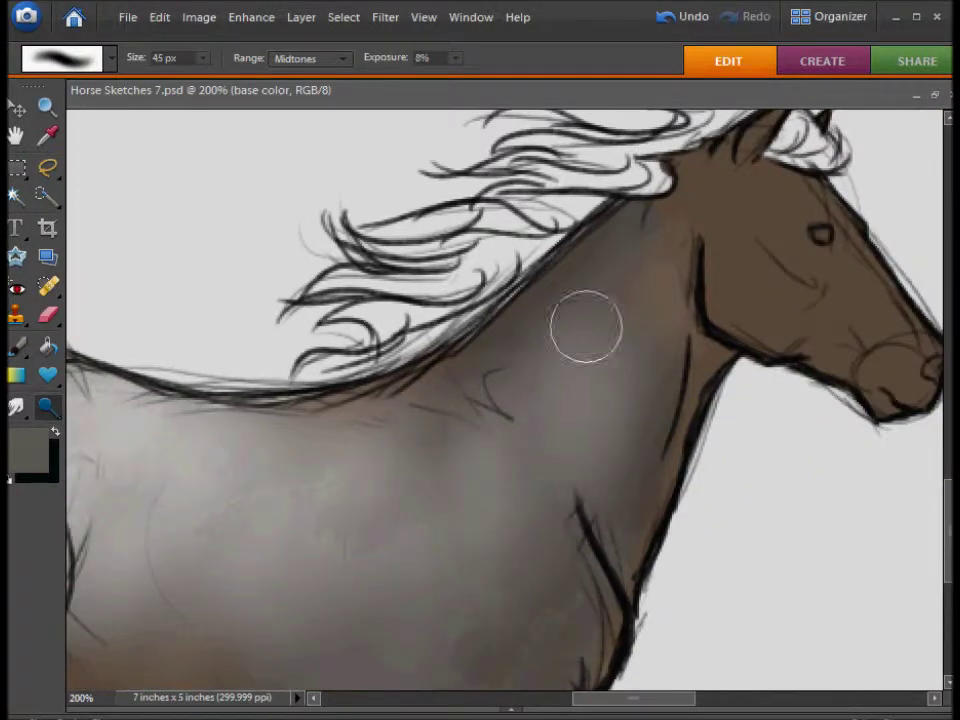
scroll(518, 420, down, 3)
scroll(640, 425, up, 2)
scroll(640, 350, down, 3)
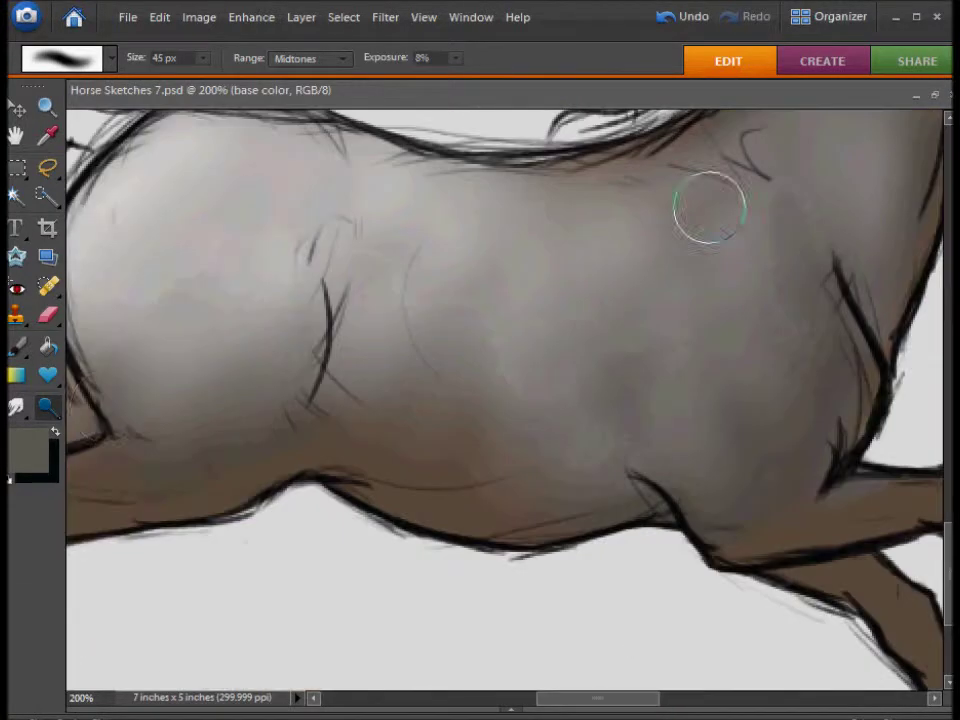
right_click(635, 322)
double_click(583, 347)
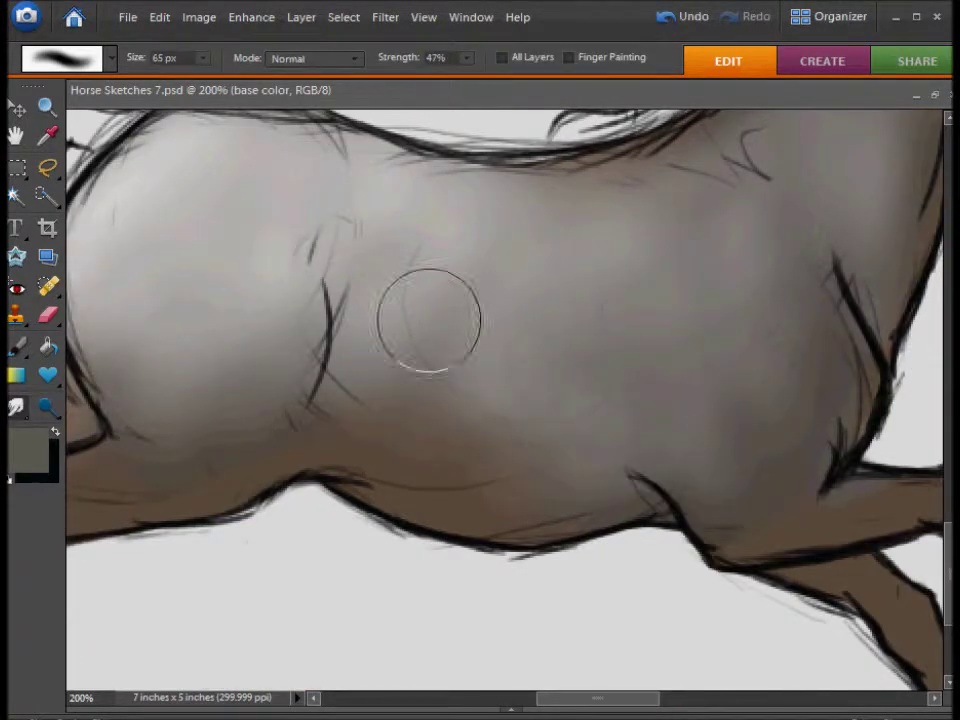
Switch to the Burn tool with a 45 px soft brush and darken the hind leg and hoof.
scroll(600, 400, right, 5)
scroll(525, 400, down, 3)
click(46, 405)
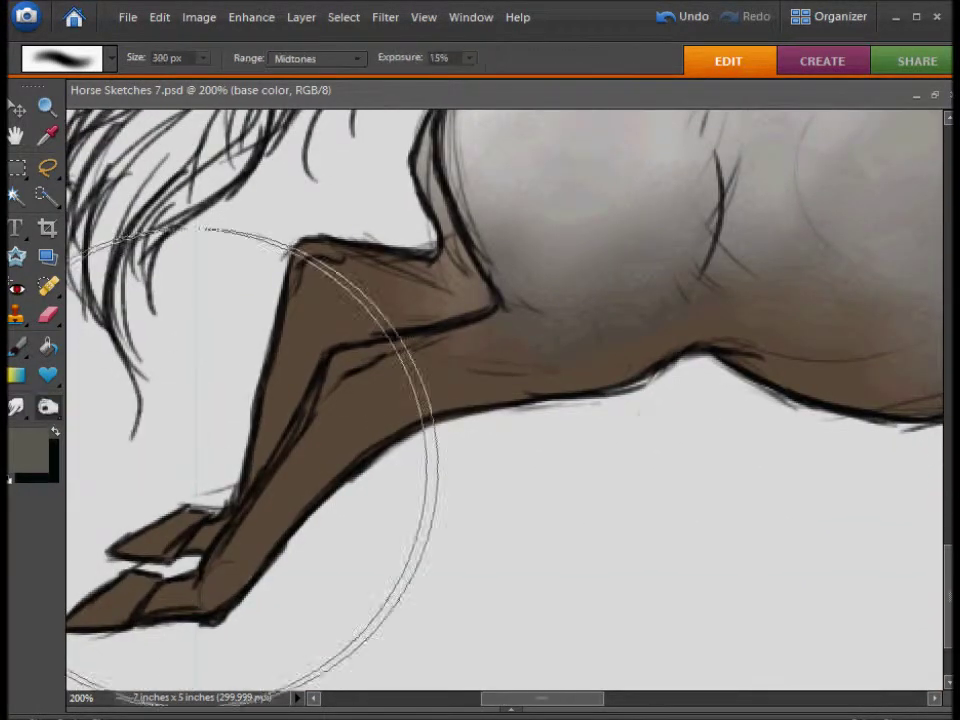
click(103, 470)
scroll(546, 480, left, 3)
scroll(546, 480, down, 2)
right_click(450, 360)
double_click(546, 480)
drag(364, 422, 323, 455)
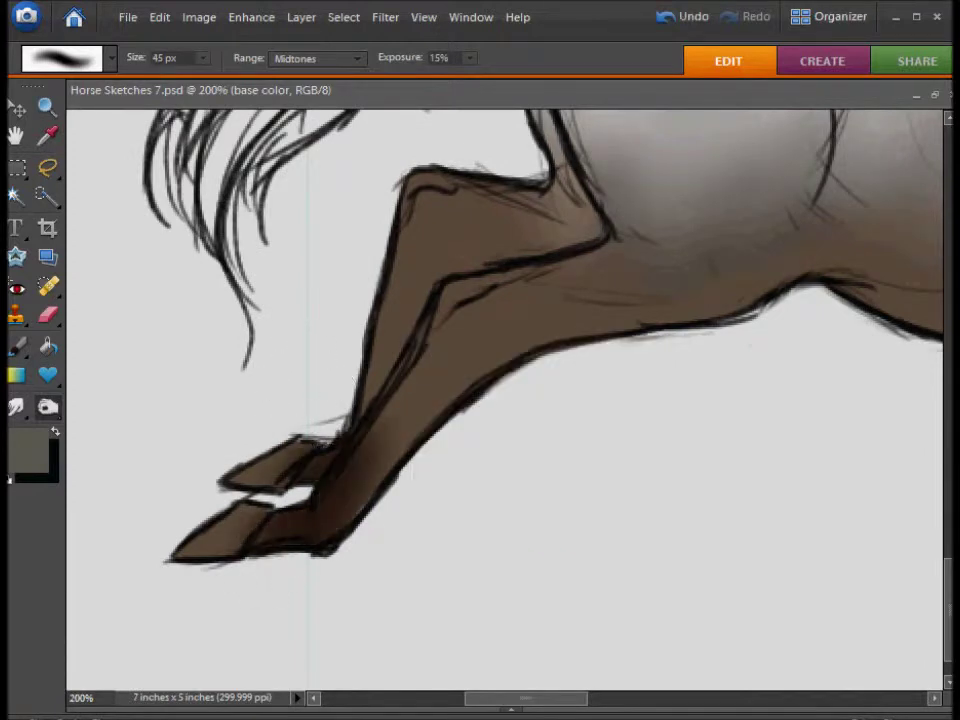
mouse_move(471, 377)
mouse_down()
mouse_move(354, 444)
mouse_move(510, 257)
mouse_move(480, 411)
mouse_move(535, 132)
mouse_up()
Burn darker shading along the belly and down the upper and middle hind leg.
scroll(600, 300, up, 3)
scroll(600, 300, left, 2)
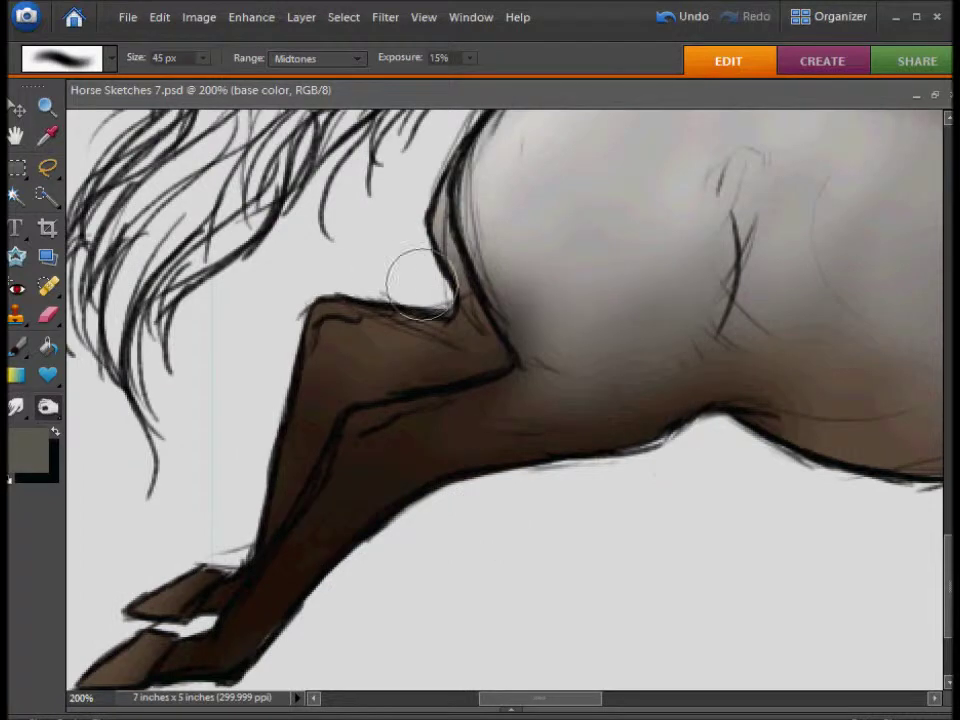
scroll(257, 553, down, 2)
scroll(257, 553, left, 1)
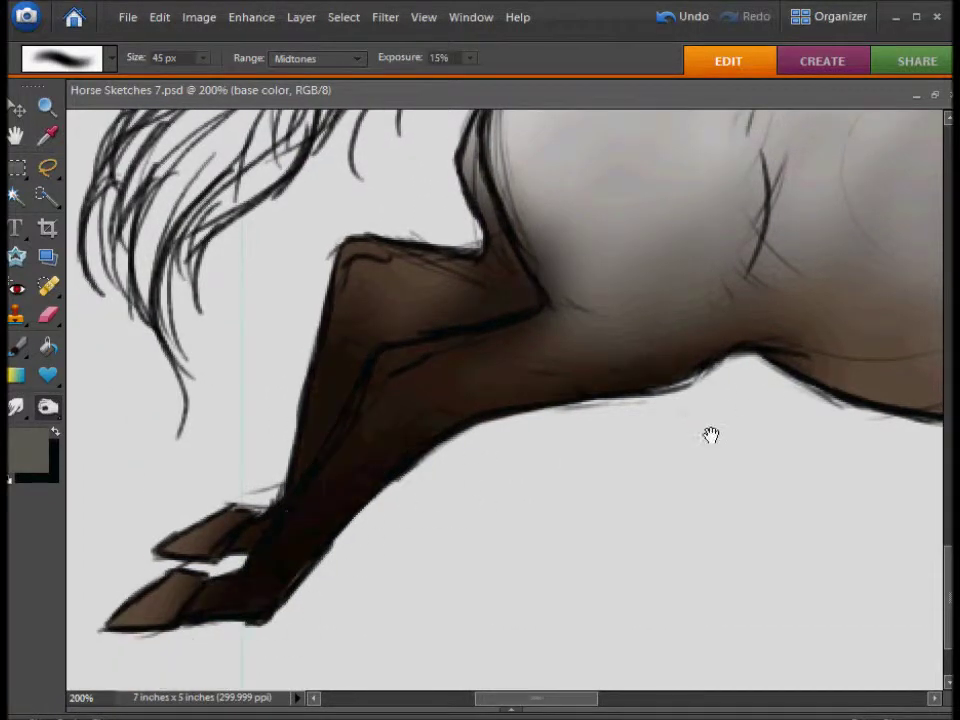
drag(710, 435, 430, 492)
mouse_move(528, 447)
mouse_down()
mouse_move(428, 517)
mouse_move(349, 439)
mouse_up()
scroll(643, 525, down, 2)
scroll(643, 525, right, 3)
mouse_move(442, 458)
mouse_down()
mouse_move(514, 386)
mouse_move(594, 396)
mouse_up()
scroll(600, 450, down, 3)
scroll(600, 450, right, 2)
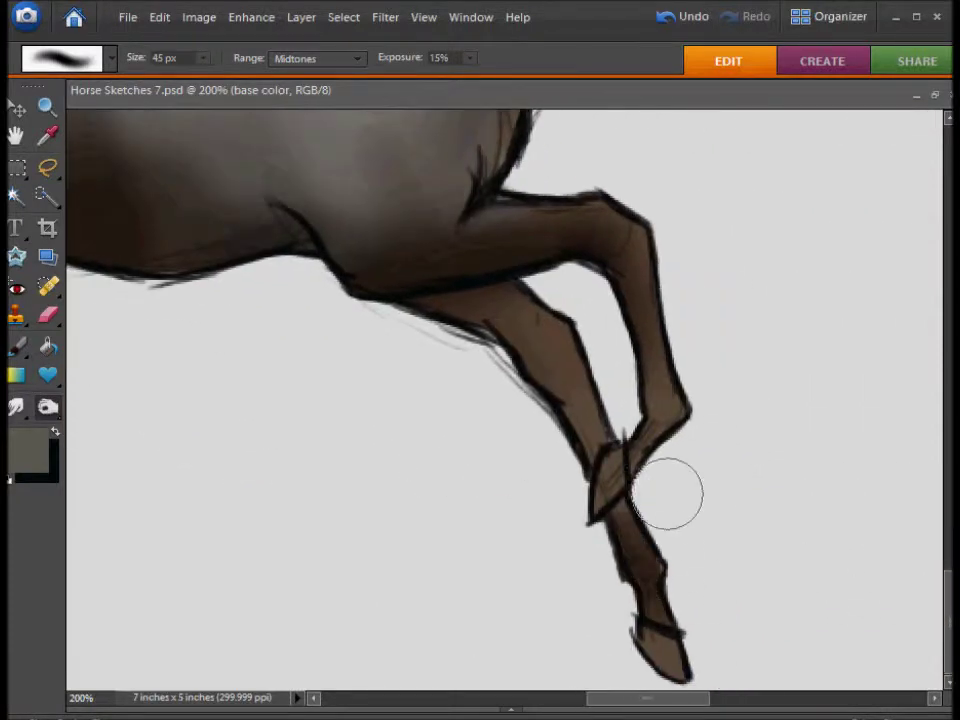
drag(606, 216, 495, 343)
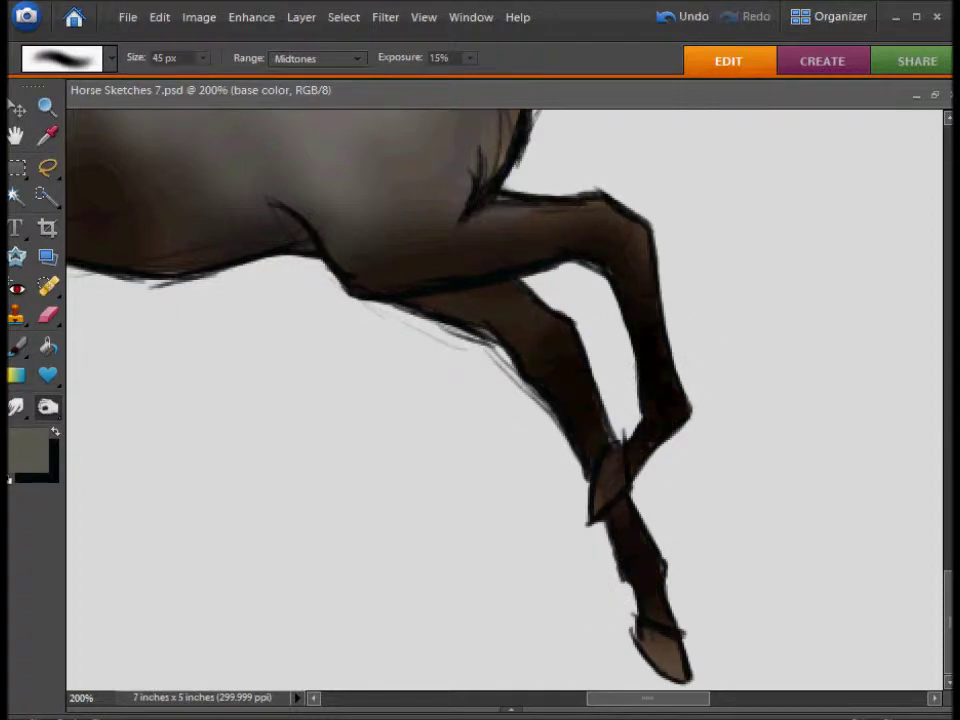
Darken the face and jaw shading with the Burn tool.
scroll(470, 450, up, 5)
scroll(480, 500, right, 2)
mouse_move(523, 409)
mouse_down()
mouse_move(561, 326)
mouse_move(531, 295)
mouse_move(546, 139)
mouse_move(407, 291)
mouse_move(504, 480)
mouse_move(360, 476)
mouse_move(506, 229)
mouse_move(490, 262)
mouse_move(471, 214)
mouse_move(312, 617)
mouse_up()
scroll(312, 617, down, 3)
scroll(312, 617, left, 3)
scroll(546, 428, down, 2)
scroll(390, 432, right, 5)
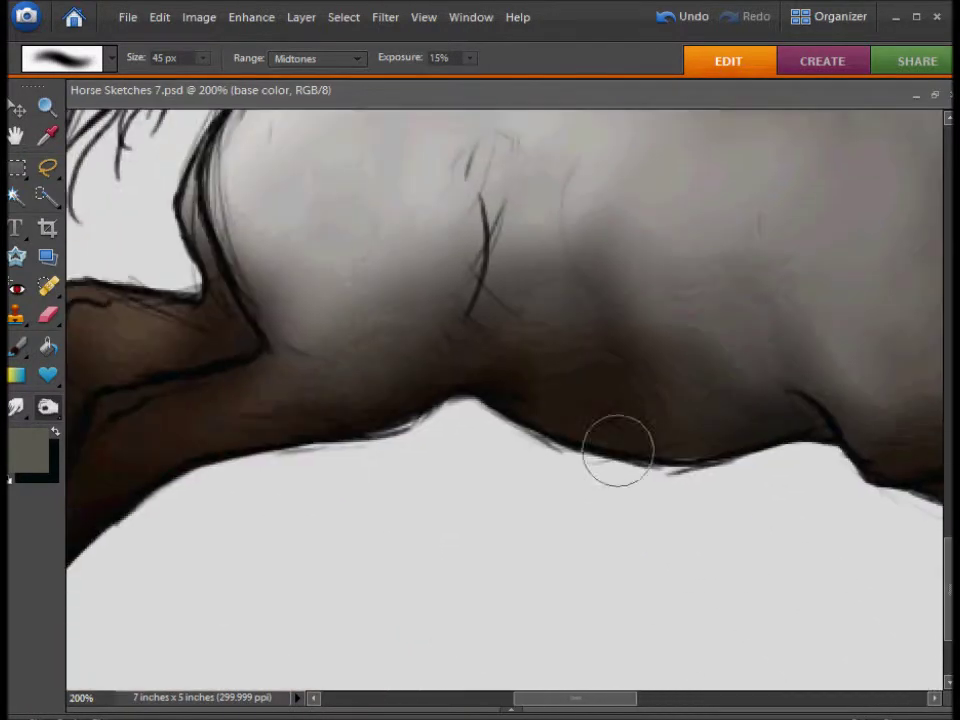
scroll(493, 407, up, 2)
mouse_move(310, 343)
mouse_down()
mouse_move(583, 332)
mouse_move(358, 444)
mouse_up()
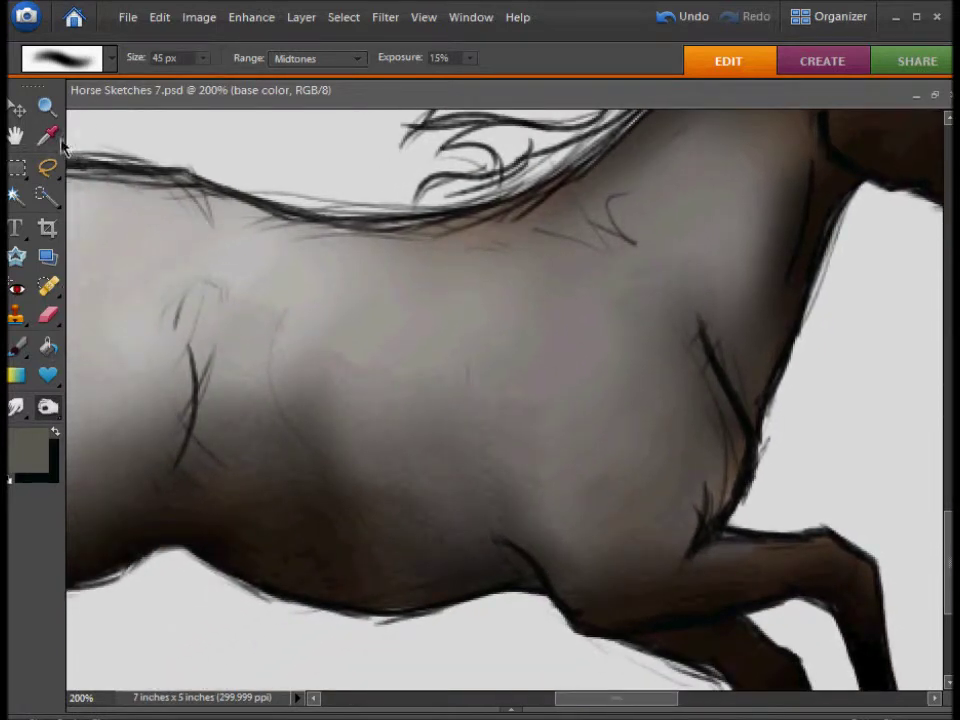
Paint test brown patches on the body and smudge them back into the grey.
key(i)
key(b)
drag(591, 270, 598, 287)
drag(643, 390, 638, 489)
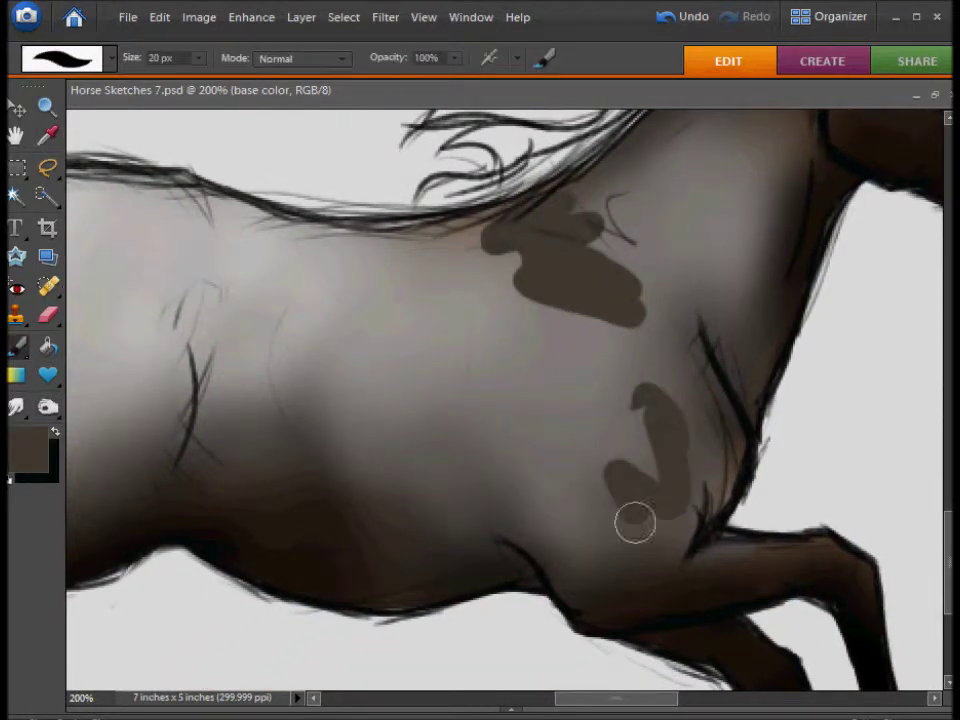
scroll(638, 489, up, 2)
scroll(638, 489, right, 1)
key(r)
drag(358, 354, 575, 390)
drag(700, 180, 669, 253)
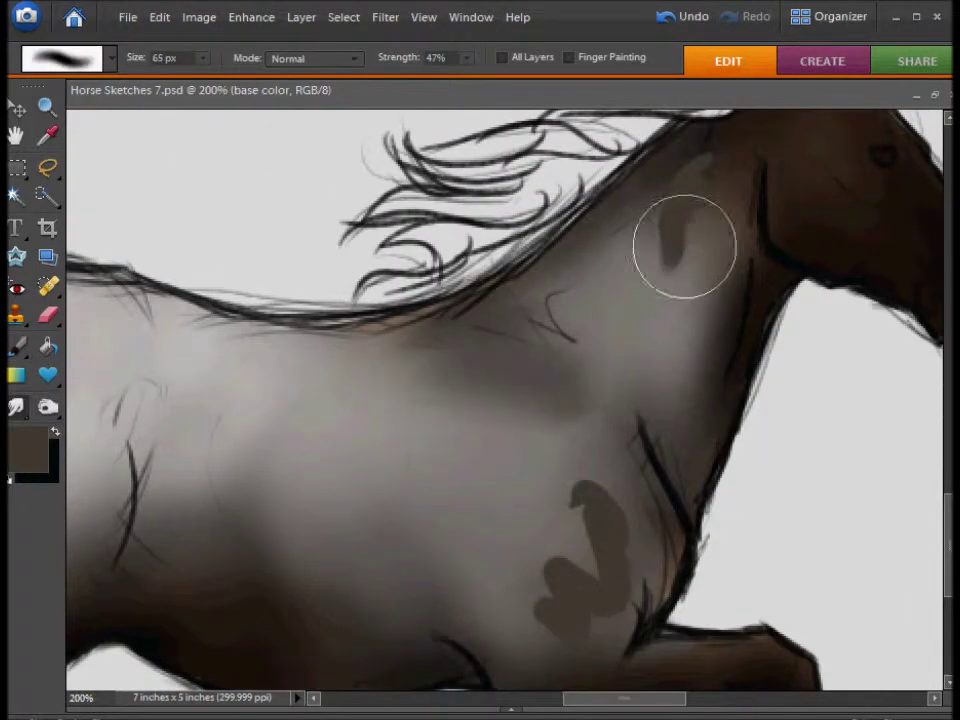
scroll(582, 485, down, 2)
drag(555, 420, 506, 476)
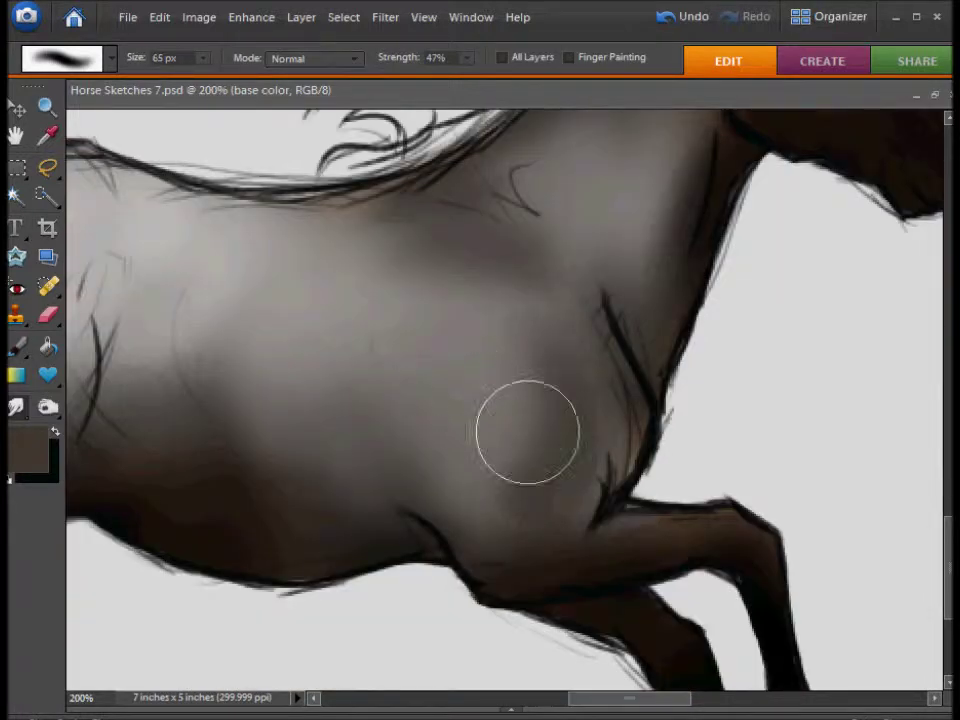
scroll(506, 476, left, 1)
scroll(557, 434, left, 5)
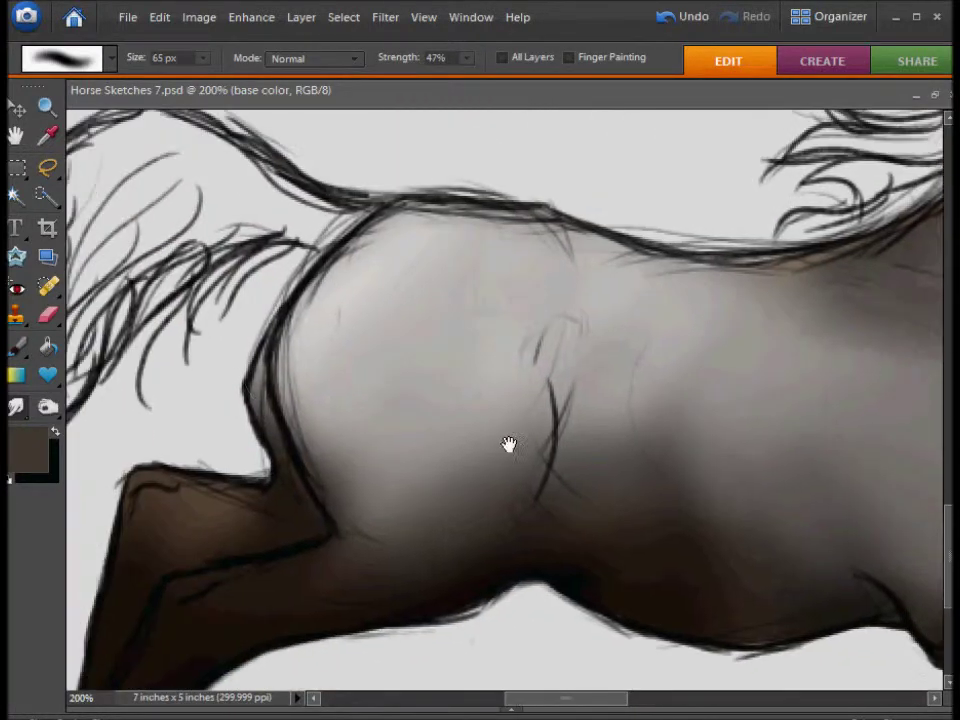
Sample a near-black colour and paint a dark 17 px stroke into the tail.
drag(444, 474, 414, 379)
scroll(350, 402, left, 3)
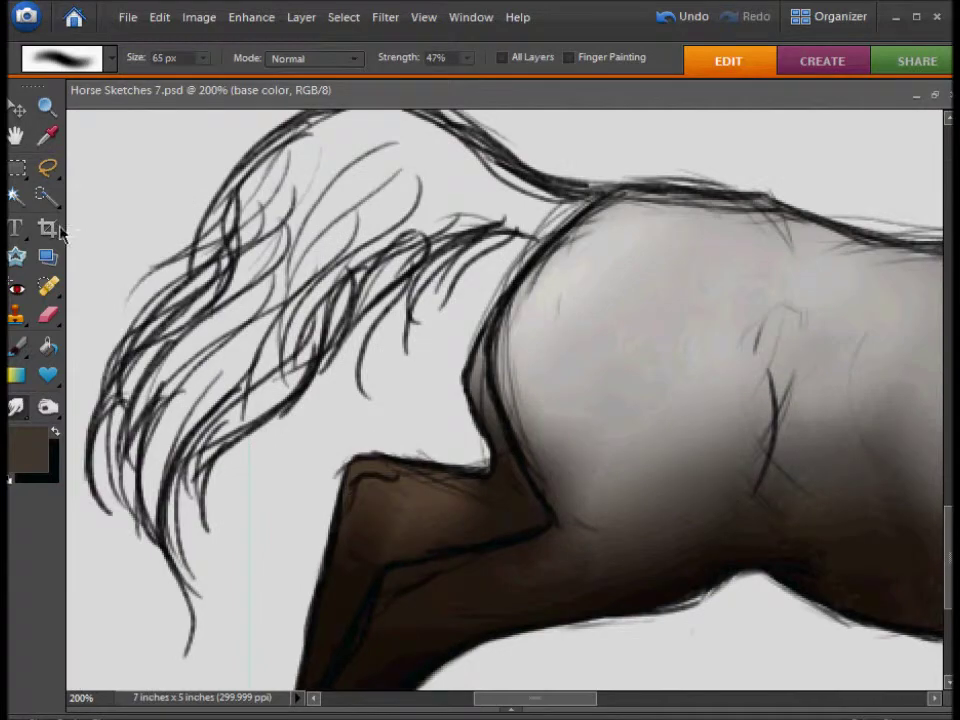
scroll(288, 520, down, 2)
key(i)
click(15, 357)
scroll(279, 540, up, 5)
right_click(398, 427)
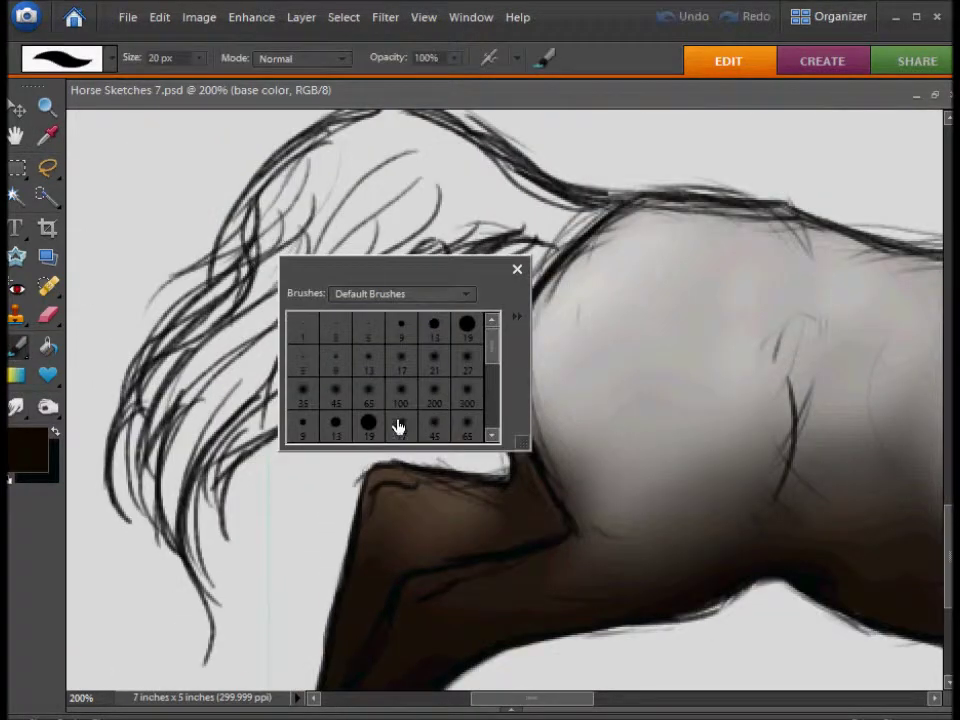
click(253, 321)
drag(398, 198, 295, 310)
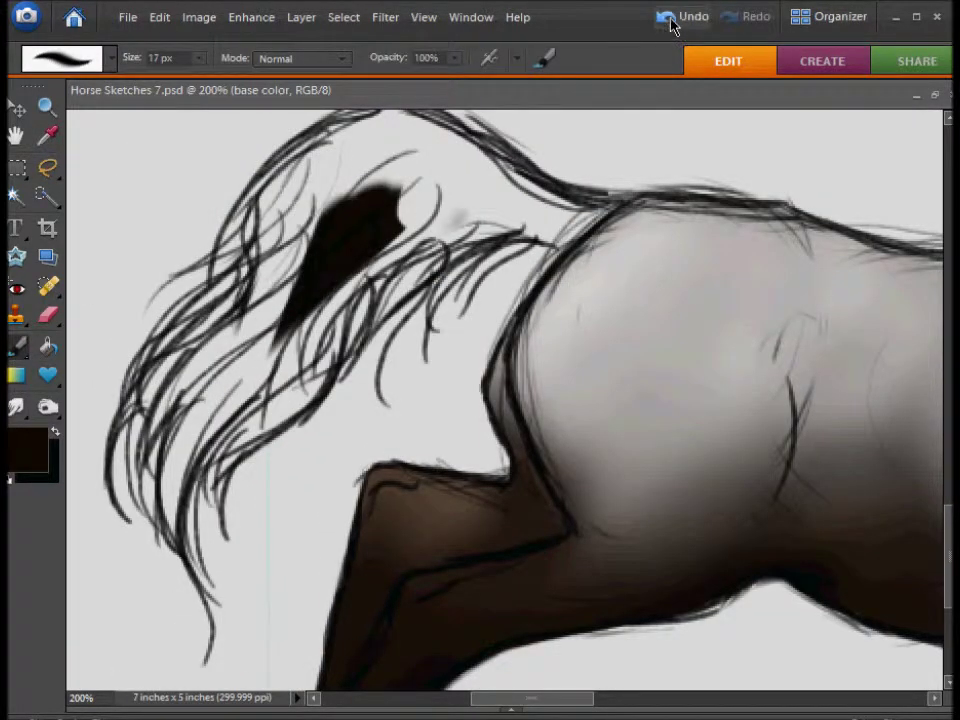
Show the Layers panel with F11 and make the Background layer active.
scroll(443, 317, left, 3)
scroll(700, 400, up, 10)
key(F11)
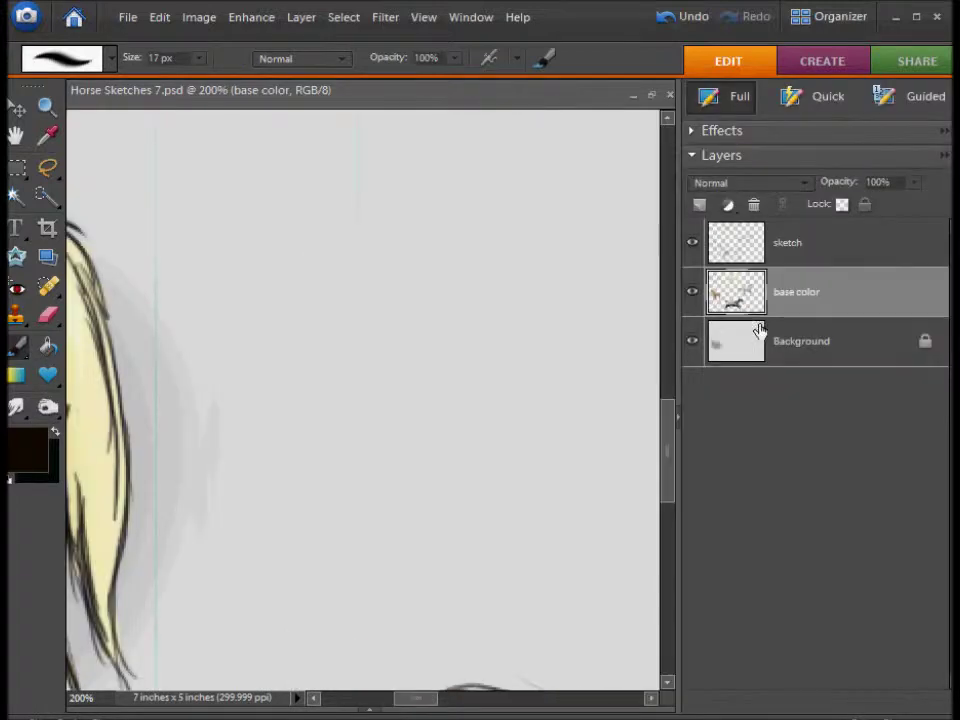
click(758, 332)
click(47, 137)
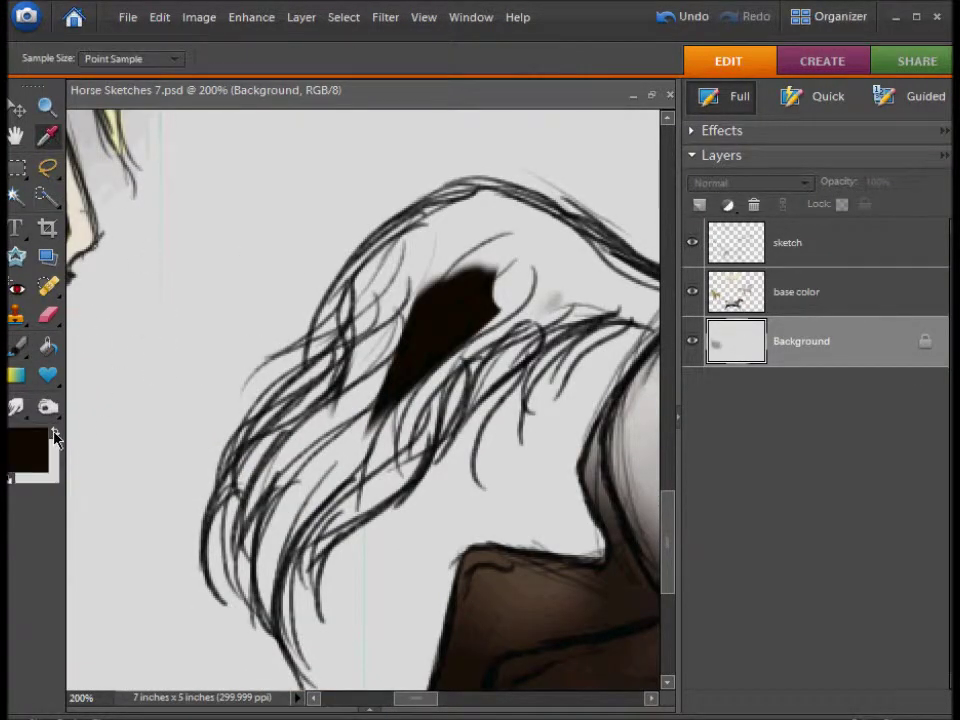
Sample the dark brown, switch to the Eraser and hide the Background layer.
click(428, 315)
key(e)
click(692, 341)
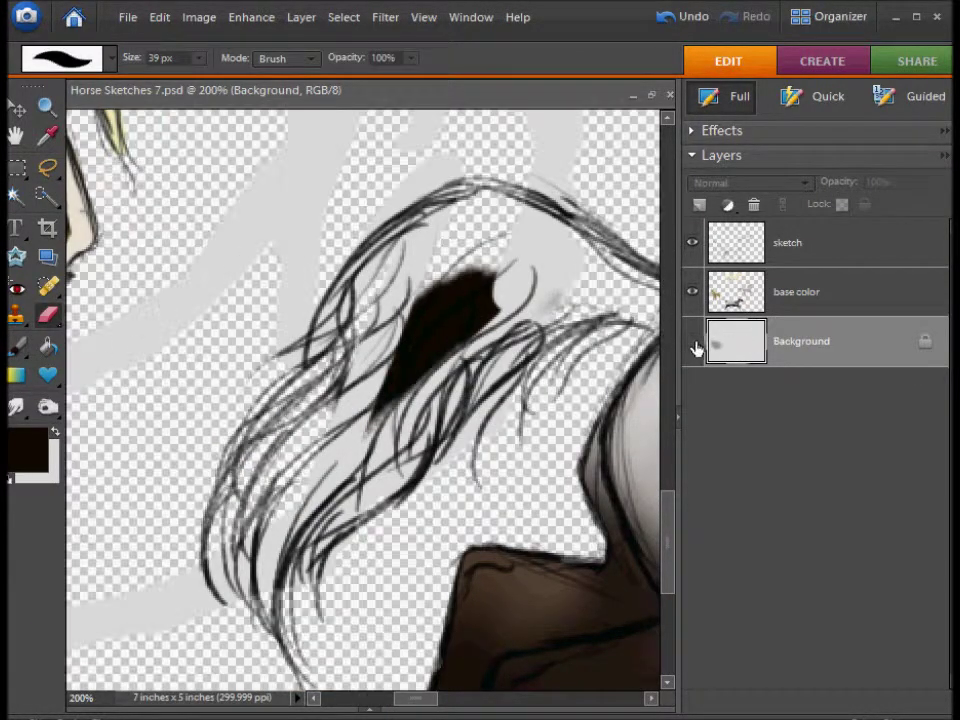
scroll(531, 450, up, 2)
scroll(531, 450, left, 2)
click(531, 450)
click(520, 304)
Toggle the sketch layer's visibility, undo a test eraser stroke, and reselect the sketch layer.
scroll(600, 300, up, 3)
click(692, 242)
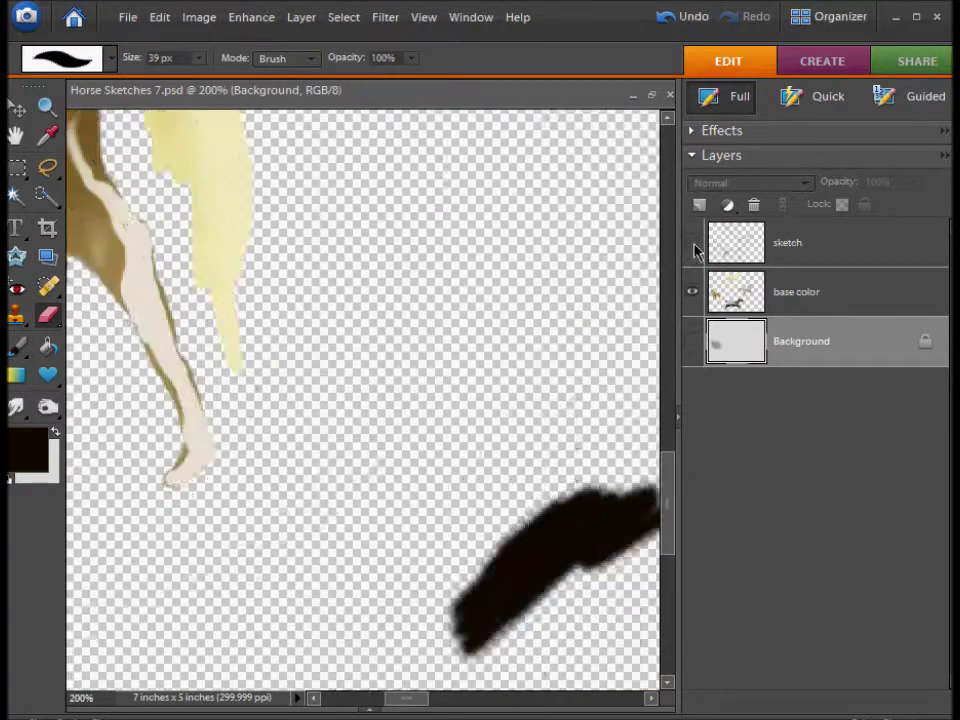
click(692, 242)
click(801, 248)
drag(380, 460, 469, 368)
key(ctrl+z)
scroll(540, 300, down, 3)
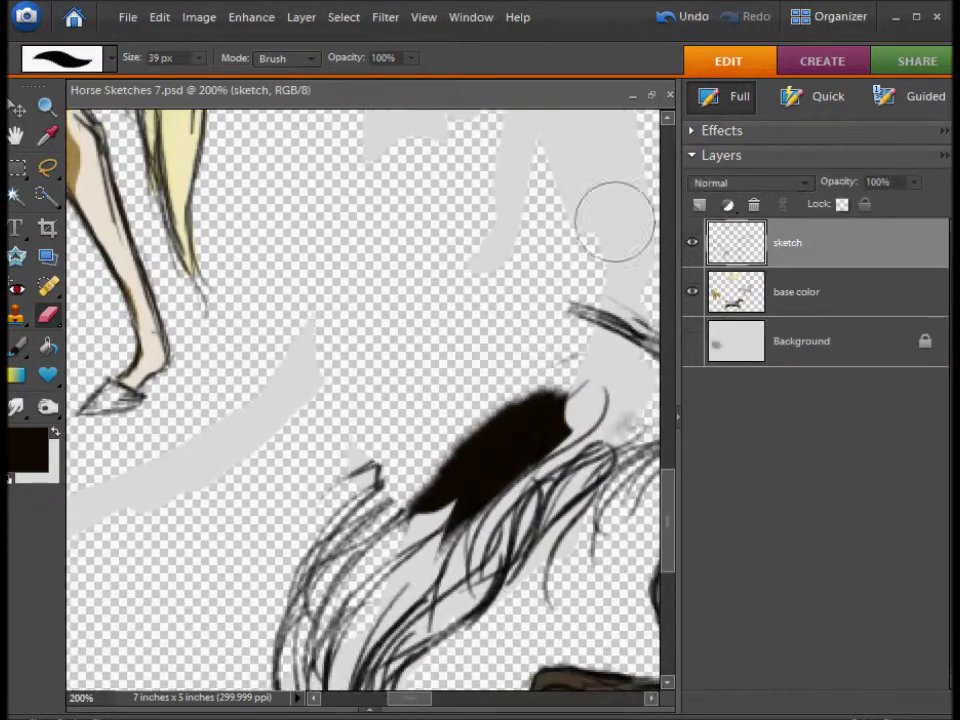
click(801, 341)
scroll(492, 512, down, 5)
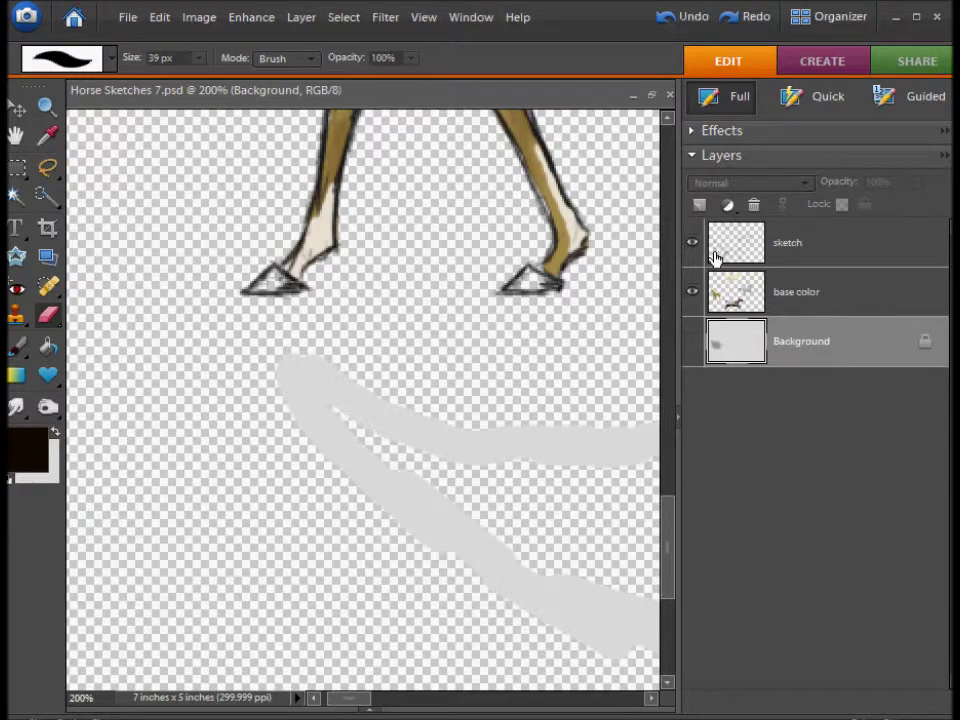
click(736, 250)
Erase the stray light-grey strokes below the hooves on the sketch layer.
drag(300, 380, 422, 510)
scroll(396, 482, down, 3)
scroll(375, 427, down, 2)
drag(250, 495, 548, 421)
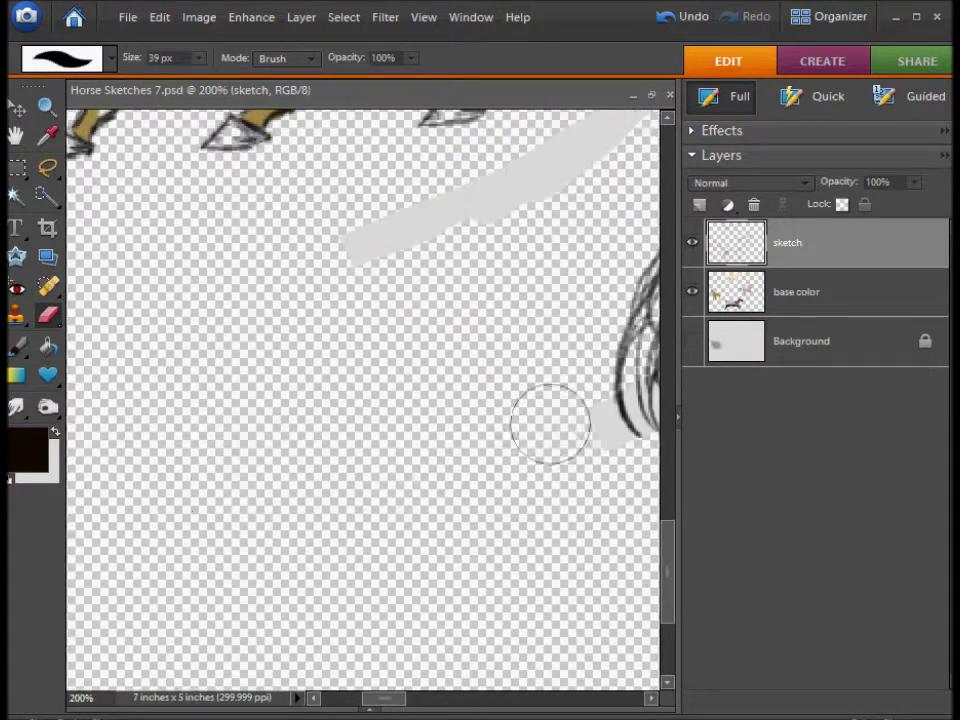
scroll(548, 421, up, 3)
scroll(413, 430, up, 3)
scroll(486, 328, right, 3)
drag(386, 360, 422, 279)
scroll(407, 354, down, 3)
scroll(433, 360, down, 2)
scroll(434, 360, left, 3)
scroll(453, 270, down, 2)
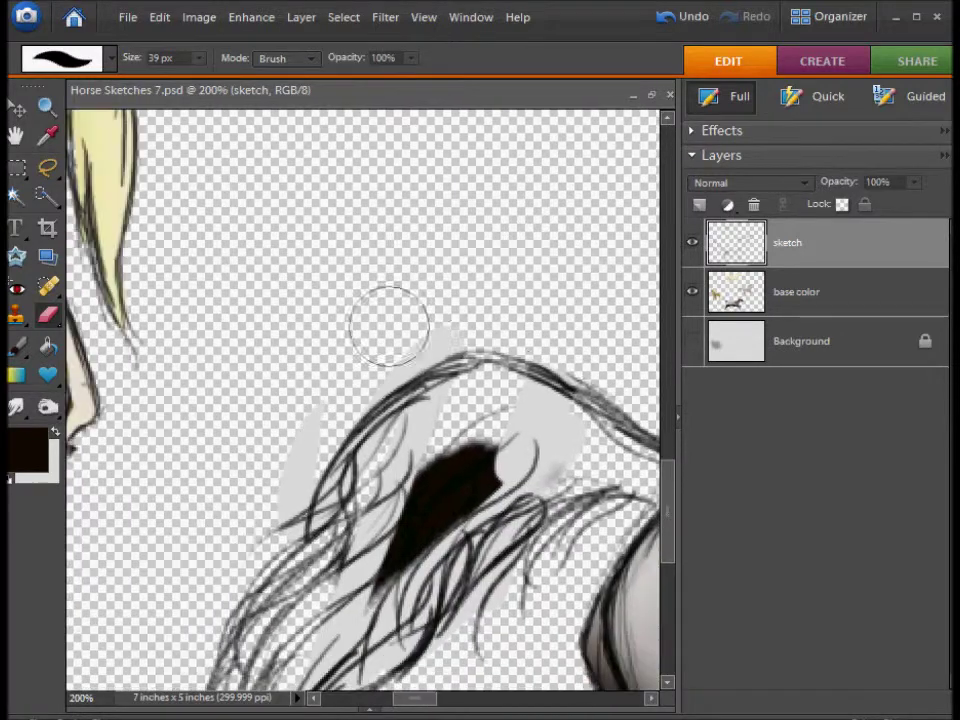
key(ctrl+equal)
Set the Eraser to 13 px and clean faint sketch lines along the mane's upper edge.
scroll(467, 278, down, 5)
right_click(525, 321)
double_click(525, 321)
scroll(417, 257, up, 3)
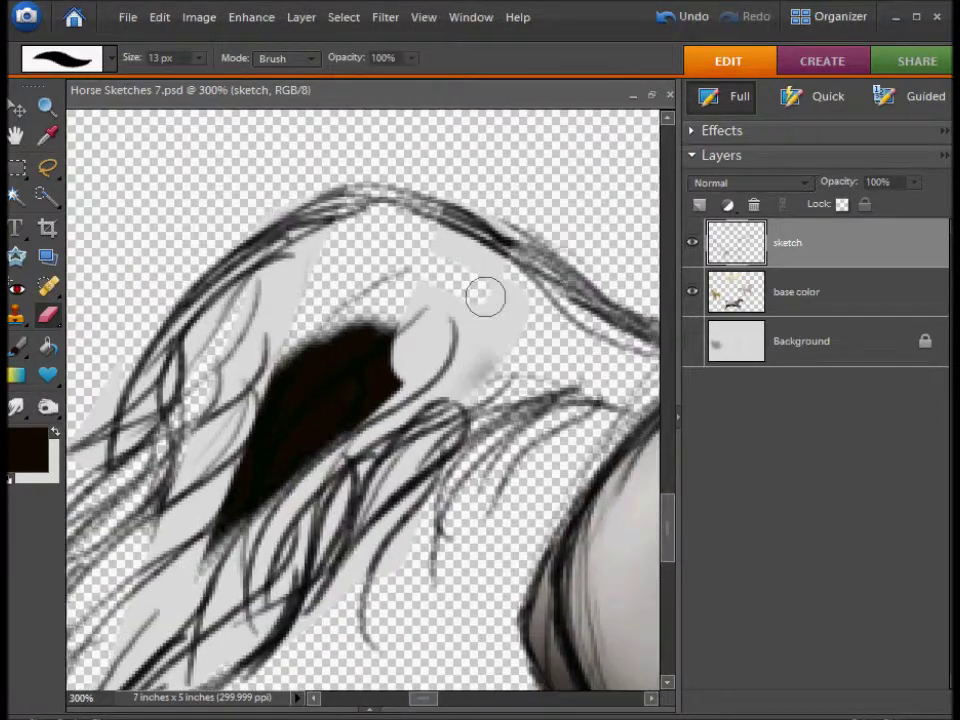
scroll(420, 400, left, 3)
scroll(400, 420, down, 1)
scroll(410, 350, left, 3)
drag(350, 160, 265, 275)
scroll(334, 266, left, 2)
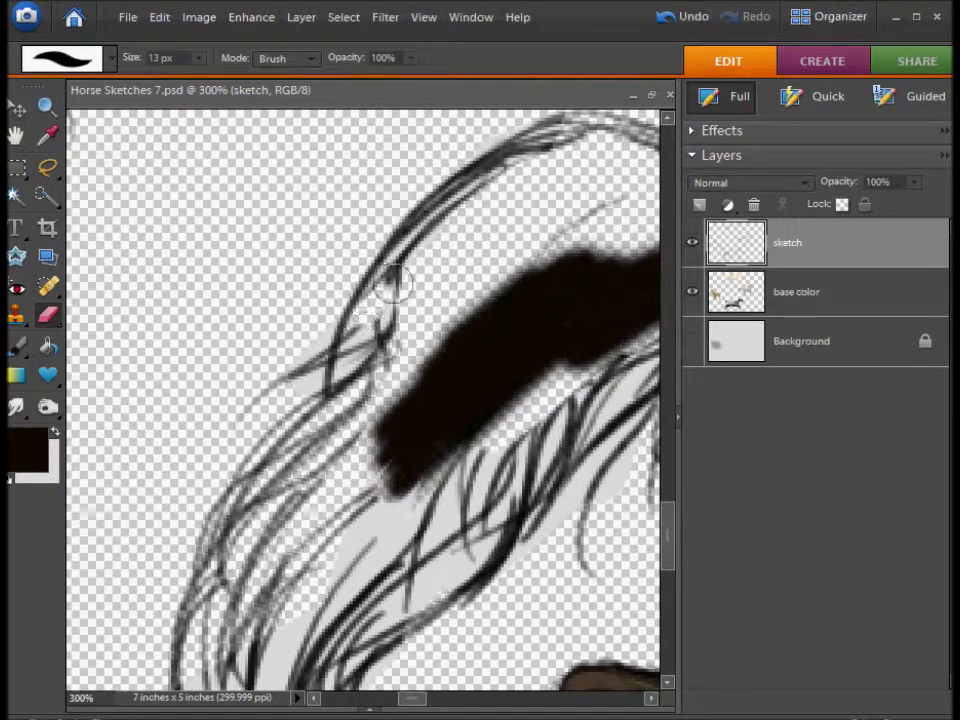
scroll(300, 360, down, 3)
scroll(366, 456, down, 2)
scroll(366, 456, left, 2)
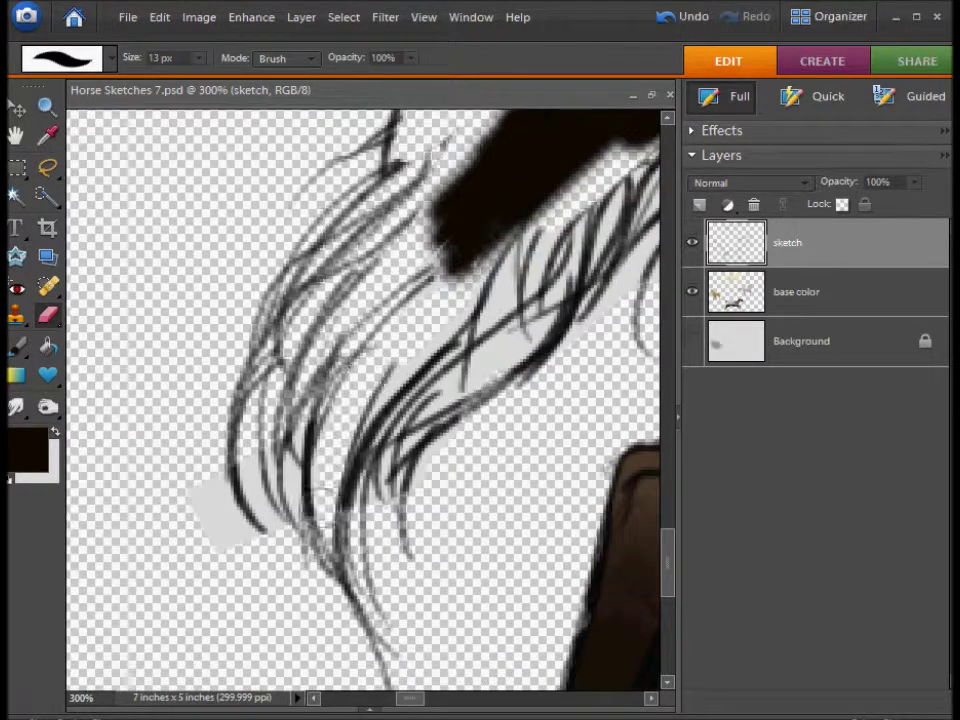
scroll(456, 300, up, 1)
scroll(456, 300, right, 1)
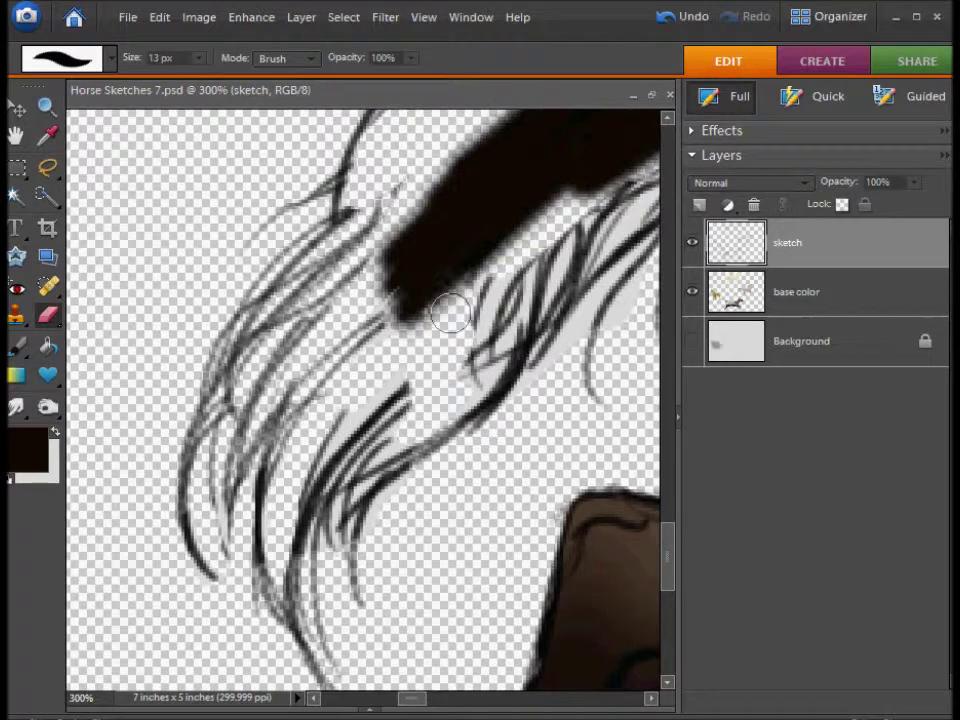
scroll(343, 450, up, 2)
scroll(343, 450, right, 2)
On the base color layer, brush the near-black mane colour down across the strands.
click(791, 300)
click(16, 348)
mouse_move(350, 225)
mouse_down()
mouse_move(193, 497)
mouse_move(279, 461)
mouse_up()
drag(576, 404, 381, 481)
scroll(381, 481, down, 2)
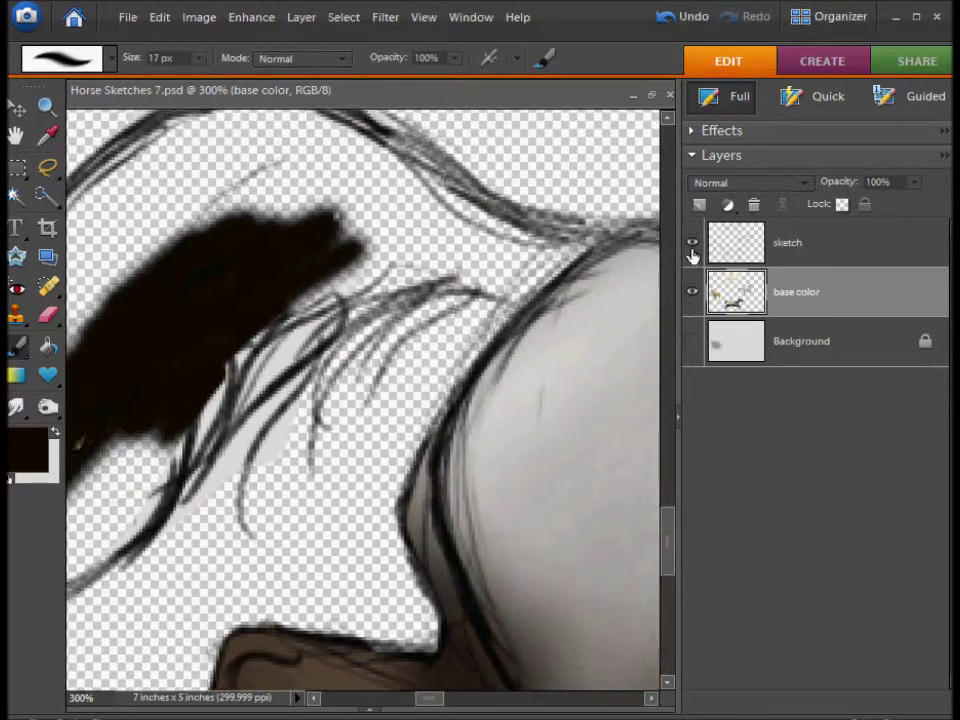
scroll(251, 407, left, 2)
Return to the Eraser on the sketch layer and scroll around the mane.
key(e)
key(alt+bracketright)
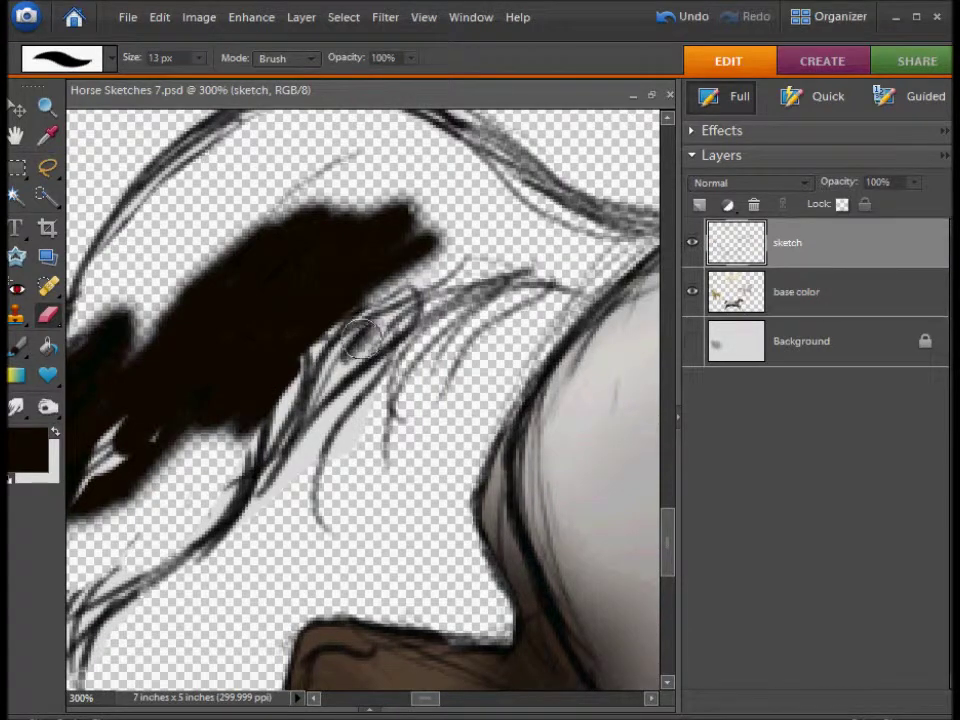
scroll(493, 348, down, 2)
scroll(493, 348, left, 2)
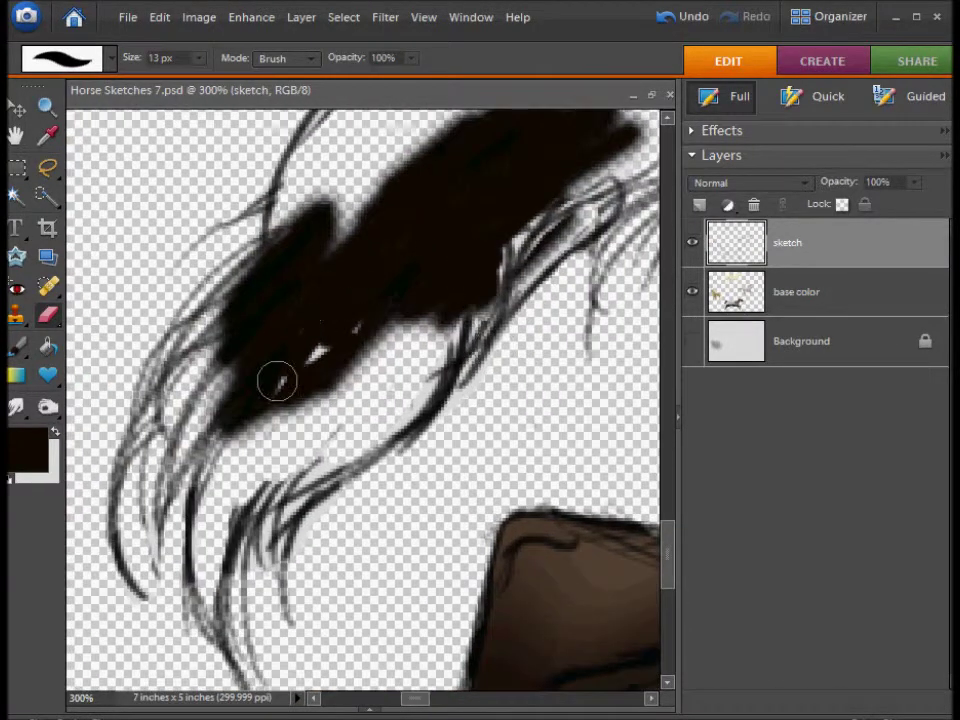
scroll(374, 296, up, 2)
scroll(374, 296, right, 2)
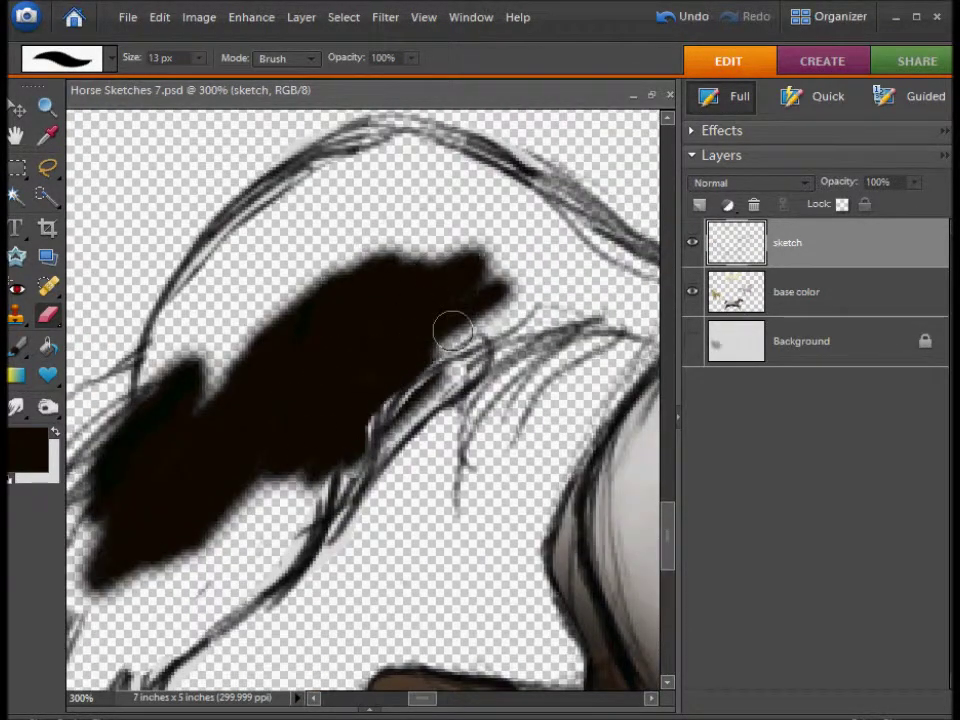
scroll(430, 340, down, 1)
scroll(430, 340, left, 1)
scroll(414, 351, up, 2)
scroll(414, 351, right, 2)
On the base color layer, paint near-black along the mane's upper edge and where it meets the body.
key(b)
click(754, 300)
mouse_move(340, 270)
mouse_down()
mouse_move(411, 383)
mouse_move(246, 336)
mouse_up()
drag(194, 498, 354, 498)
mouse_move(293, 407)
mouse_down()
mouse_move(306, 386)
mouse_move(242, 450)
mouse_up()
mouse_move(364, 315)
mouse_down()
mouse_move(272, 357)
mouse_move(356, 285)
mouse_up()
scroll(272, 357, right, 1)
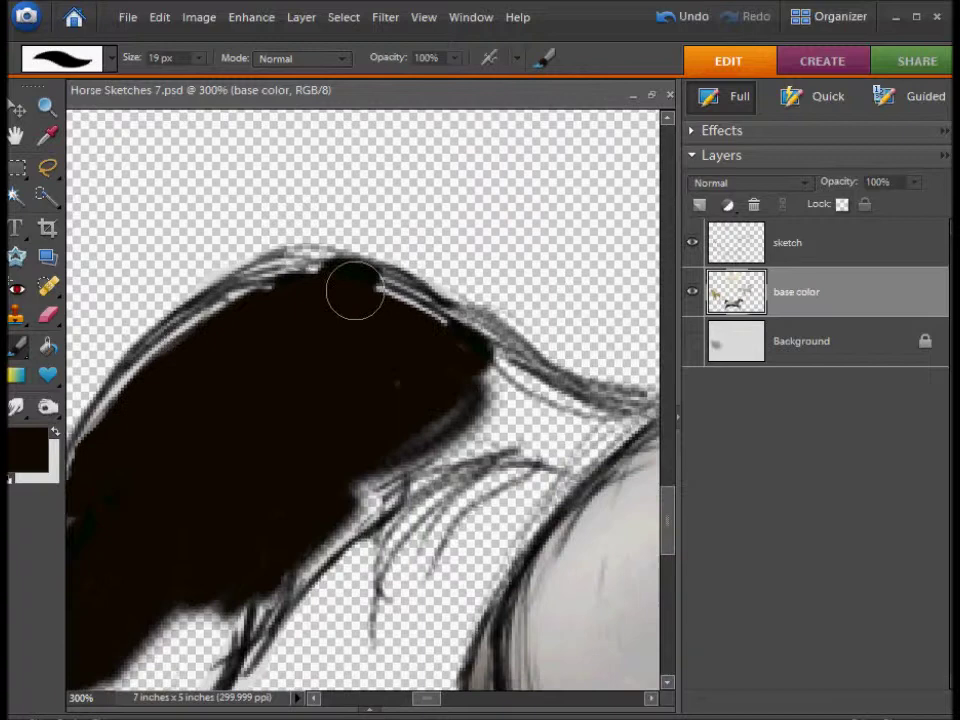
scroll(381, 364, right, 2)
mouse_move(381, 364)
mouse_down()
mouse_move(356, 291)
mouse_move(487, 370)
mouse_move(293, 386)
mouse_move(512, 343)
mouse_move(439, 378)
mouse_up()
scroll(487, 370, down, 1)
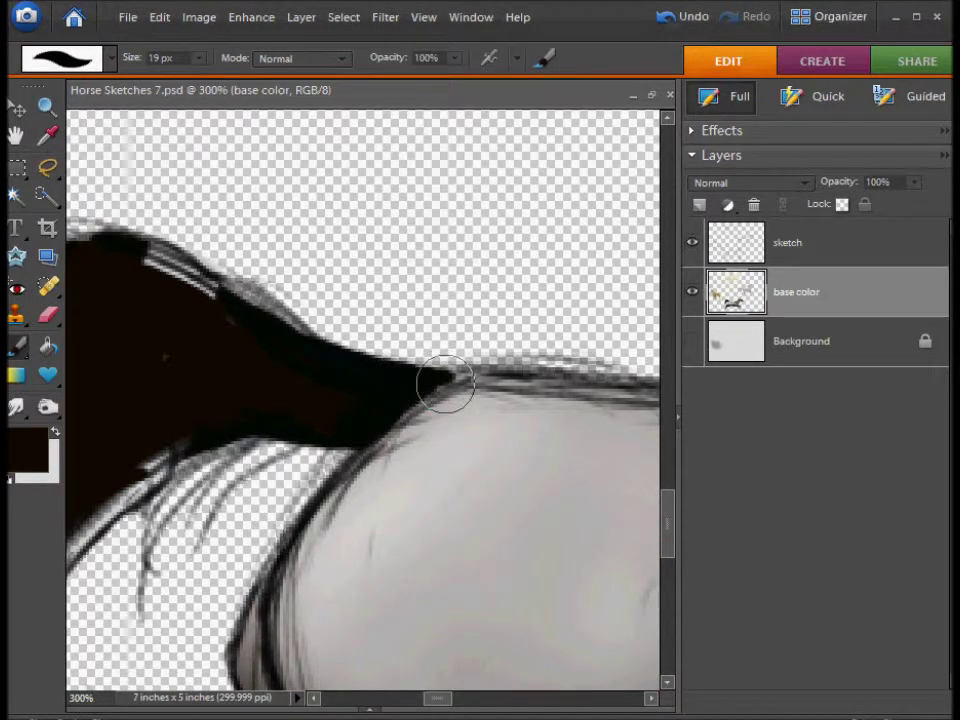
mouse_move(228, 311)
mouse_down()
mouse_move(418, 311)
mouse_move(289, 379)
mouse_move(293, 300)
mouse_move(351, 373)
mouse_up()
Switch to the Eraser on the sketch layer and move along the mane's lower edge.
click(736, 242)
key(e)
drag(231, 460, 351, 390)
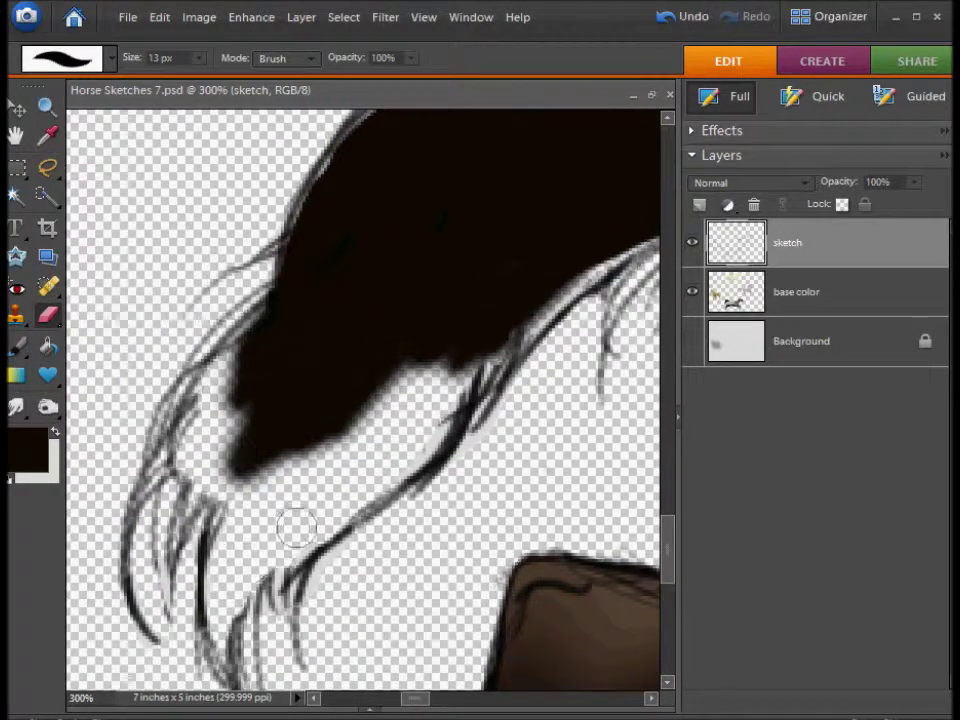
drag(361, 406, 236, 521)
Back on the base color layer, fill the lower-left mane and its strand tips dark.
key(b)
click(754, 297)
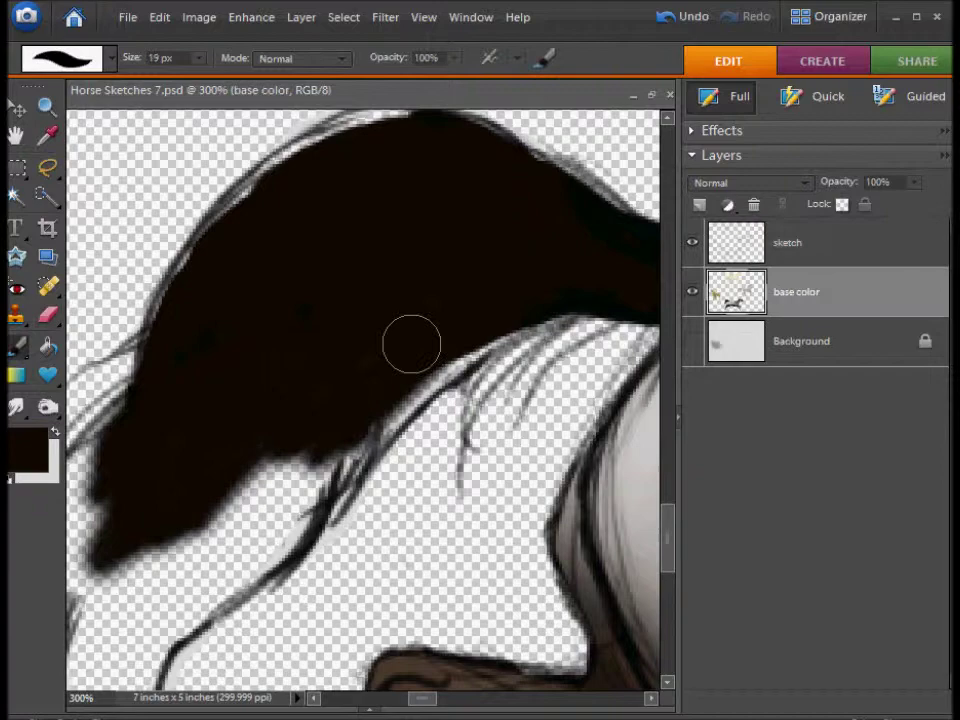
drag(284, 435, 379, 305)
drag(313, 428, 154, 392)
drag(640, 240, 460, 430)
mouse_move(529, 336)
mouse_down()
mouse_move(398, 483)
mouse_move(257, 508)
mouse_up()
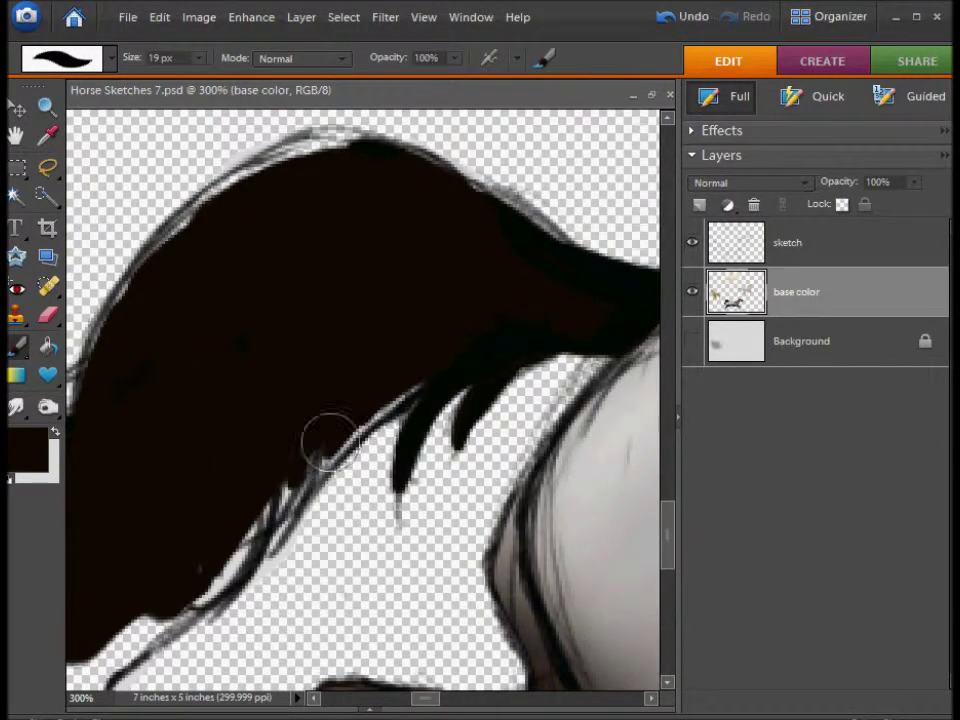
drag(374, 166, 514, 231)
Extend the left mane strands downward into long, tapering dark tips.
mouse_move(297, 318)
mouse_down()
mouse_move(447, 278)
mouse_move(547, 168)
mouse_up()
drag(399, 410, 439, 320)
drag(388, 400, 375, 465)
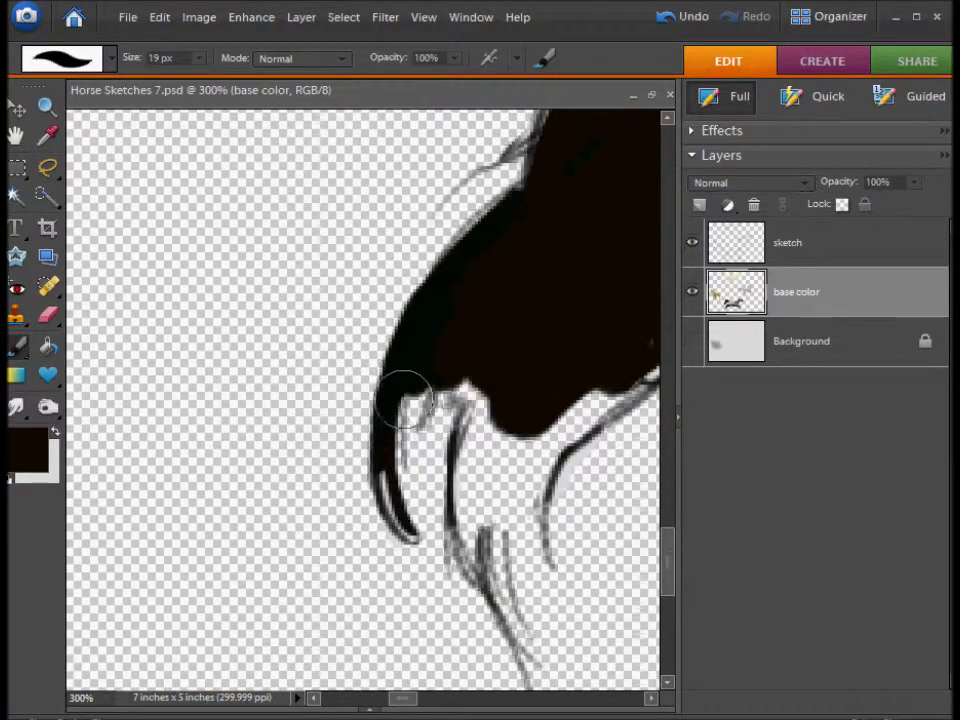
drag(405, 400, 375, 310)
mouse_move(431, 429)
mouse_down()
mouse_move(489, 454)
mouse_move(479, 369)
mouse_up()
drag(431, 315, 444, 472)
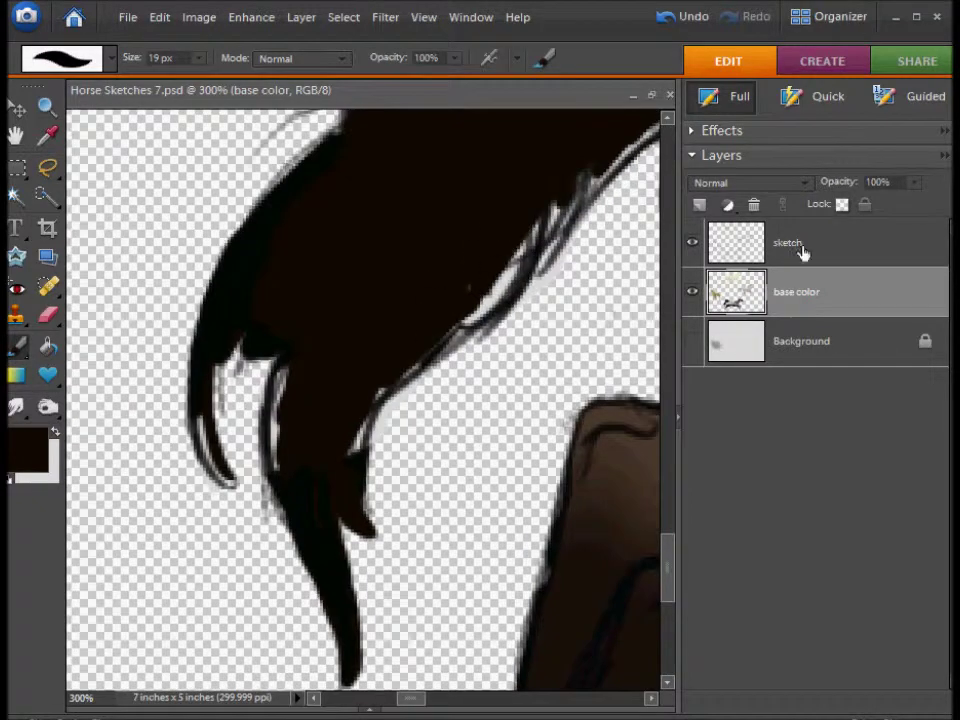
Return to the sketch layer with the Eraser and view the lower mane strands and neck.
click(788, 245)
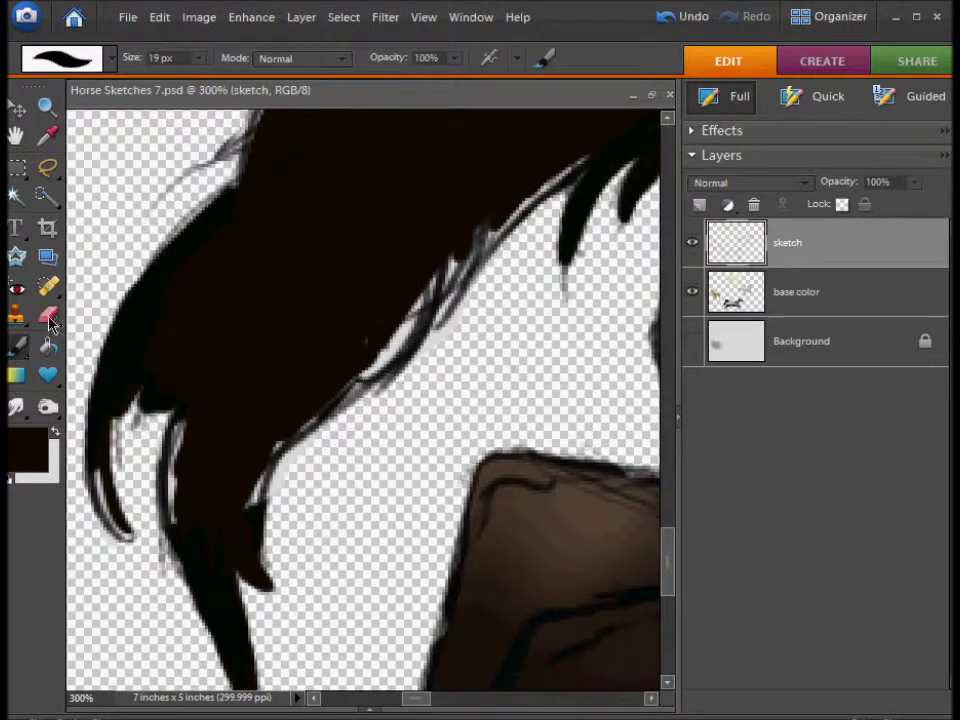
key(e)
drag(550, 340, 315, 401)
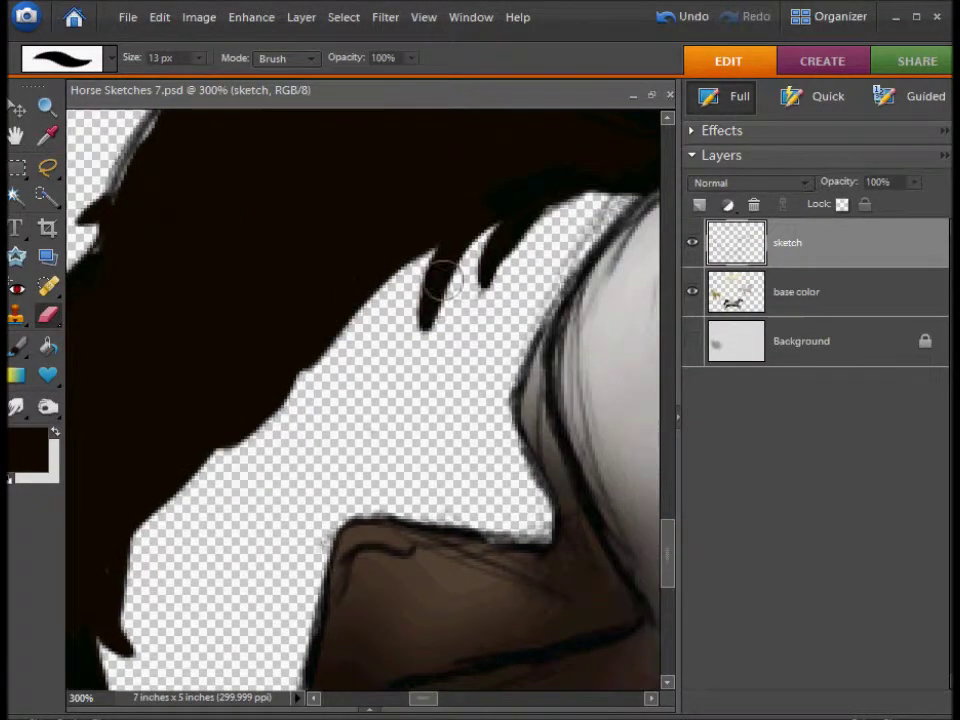
drag(300, 200, 520, 340)
mouse_move(228, 330)
mouse_down()
mouse_move(461, 317)
mouse_move(525, 204)
mouse_move(362, 362)
mouse_move(330, 555)
mouse_up()
Switch to a 9 px brush and reshape a mane strand tip in black.
key(b)
right_click(237, 263)
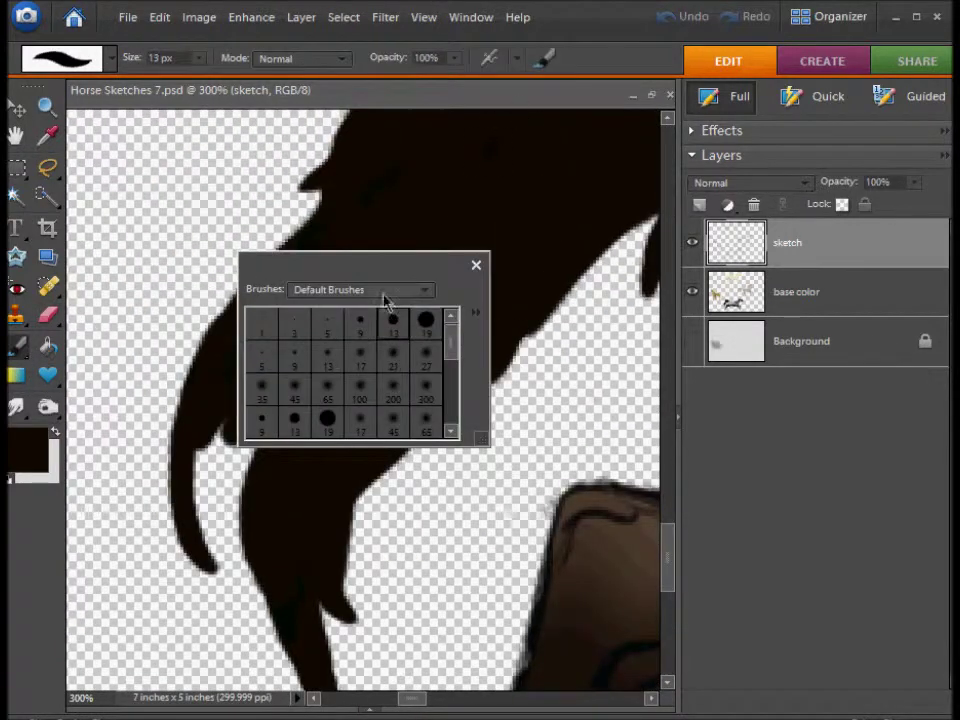
double_click(300, 358)
drag(300, 358, 345, 356)
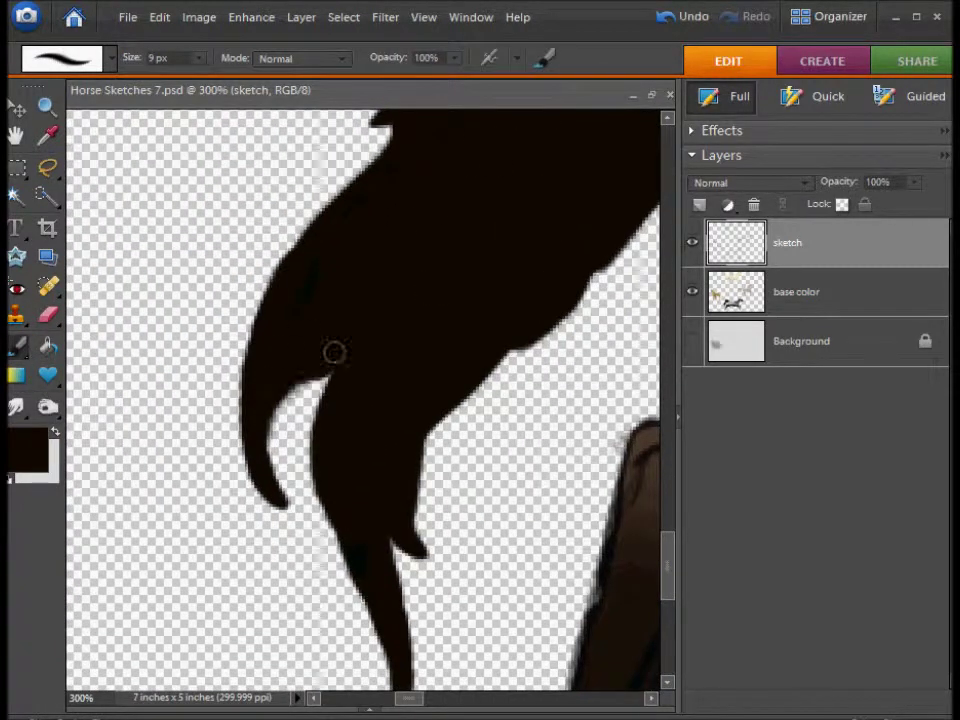
mouse_move(304, 530)
mouse_down()
mouse_move(306, 388)
mouse_move(323, 293)
mouse_move(311, 248)
mouse_up()
Paint thin dark strands below the mane, reaching toward the grey body.
drag(416, 414, 381, 355)
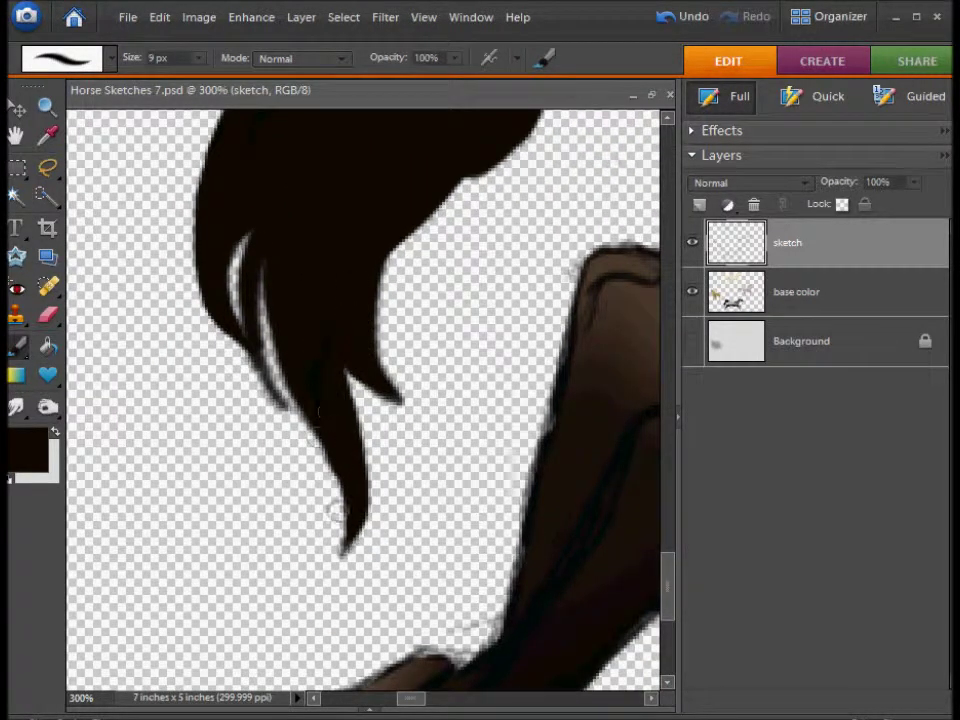
mouse_move(281, 401)
mouse_down()
mouse_move(299, 393)
mouse_move(356, 443)
mouse_up()
scroll(299, 393, up, 2)
mouse_move(318, 410)
mouse_down()
mouse_move(340, 545)
mouse_move(292, 520)
mouse_up()
scroll(364, 490, up, 3)
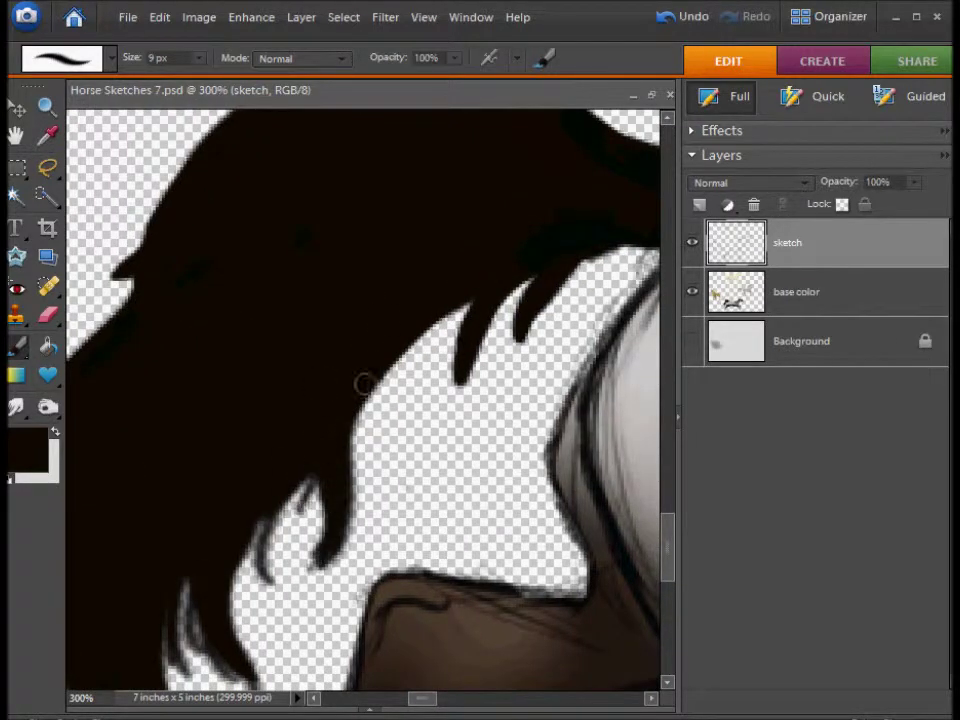
scroll(289, 472, down, 3)
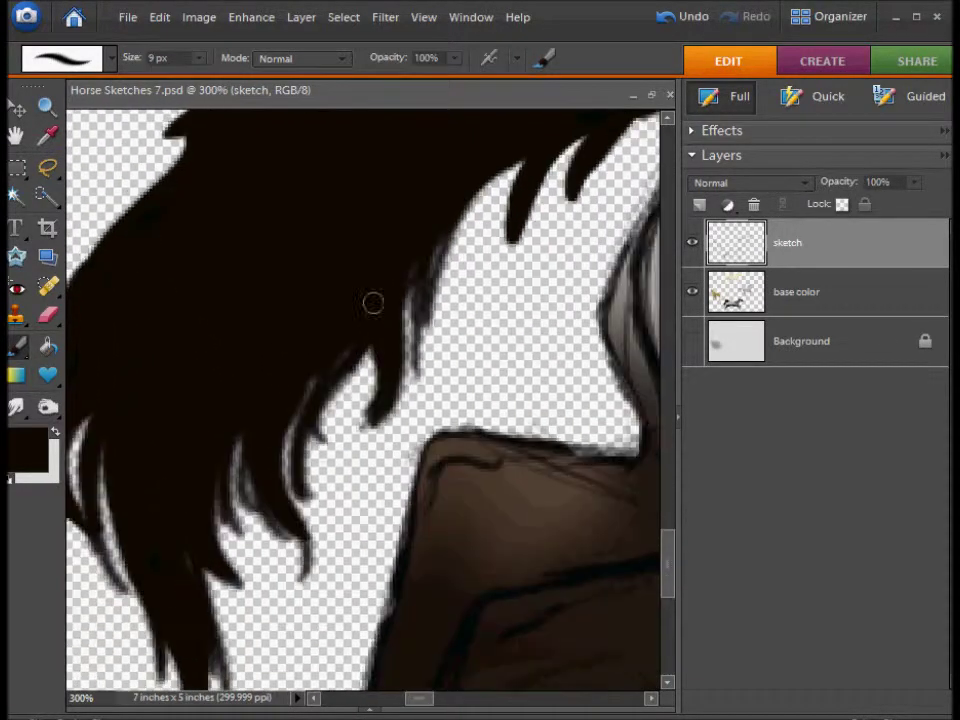
drag(480, 315, 340, 465)
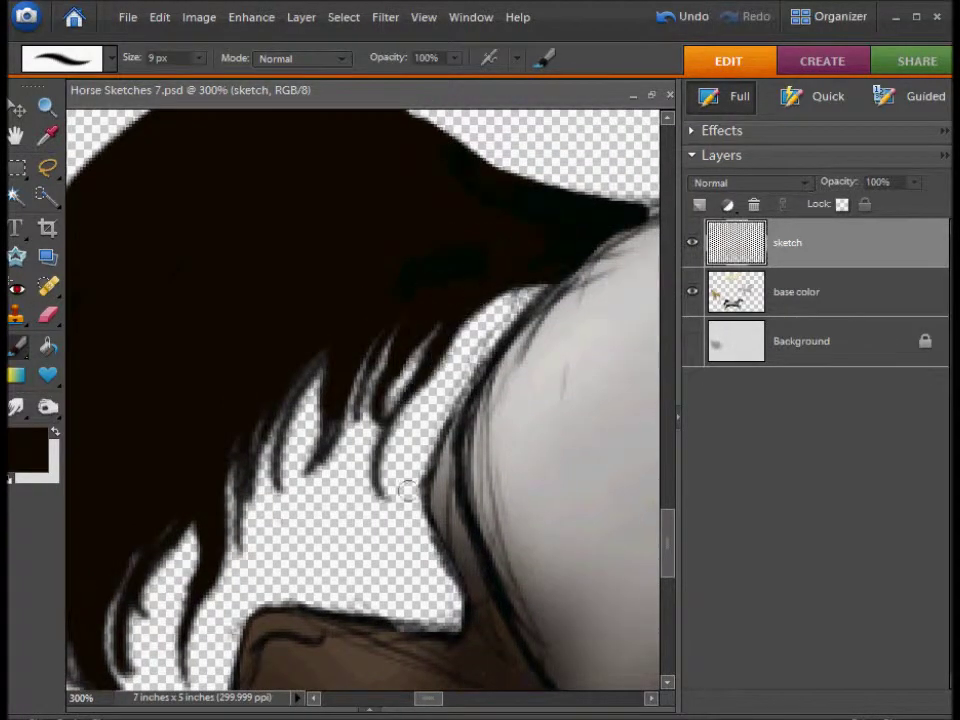
scroll(417, 222, left, 5)
drag(390, 377, 262, 420)
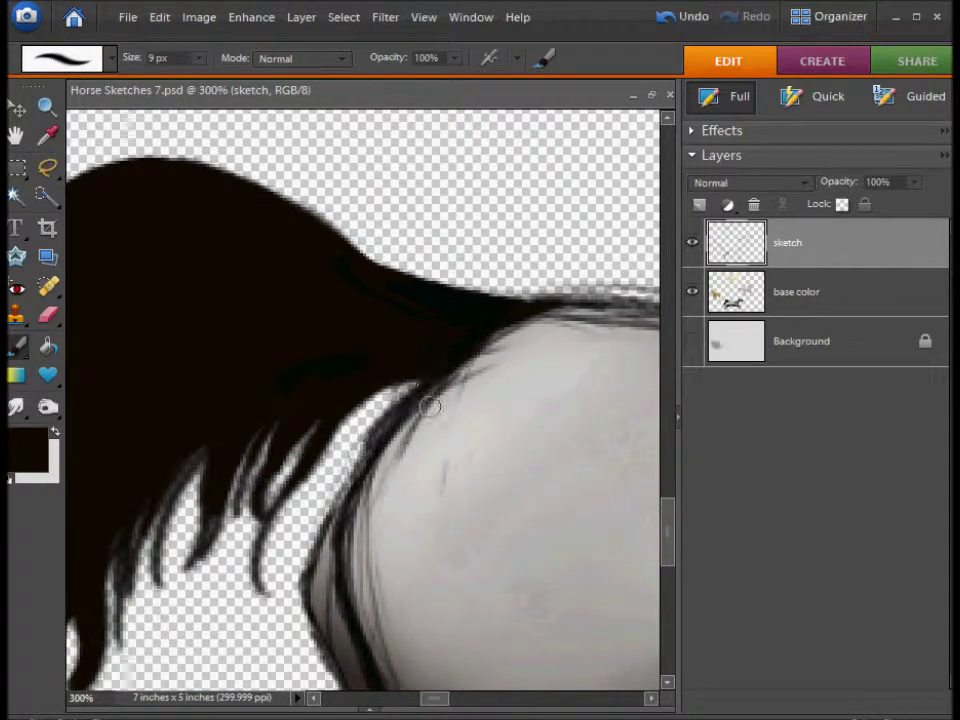
drag(430, 406, 456, 540)
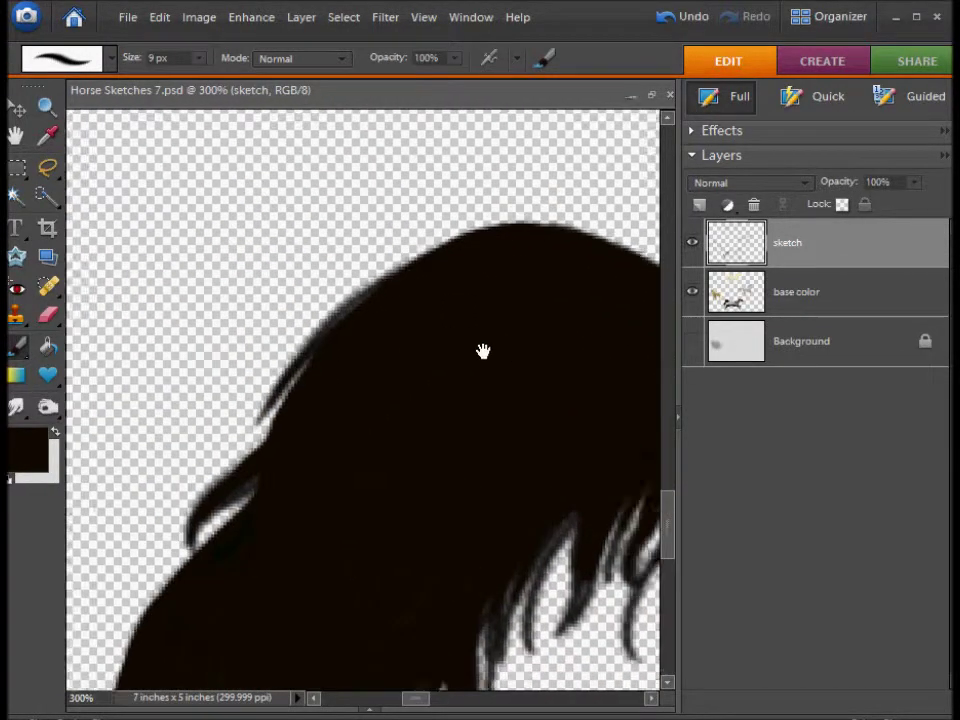
Zoom in on the mane and paint dark along the neck edge and a lock curving below.
key(ctrl+alt+0)
key(ctrl+equal)
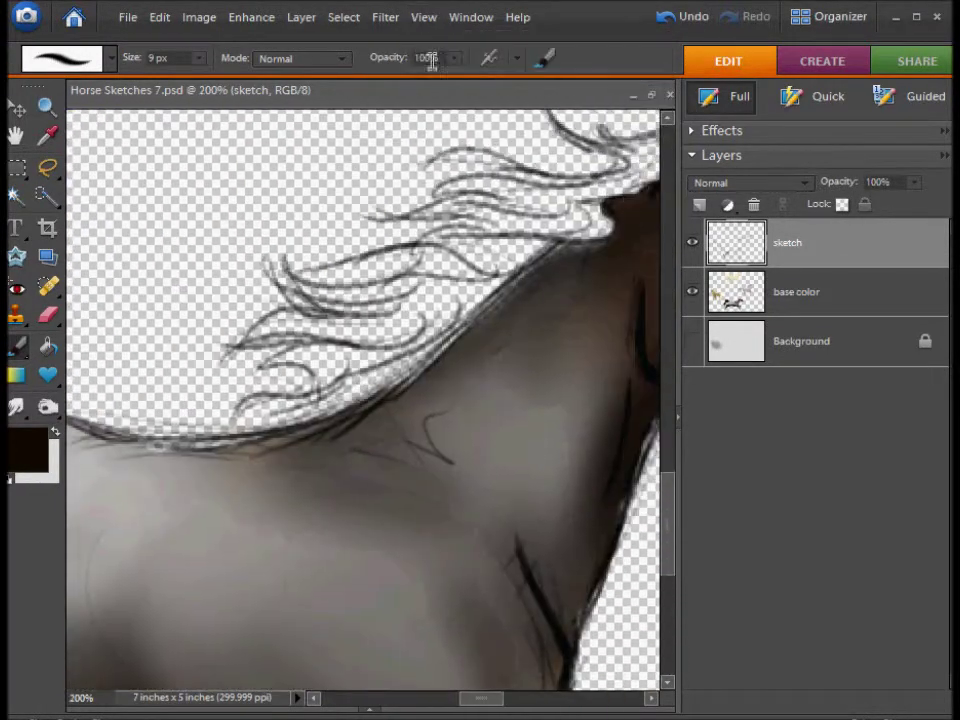
key(ctrl+equal)
mouse_move(362, 352)
mouse_down()
mouse_move(506, 248)
mouse_move(400, 230)
mouse_move(388, 281)
mouse_move(456, 306)
mouse_move(340, 360)
mouse_move(400, 165)
mouse_move(347, 364)
mouse_move(454, 246)
mouse_move(367, 321)
mouse_move(527, 218)
mouse_up()
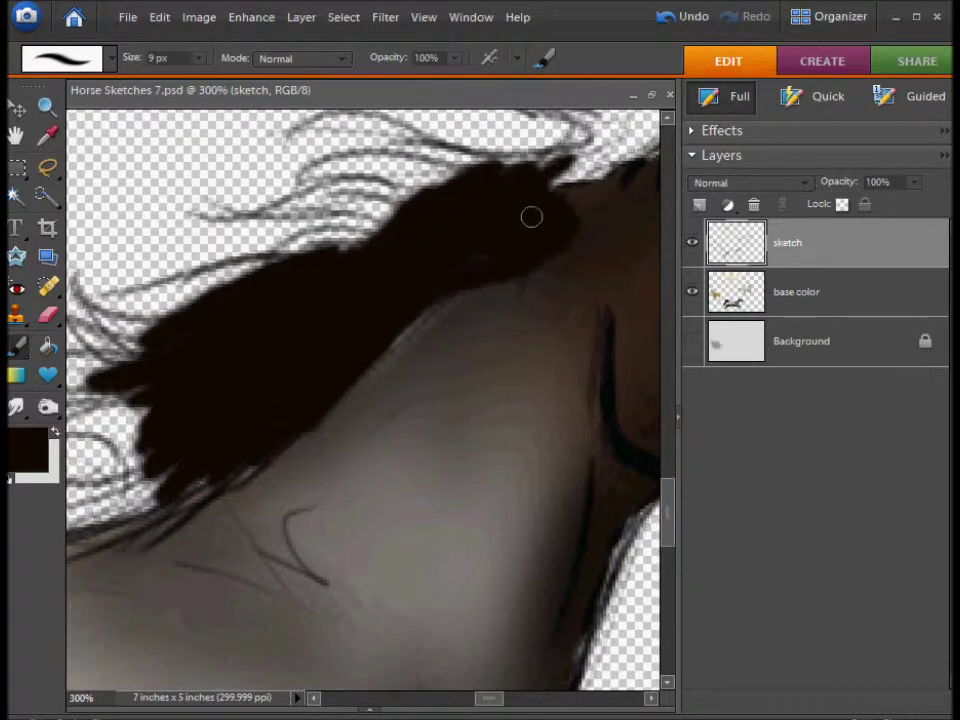
mouse_move(432, 311)
mouse_down()
mouse_move(467, 206)
mouse_move(475, 277)
mouse_up()
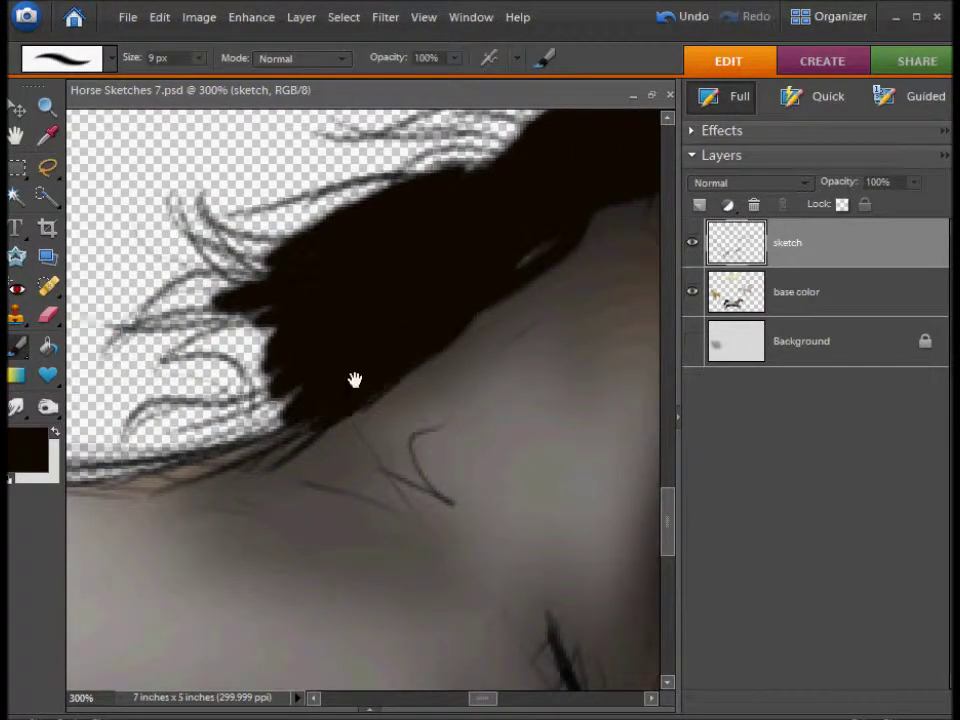
drag(327, 375, 447, 362)
drag(400, 390, 240, 420)
drag(457, 384, 287, 449)
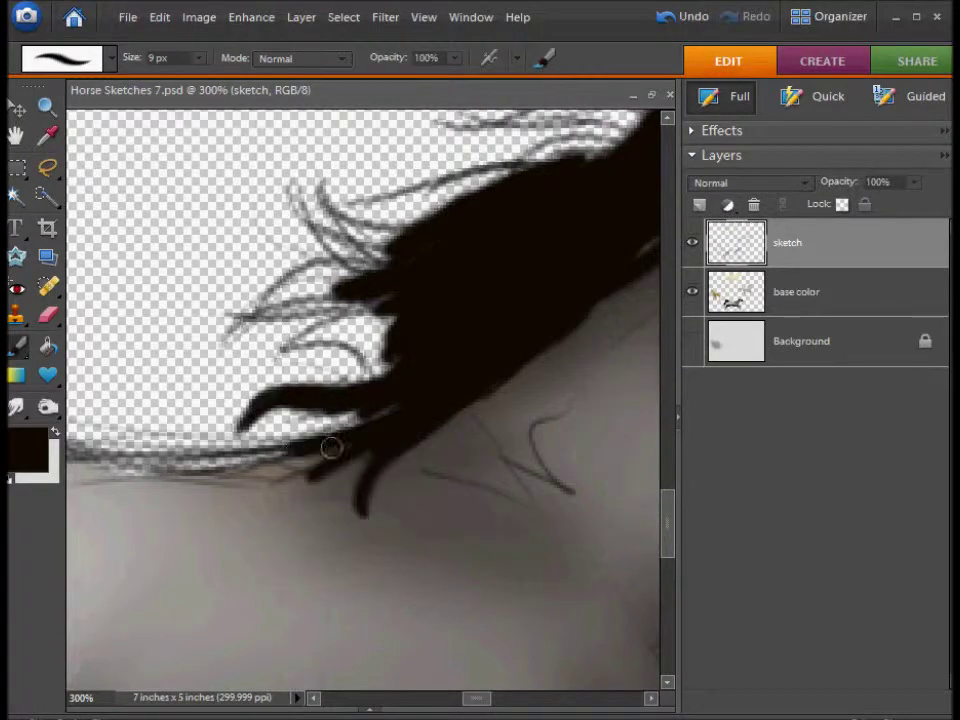
Add more dark strokes to the mane, thickening its left tip and another lock.
drag(389, 405, 401, 435)
drag(265, 408, 339, 419)
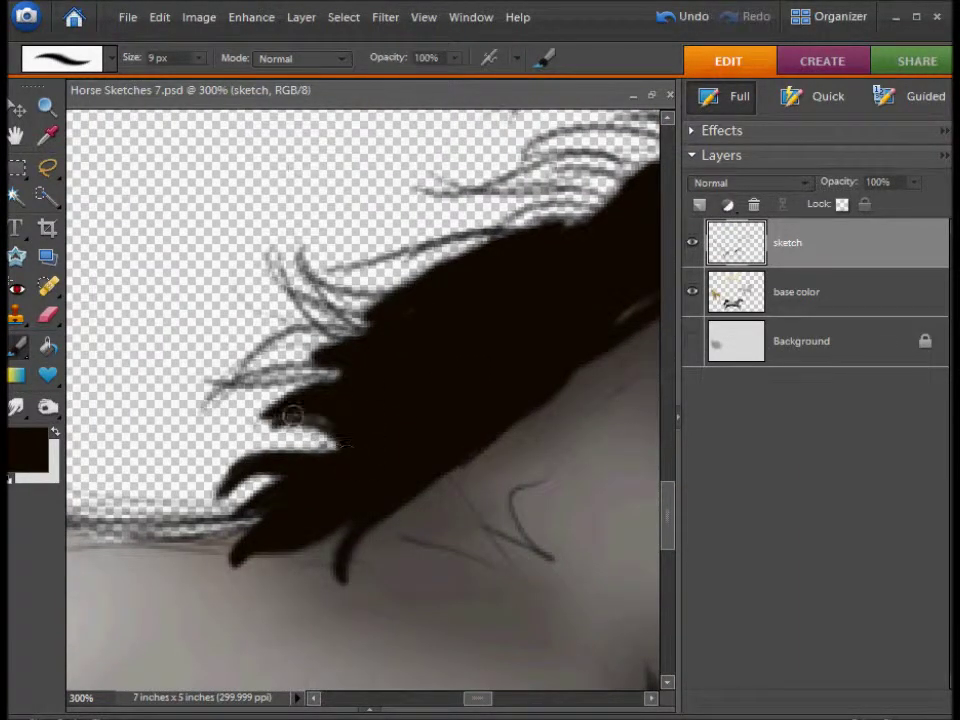
drag(263, 378, 200, 388)
drag(337, 374, 457, 384)
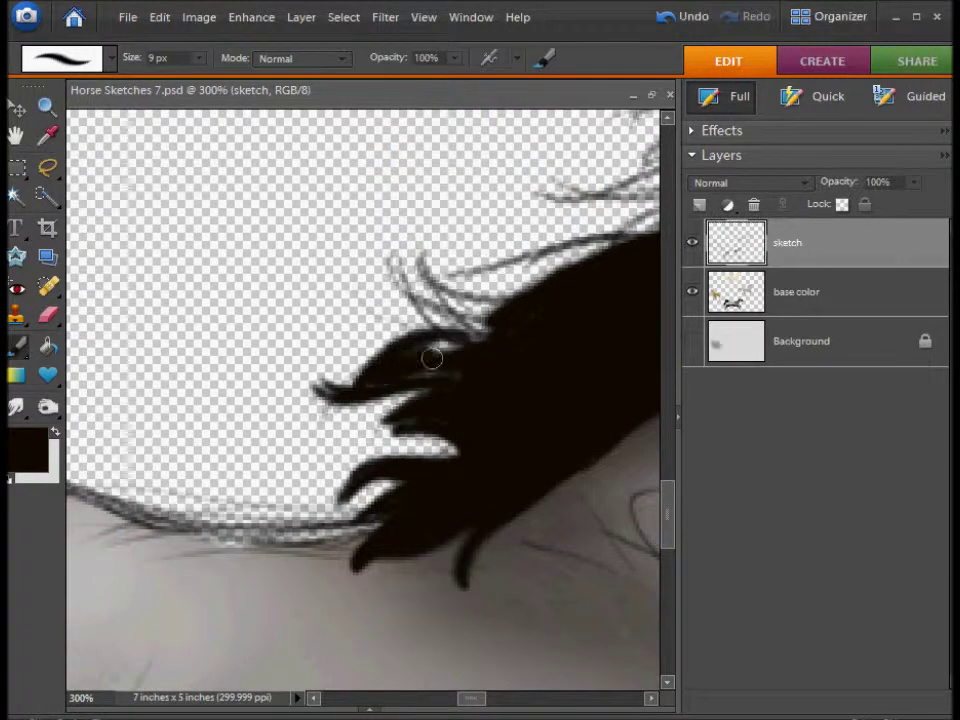
drag(422, 262, 441, 292)
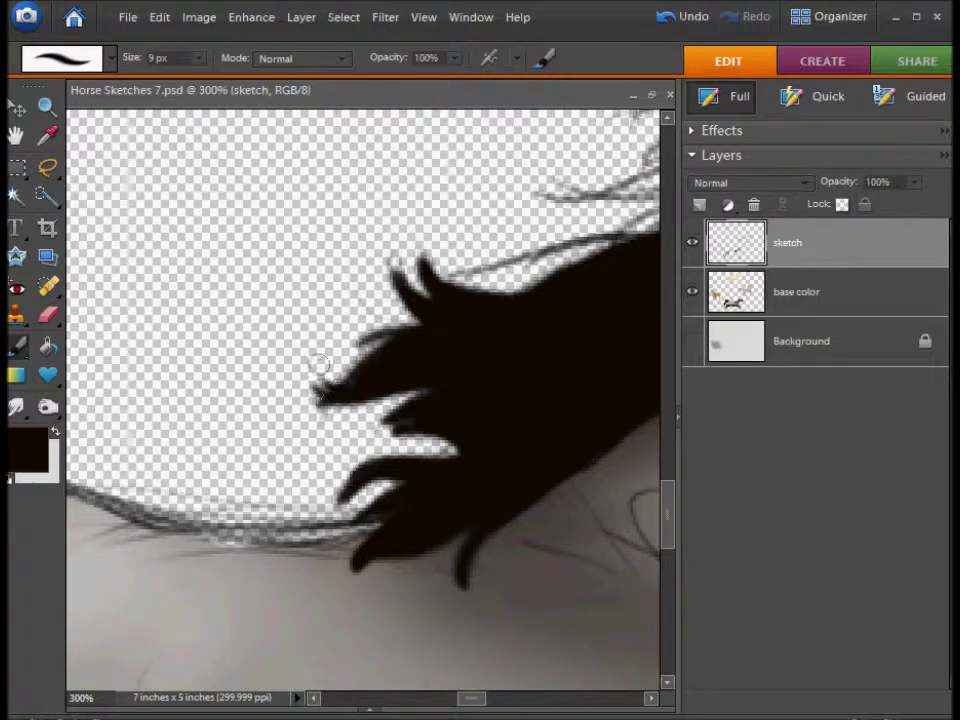
scroll(408, 343, down, 2)
scroll(336, 396, right, 2)
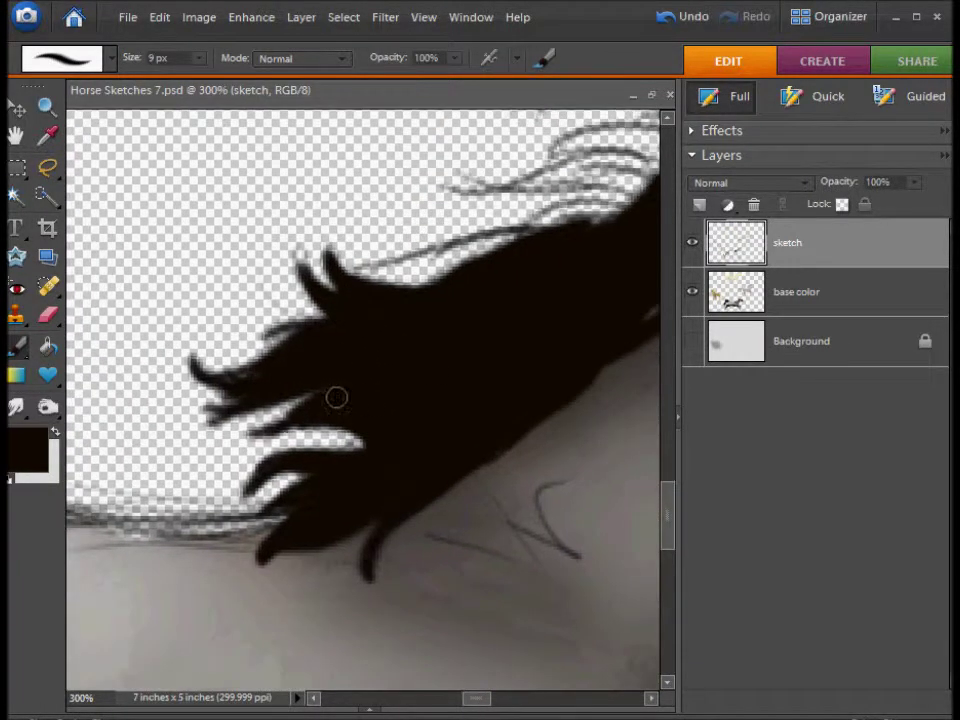
scroll(561, 328, up, 3)
scroll(288, 340, right, 2)
Darken and fill the upper mane strands toward the right.
mouse_move(288, 345)
mouse_down()
mouse_move(415, 338)
mouse_move(341, 453)
mouse_up()
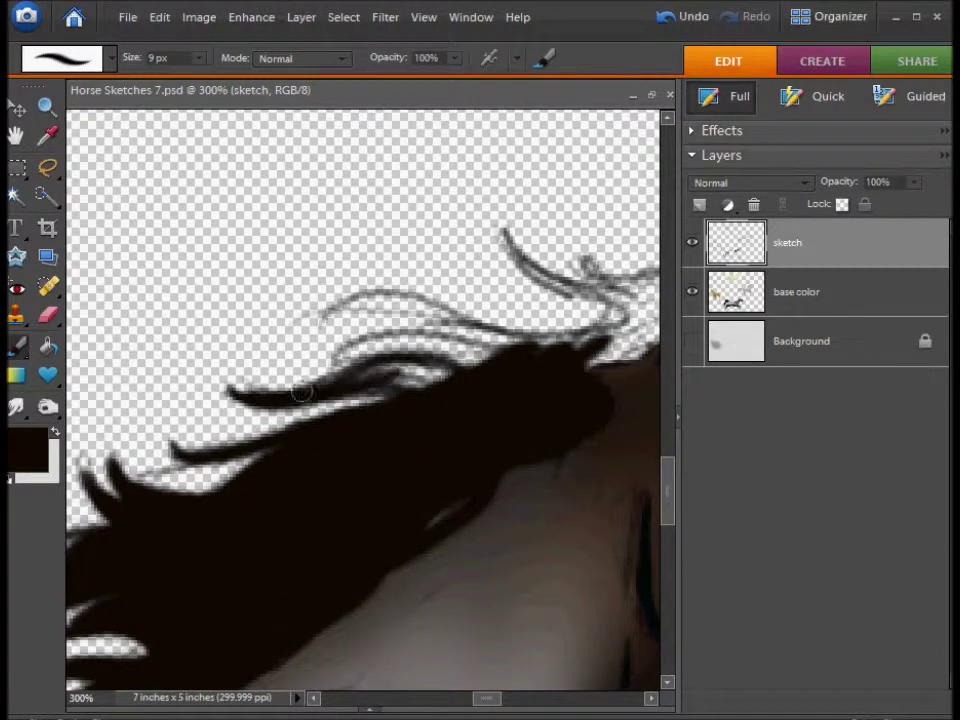
mouse_move(325, 300)
mouse_down()
mouse_move(381, 347)
mouse_move(430, 315)
mouse_up()
scroll(400, 330, up, 2)
mouse_move(330, 375)
mouse_down()
mouse_move(436, 383)
mouse_move(333, 347)
mouse_up()
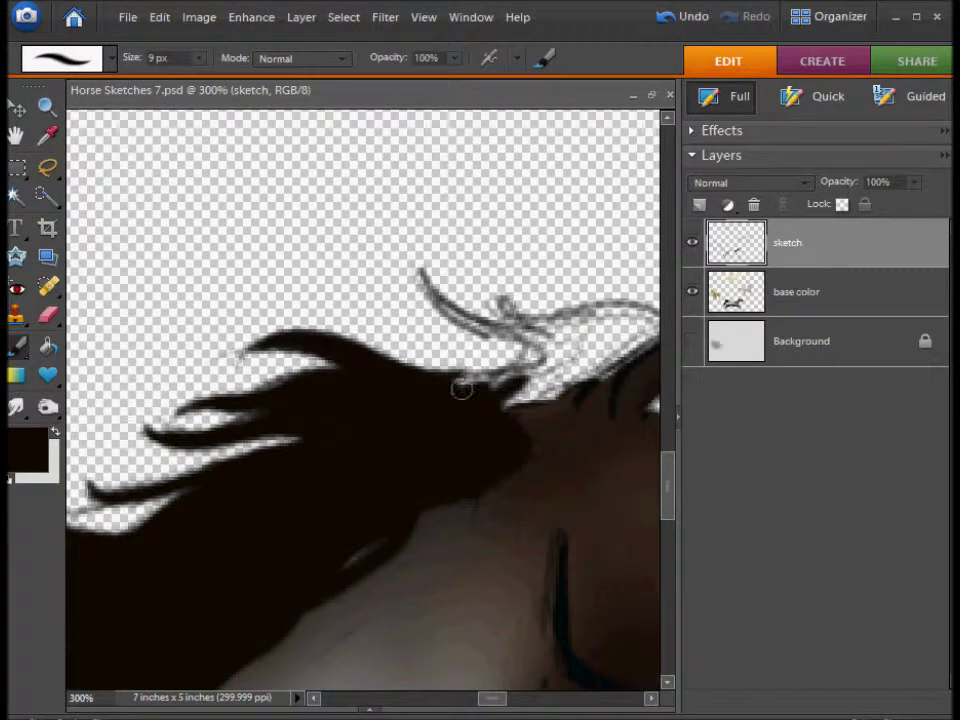
scroll(300, 390, right, 3)
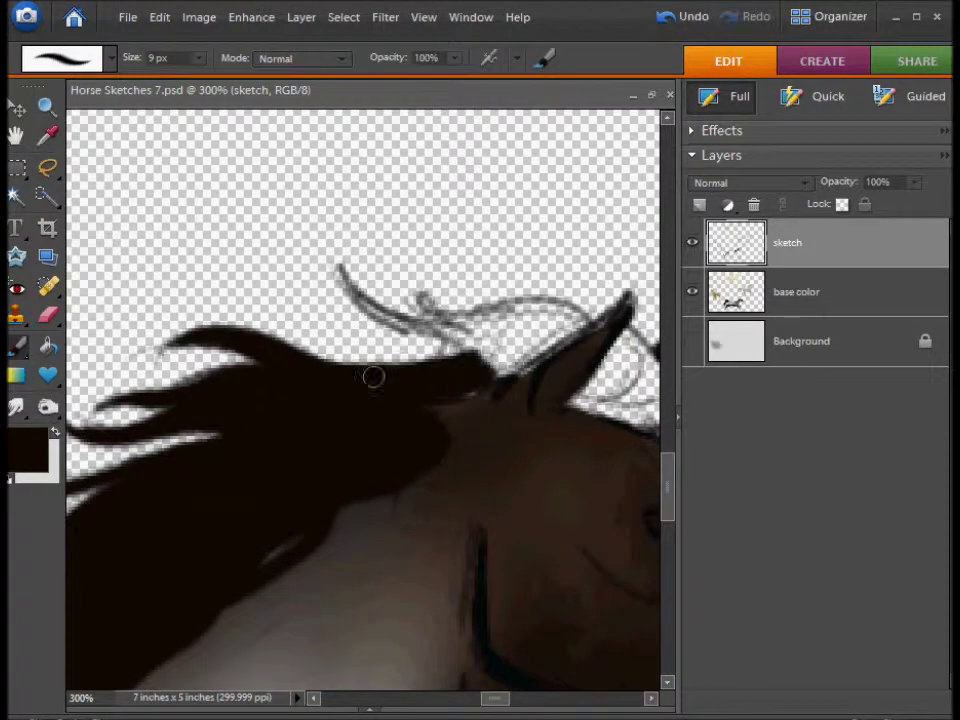
drag(340, 268, 495, 371)
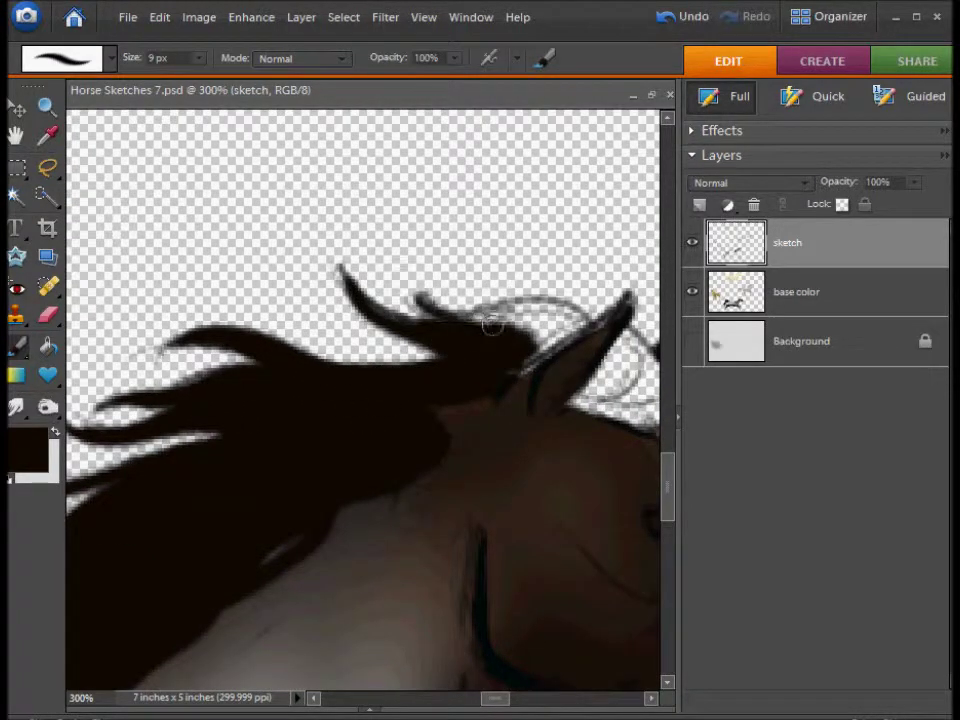
scroll(422, 310, left, 3)
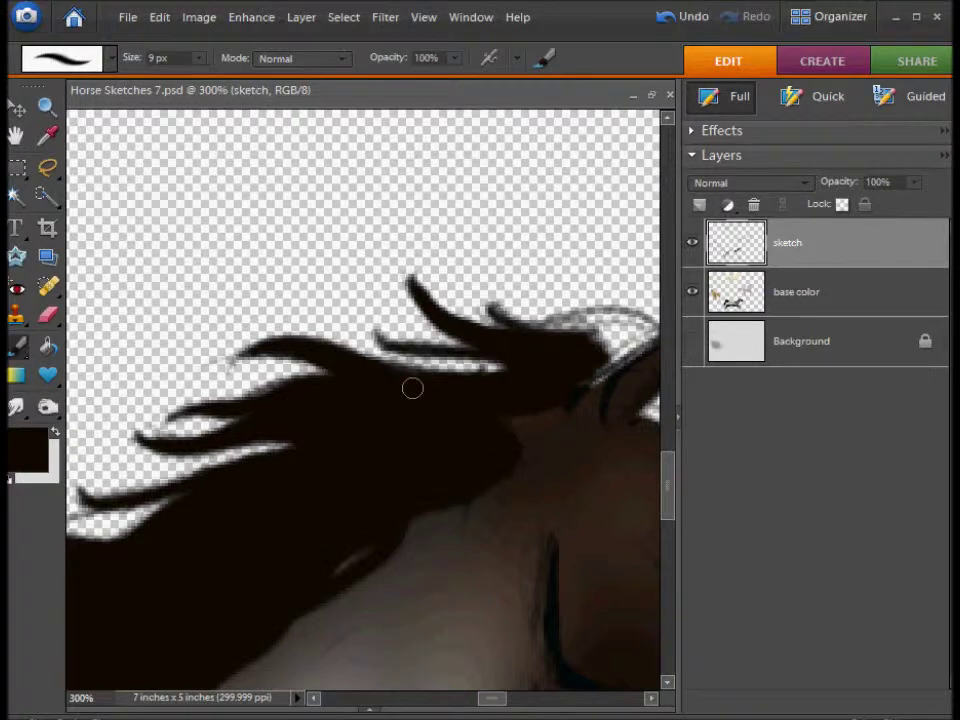
scroll(504, 360, right, 3)
scroll(507, 340, right, 2)
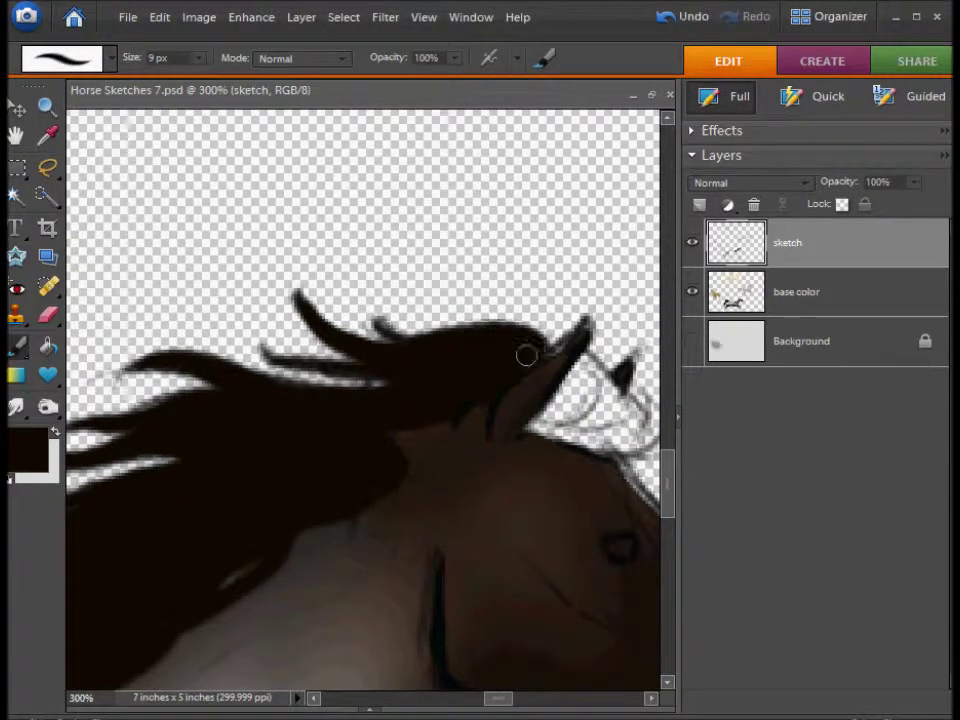
Fill the gap between the ears and add top strands, undoing the last stroke.
drag(525, 354, 410, 329)
mouse_move(432, 394)
mouse_down()
mouse_move(476, 352)
mouse_move(471, 336)
mouse_up()
mouse_move(405, 283)
mouse_down()
mouse_move(450, 300)
mouse_move(452, 320)
mouse_move(510, 381)
mouse_move(497, 418)
mouse_move(449, 374)
mouse_up()
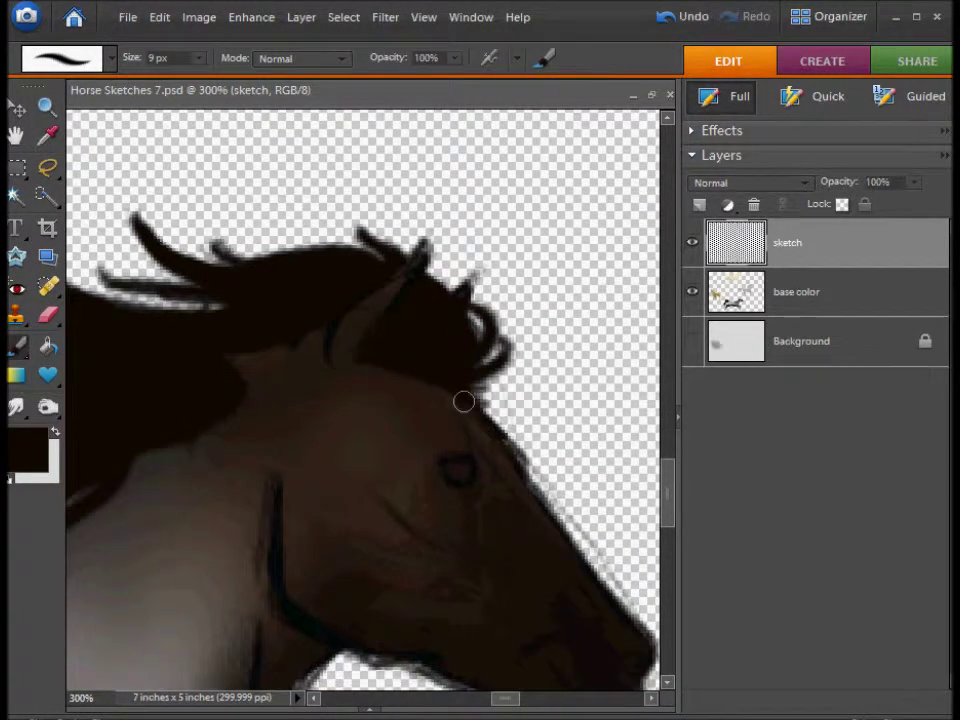
drag(497, 429, 505, 349)
key(ctrl+z)
Return to the Brush, pan around the neck, and view at Actual Pixels (100%).
key(i)
key(b)
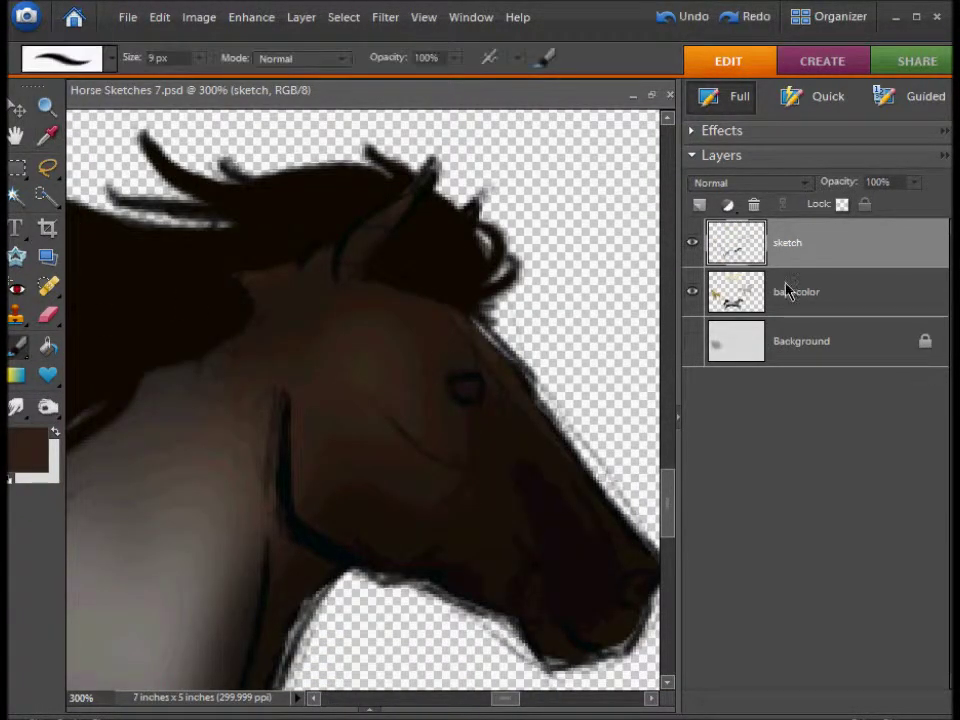
drag(448, 377, 628, 377)
drag(446, 422, 556, 387)
mouse_move(536, 276)
mouse_down()
mouse_move(523, 364)
mouse_move(521, 92)
mouse_up()
click(423, 17)
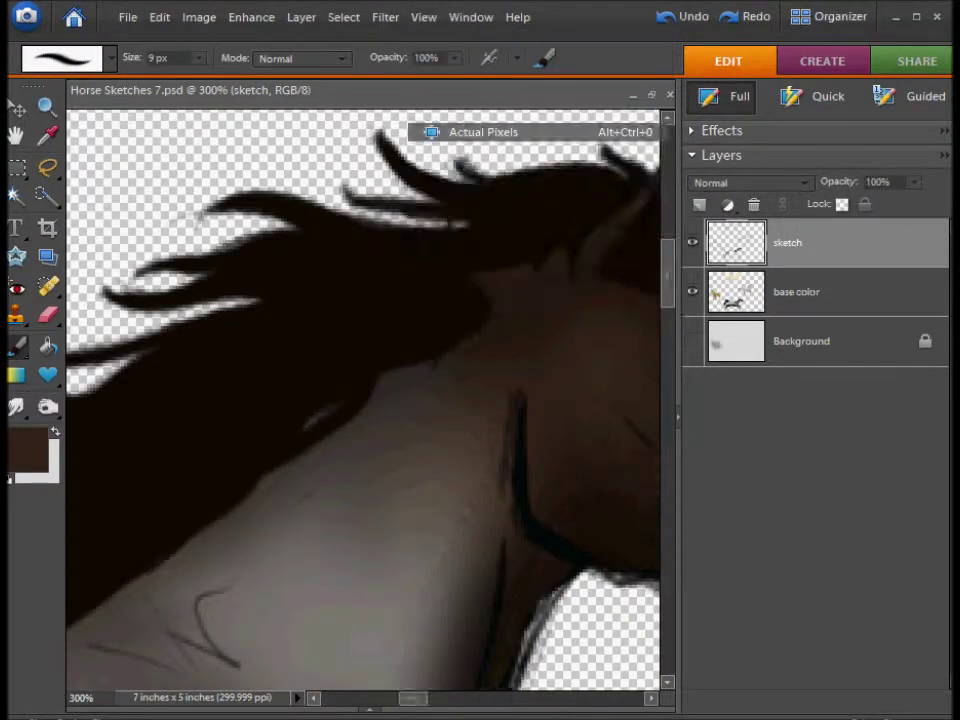
click(470, 131)
Handwrite 'oops! wrong layer' with arrows and a sad face beside the horse.
drag(345, 292, 343, 296)
mouse_move(370, 312)
mouse_down()
mouse_move(395, 285)
mouse_move(405, 292)
mouse_up()
mouse_move(448, 222)
mouse_down()
mouse_move(449, 245)
mouse_move(520, 272)
mouse_up()
mouse_move(482, 240)
mouse_down()
mouse_move(645, 228)
mouse_move(620, 248)
mouse_up()
mouse_move(482, 168)
mouse_down()
mouse_move(522, 190)
mouse_move(585, 192)
mouse_up()
drag(532, 198, 576, 222)
drag(572, 205, 644, 190)
click(621, 158)
click(632, 154)
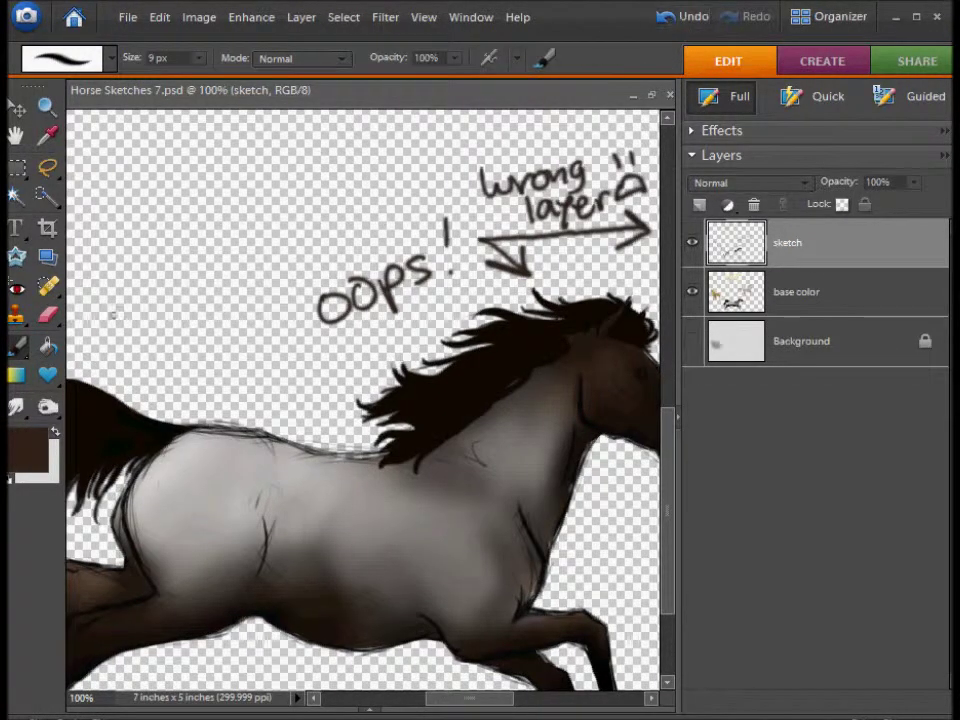
Erase the whole note with a 19 px Eraser and hide the side panels.
key(e)
right_click(265, 220)
double_click(386, 304)
drag(320, 310, 402, 261)
mouse_move(445, 225)
mouse_down()
mouse_move(527, 267)
mouse_move(500, 180)
mouse_move(610, 215)
mouse_up()
drag(615, 160, 628, 178)
mouse_move(511, 350)
mouse_down()
mouse_move(551, 260)
mouse_move(432, 343)
mouse_move(556, 316)
mouse_up()
click(678, 419)
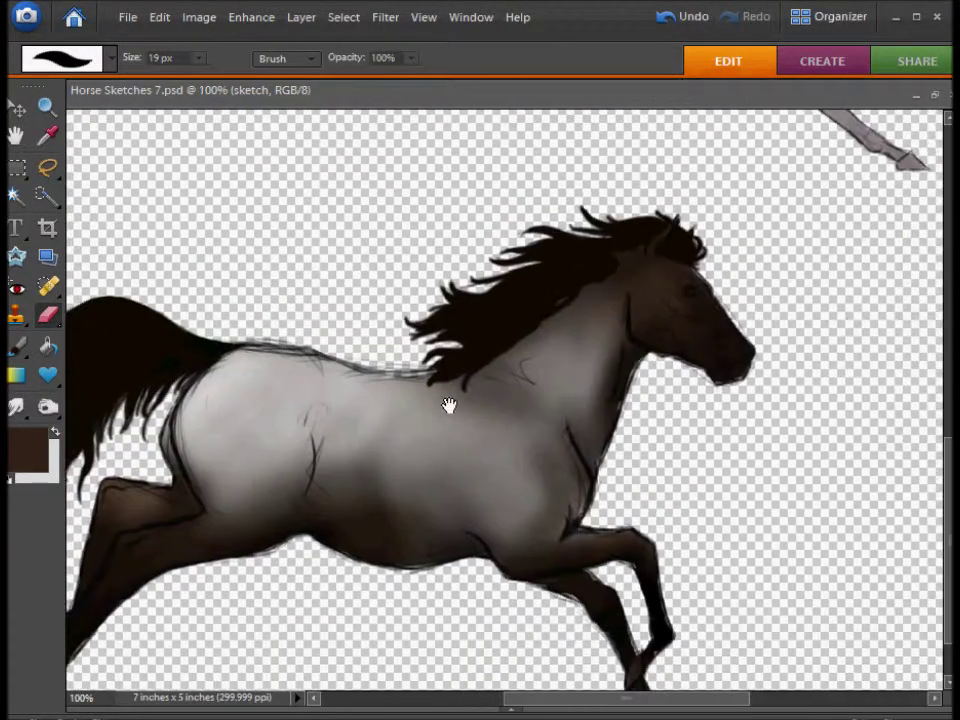
Reopen the Layers panel, make the base color layer active, and sample the body's lighter brown.
key(o)
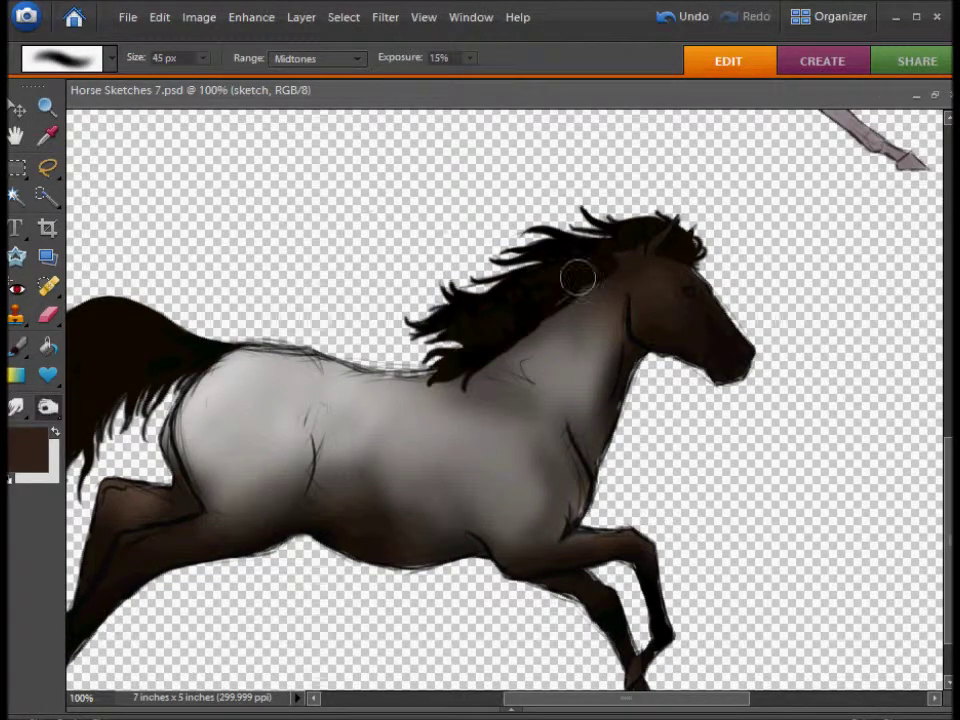
click(954, 544)
click(750, 296)
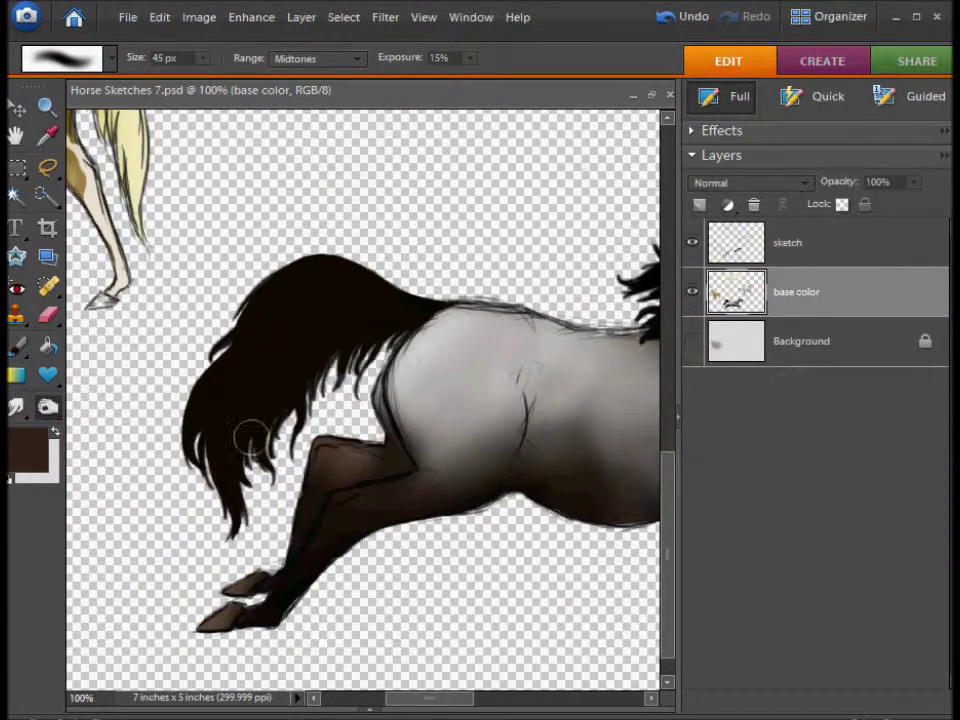
drag(343, 452, 403, 407)
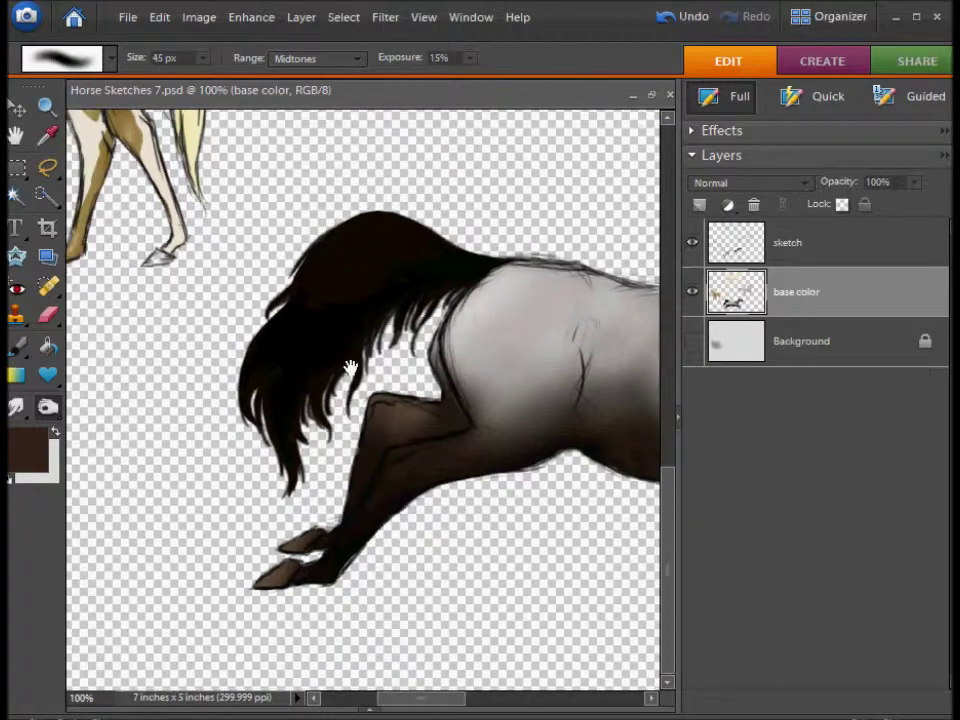
key(alt+bracketright)
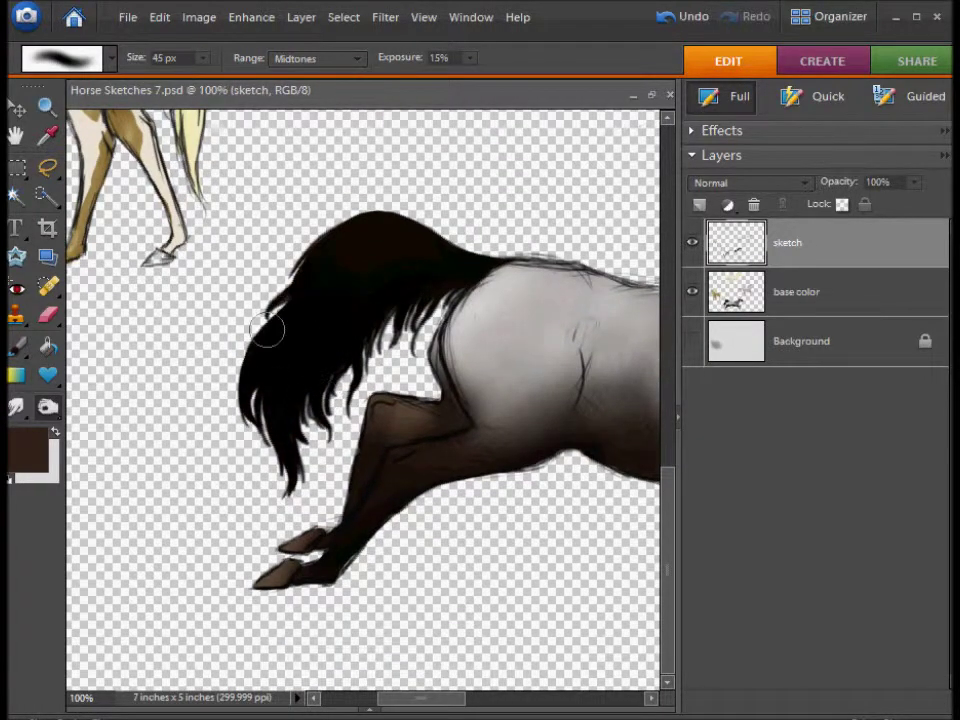
drag(532, 481, 374, 481)
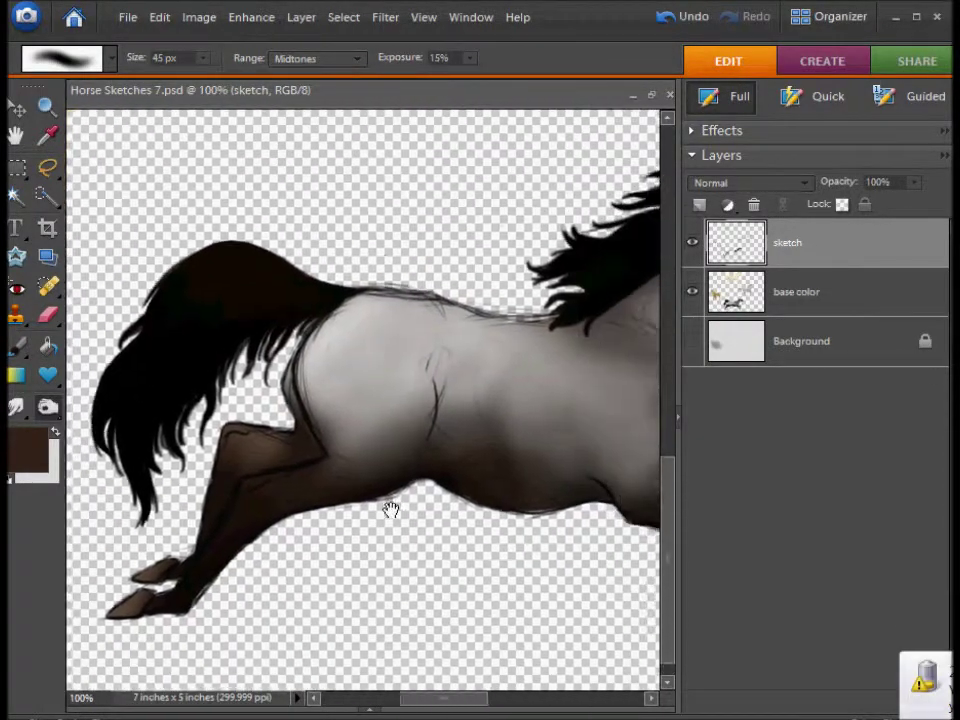
key(alt+bracketleft)
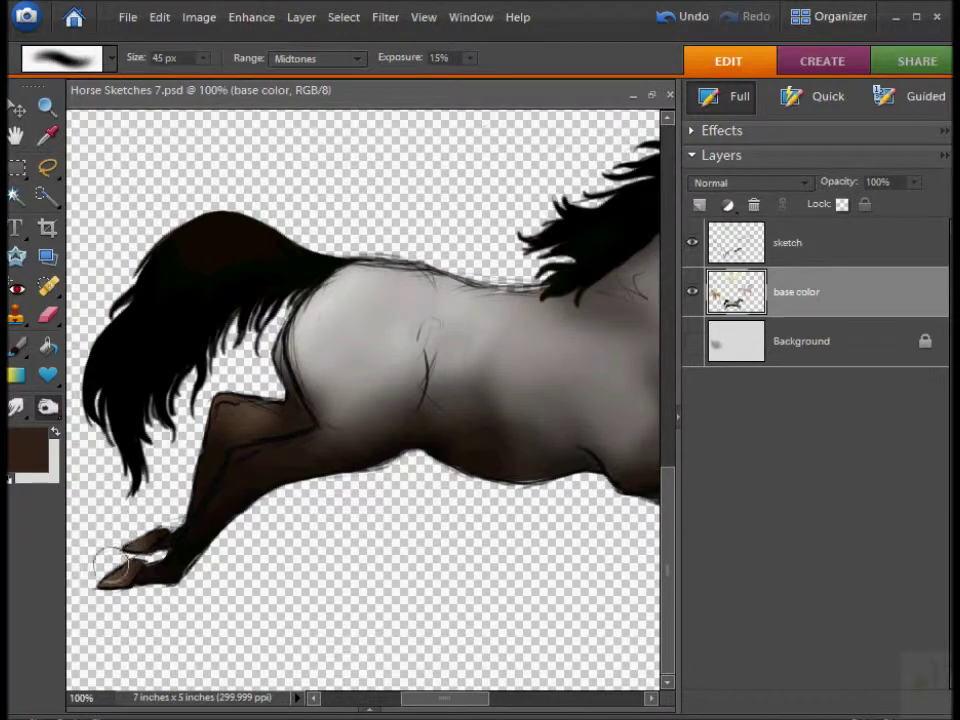
drag(394, 432, 474, 432)
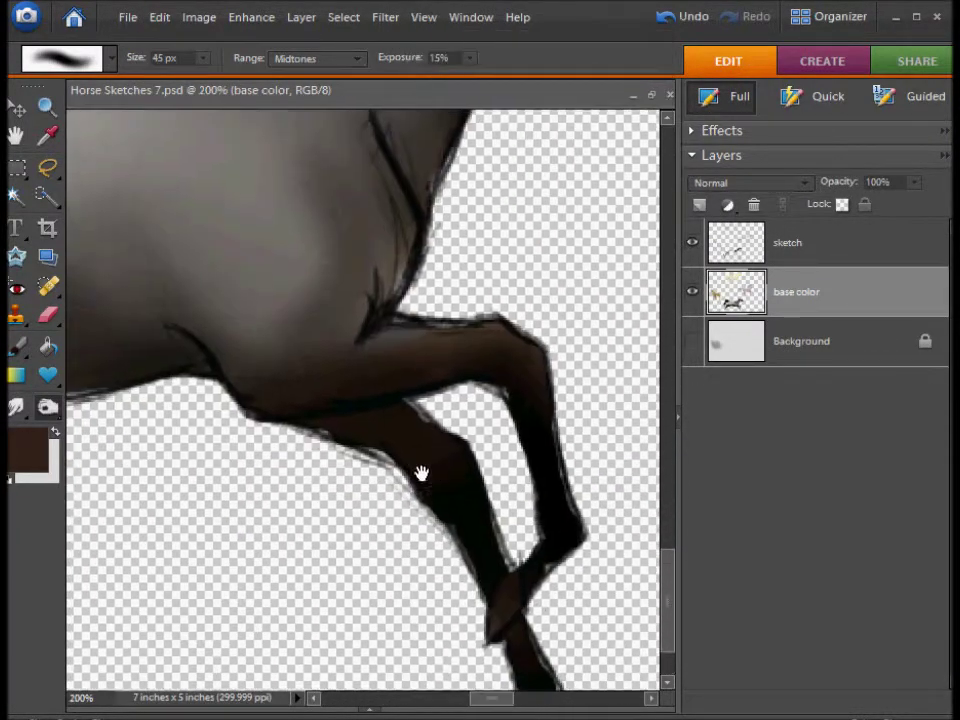
key(i)
click(390, 332)
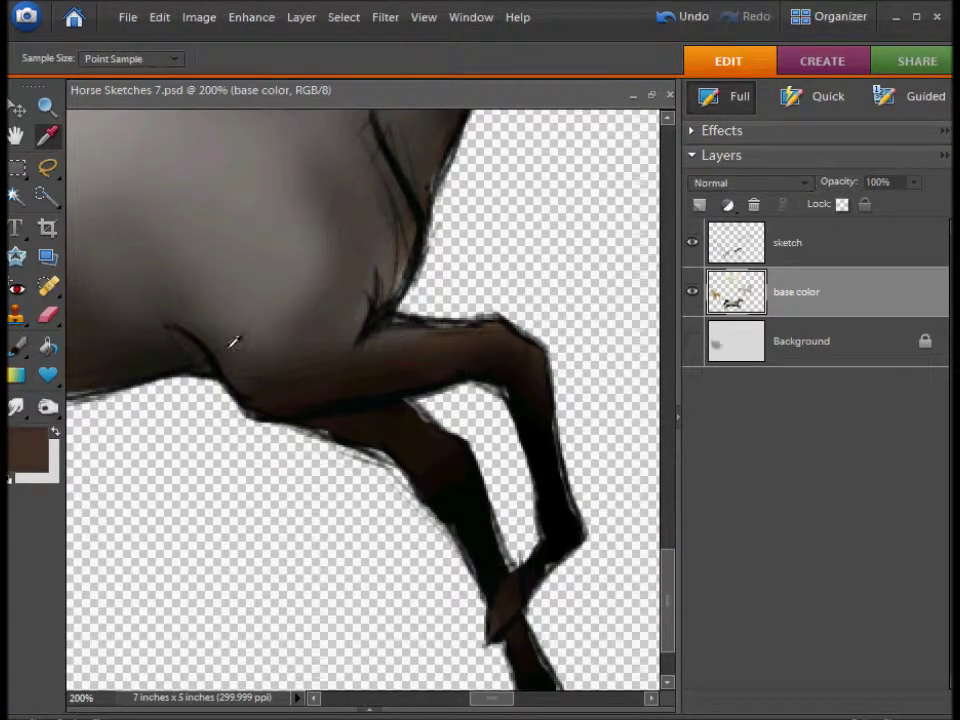
Reset the colour to black and darken the front leg's edges near the hock.
key(b)
drag(479, 332, 524, 282)
alt+click(456, 349)
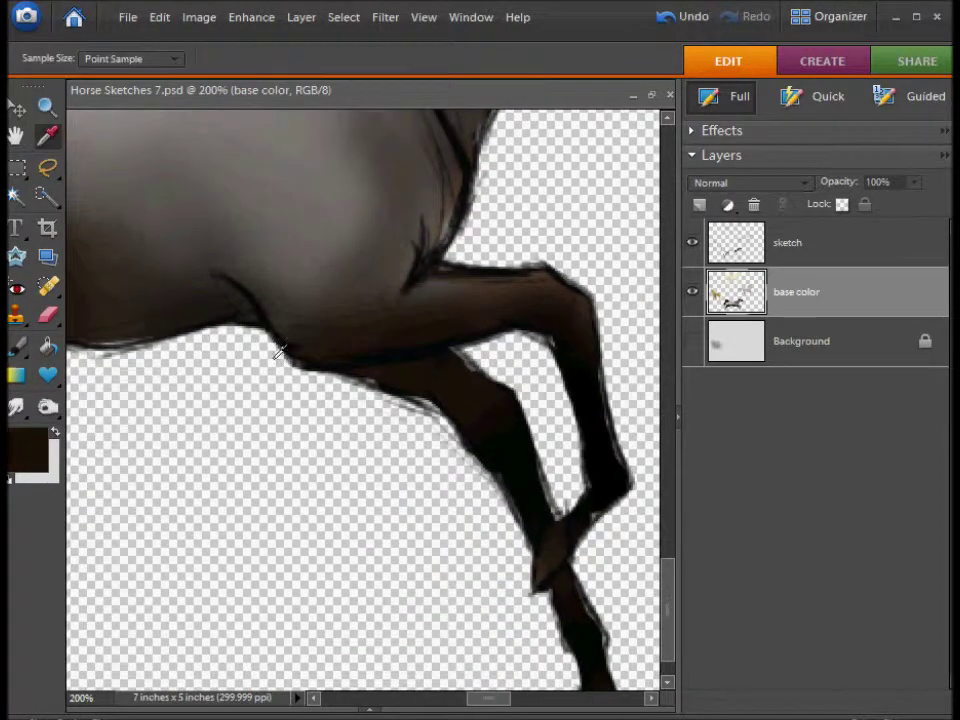
drag(447, 402, 395, 322)
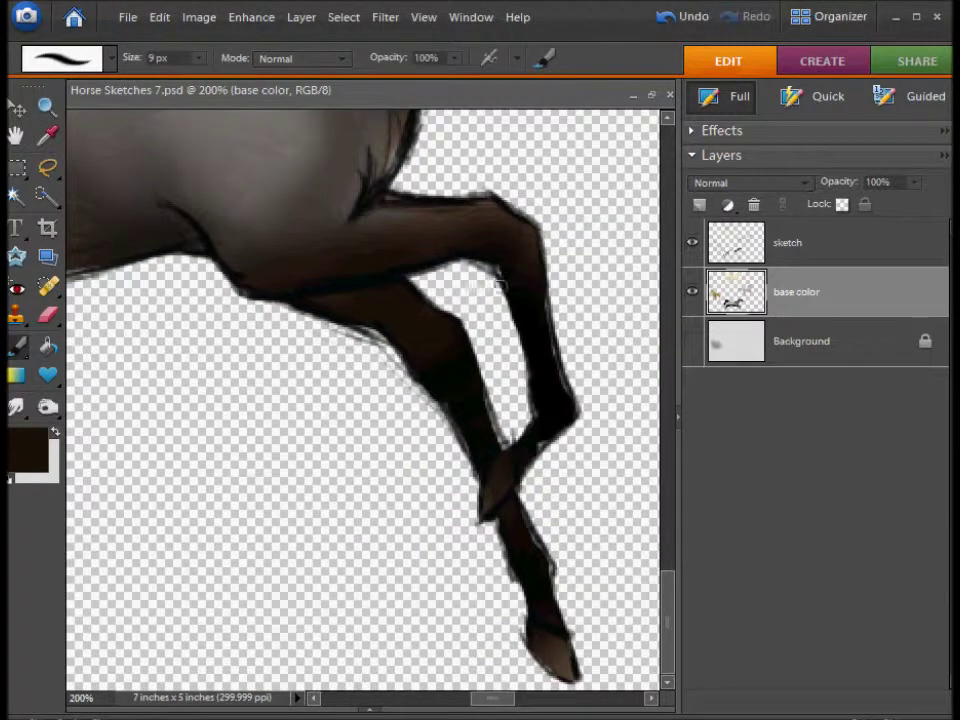
key(d)
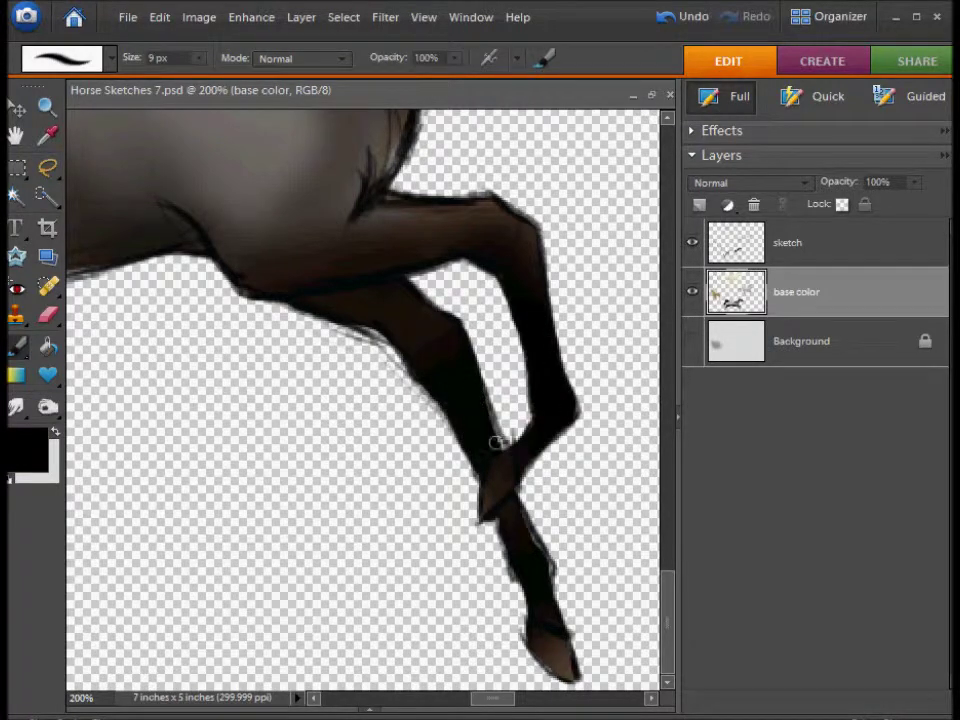
drag(503, 446, 520, 495)
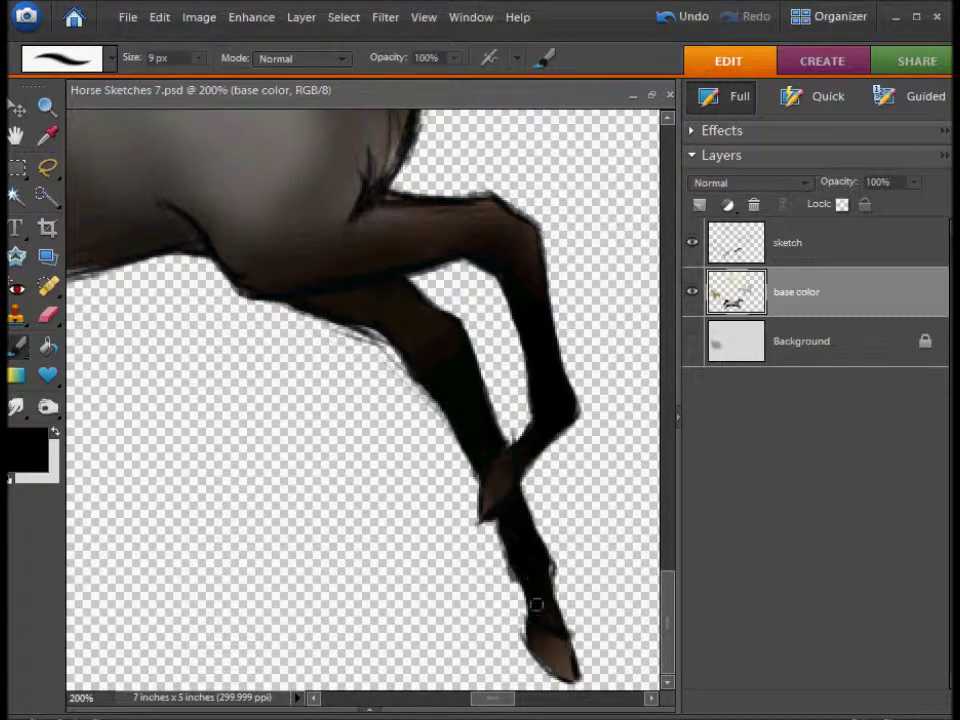
drag(508, 585, 495, 515)
Zoom to the head, show the Background layer, and sample dark brown from the head.
scroll(336, 510, up, 5)
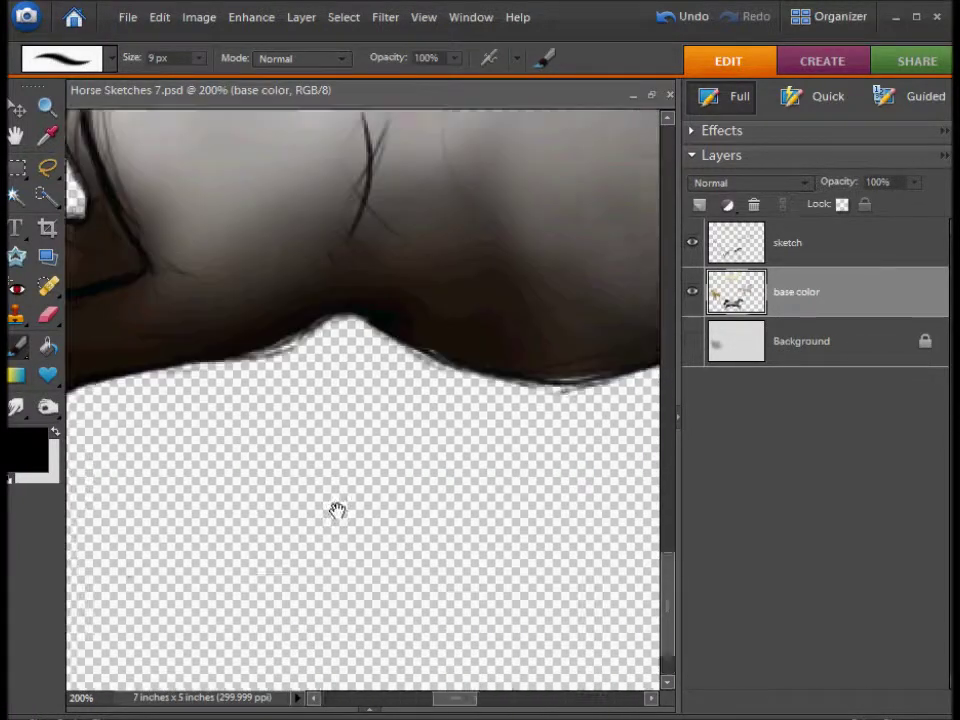
click(424, 17)
click(460, 62)
drag(488, 400, 343, 504)
key(ctrl+plus)
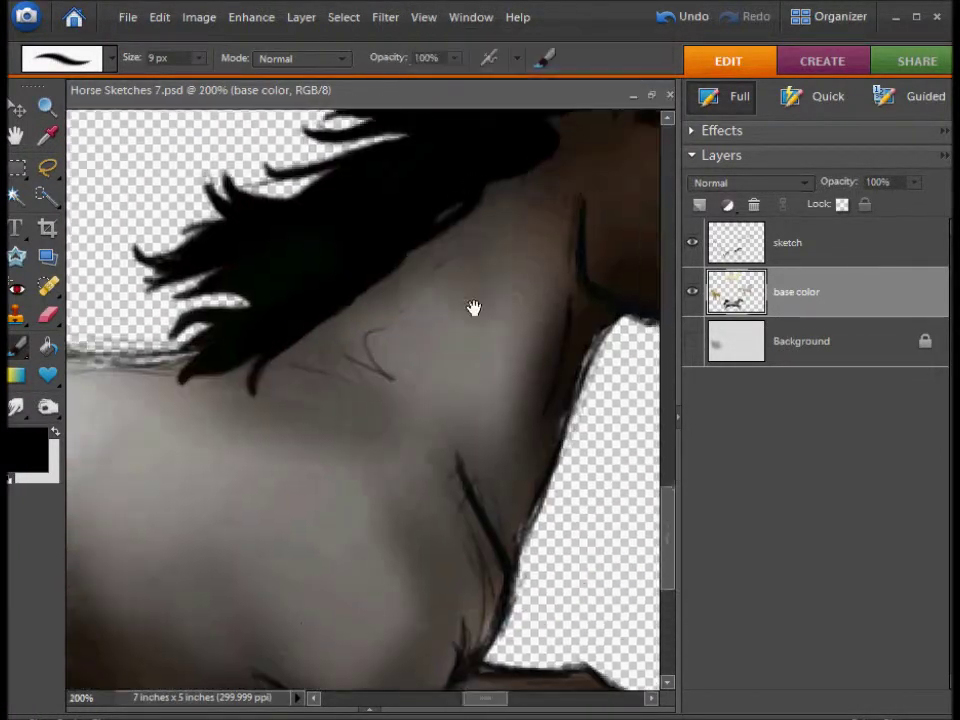
drag(473, 308, 349, 336)
click(693, 341)
alt+click(527, 261)
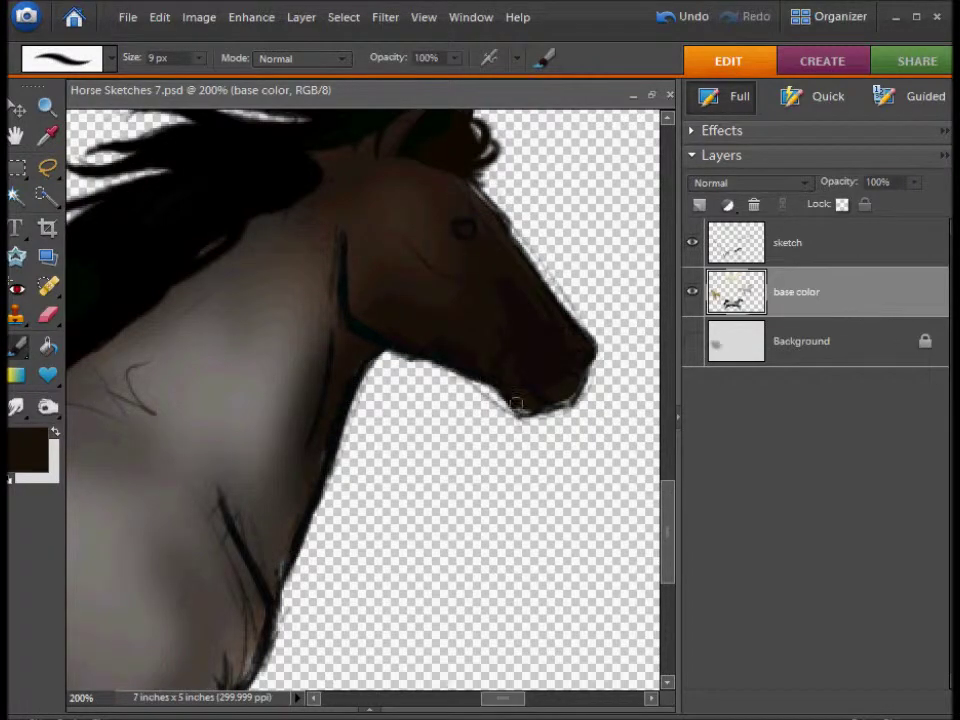
Pan over the front legs, then zoom out to the whole horse and back to the head.
scroll(419, 379, up, 3)
scroll(476, 390, down, 5)
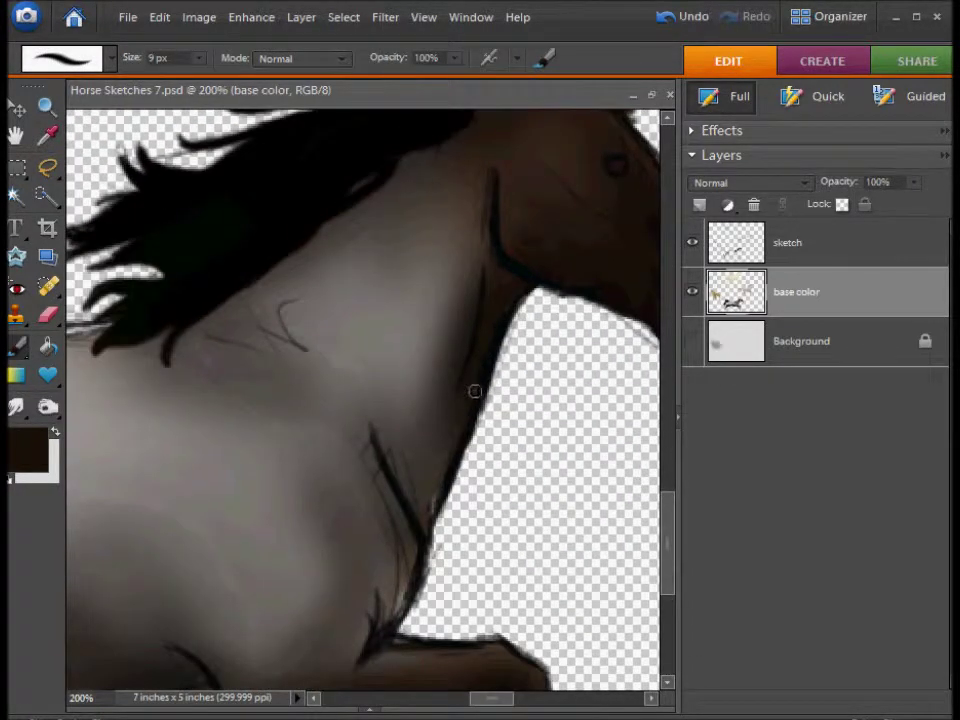
mouse_move(439, 493)
mouse_down()
mouse_move(559, 396)
mouse_move(512, 421)
mouse_up()
scroll(512, 421, up, 1)
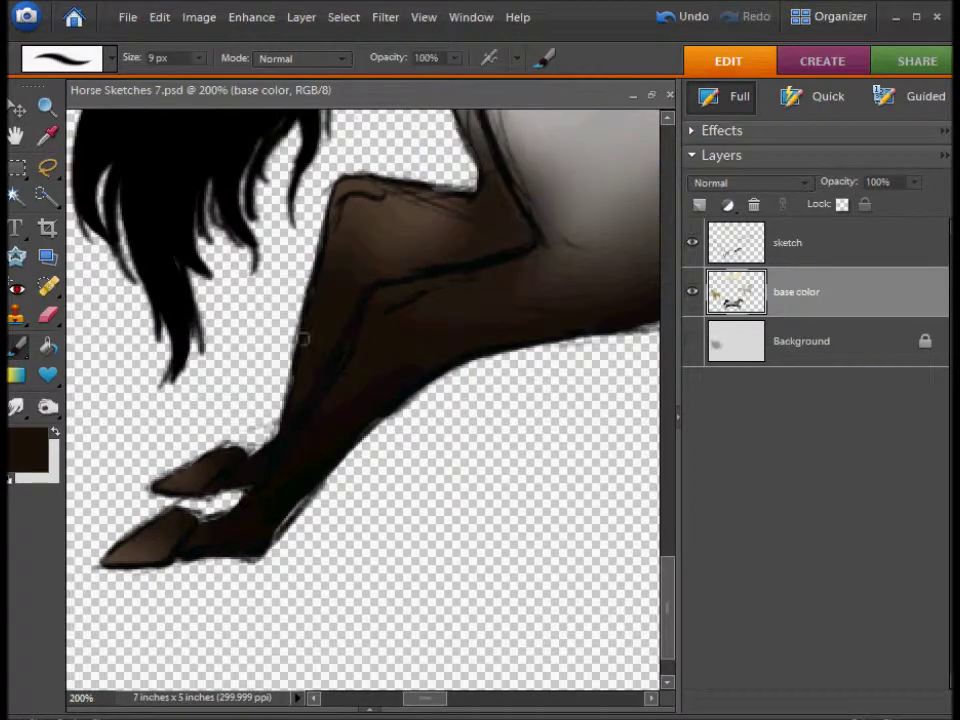
mouse_move(315, 274)
mouse_down()
mouse_move(289, 489)
mouse_move(318, 363)
mouse_up()
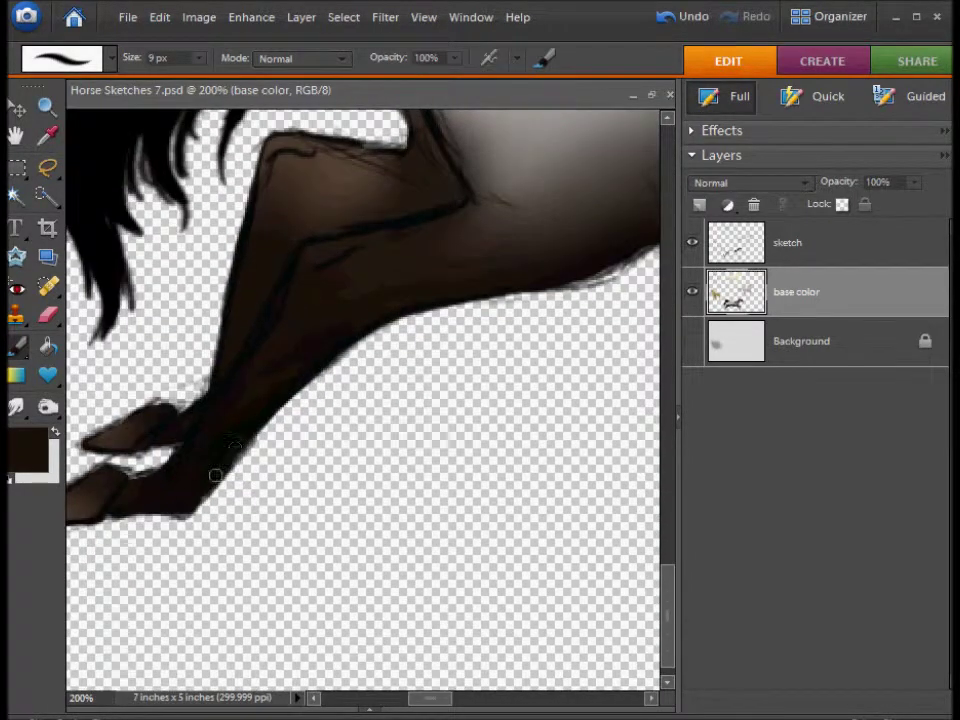
scroll(407, 542, up, 5)
scroll(534, 103, up, 3)
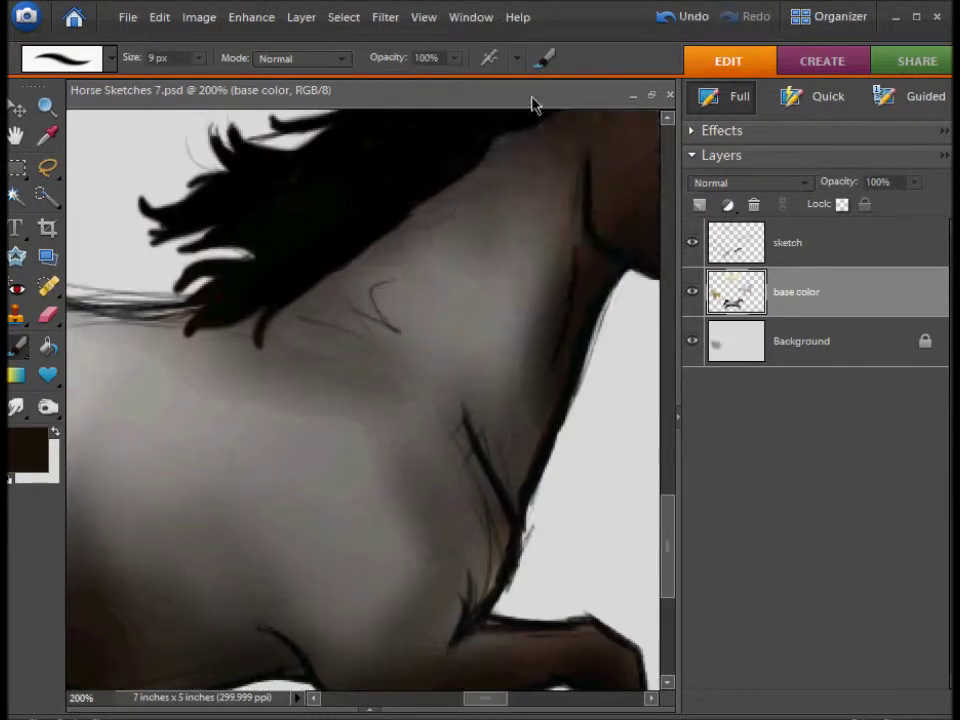
click(424, 17)
click(471, 95)
click(424, 17)
click(471, 76)
scroll(435, 347, up, 3)
Paint a small orange (d79225) highlight in the horse's eye.
click(28, 450)
click(900, 150)
click(28, 450)
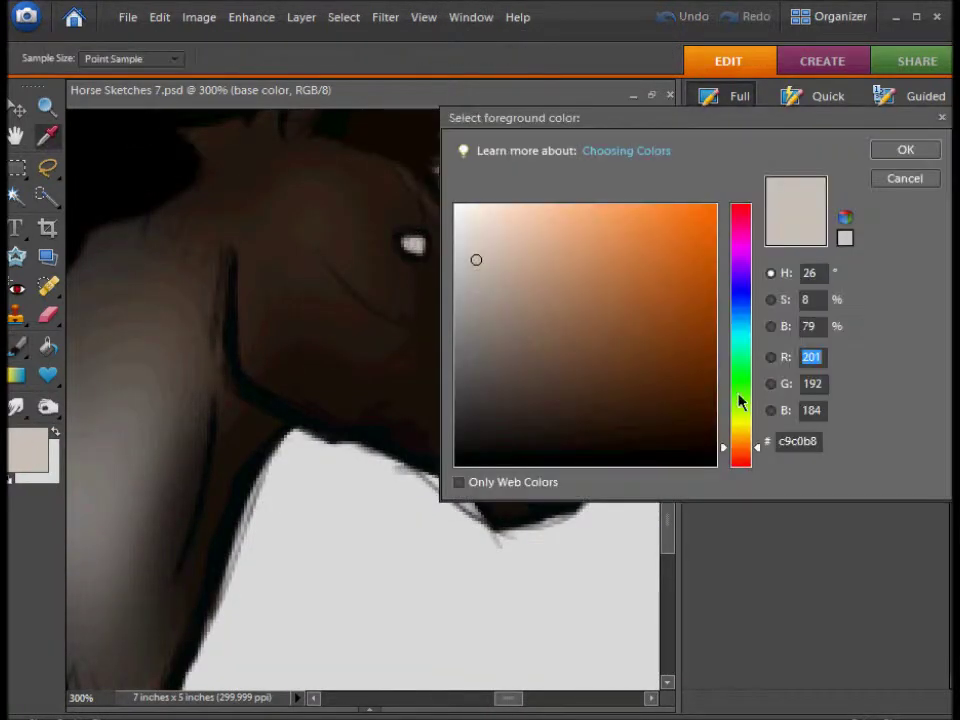
drag(757, 455, 757, 440)
click(671, 246)
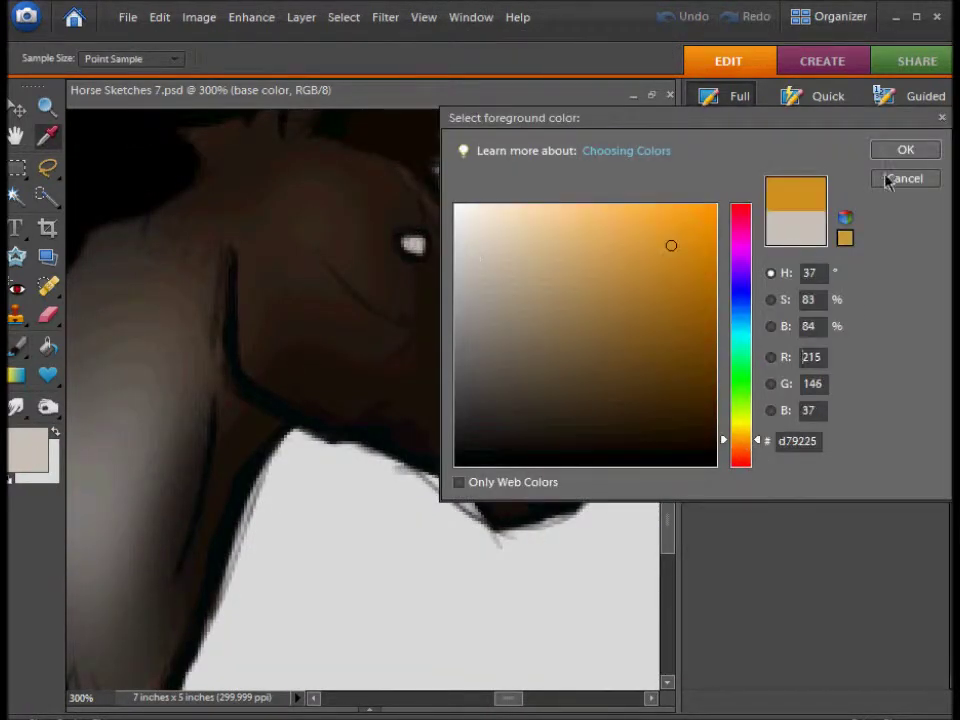
click(905, 149)
drag(405, 243, 418, 247)
Darken the foreground colour toward a deep brown and pan to the horse's head.
click(28, 450)
drag(634, 424, 634, 428)
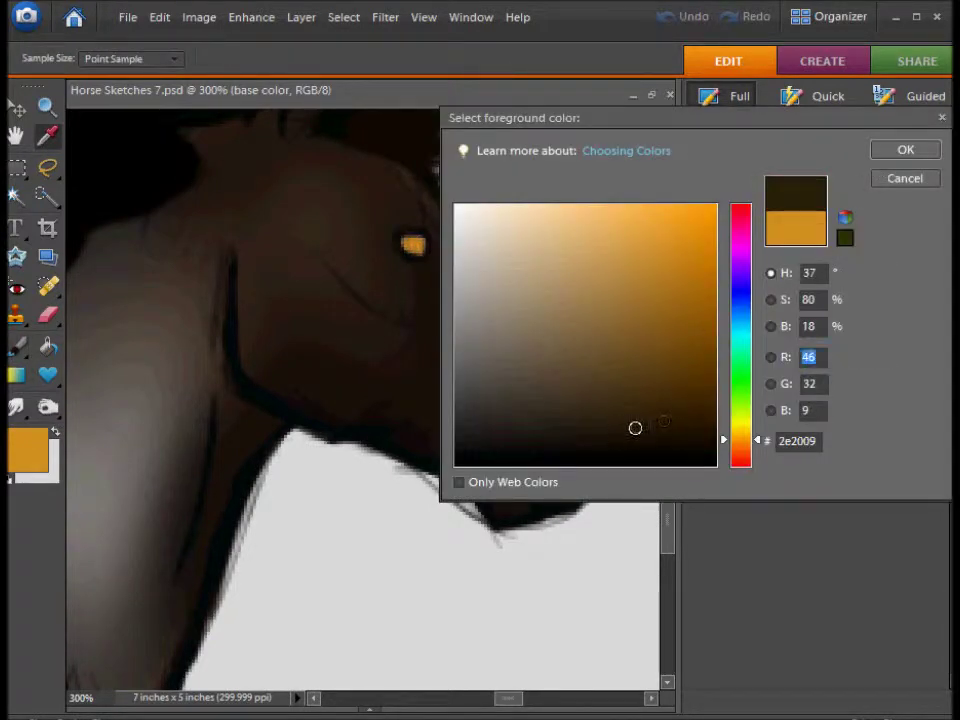
click(905, 149)
click(28, 450)
click(157, 376)
key(Return)
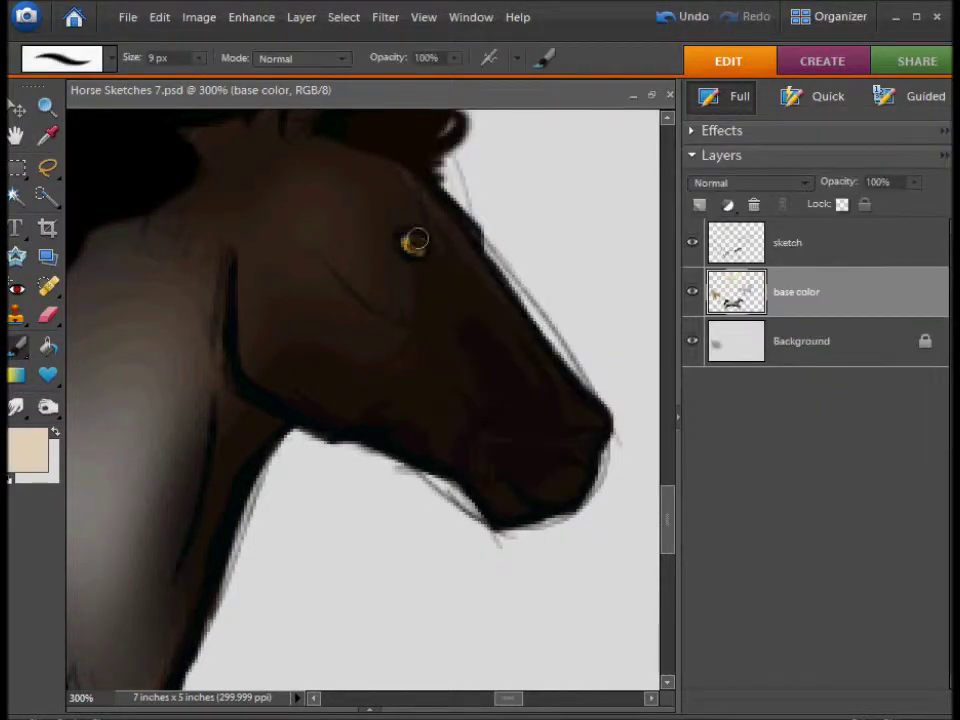
mouse_move(397, 414)
mouse_down()
mouse_move(319, 466)
mouse_move(363, 506)
mouse_up()
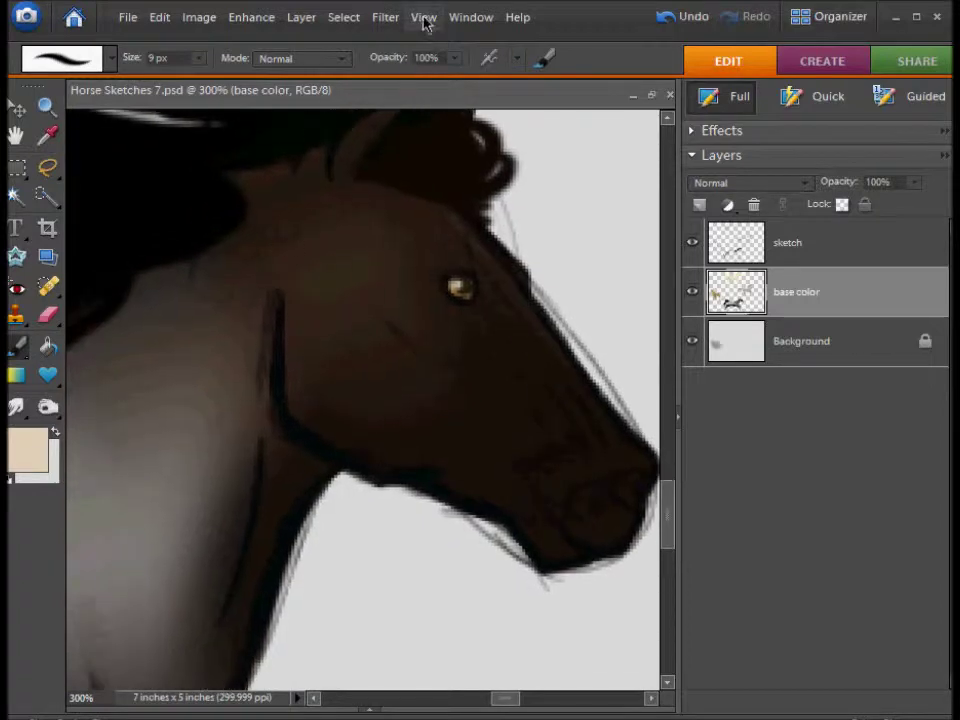
Zoom in on the horse's back and eyedrop its dark brown as the paint colour.
key(ctrl+alt+0)
scroll(392, 473, left, 5)
click(420, 20)
click(350, 50)
scroll(450, 340, left, 2)
scroll(403, 455, down, 2)
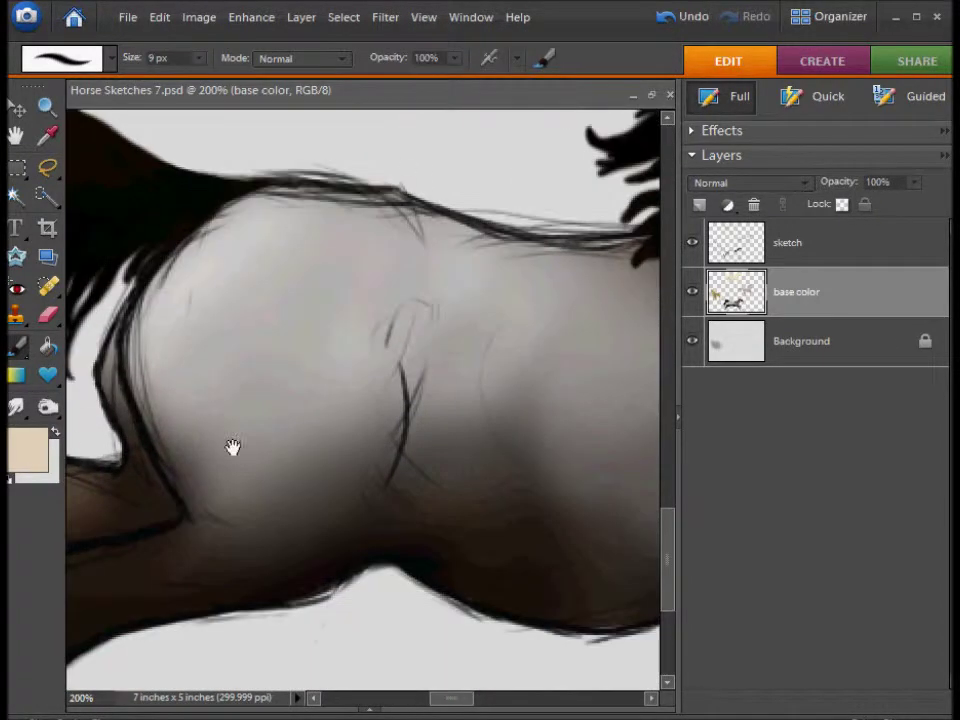
alt+click(144, 602)
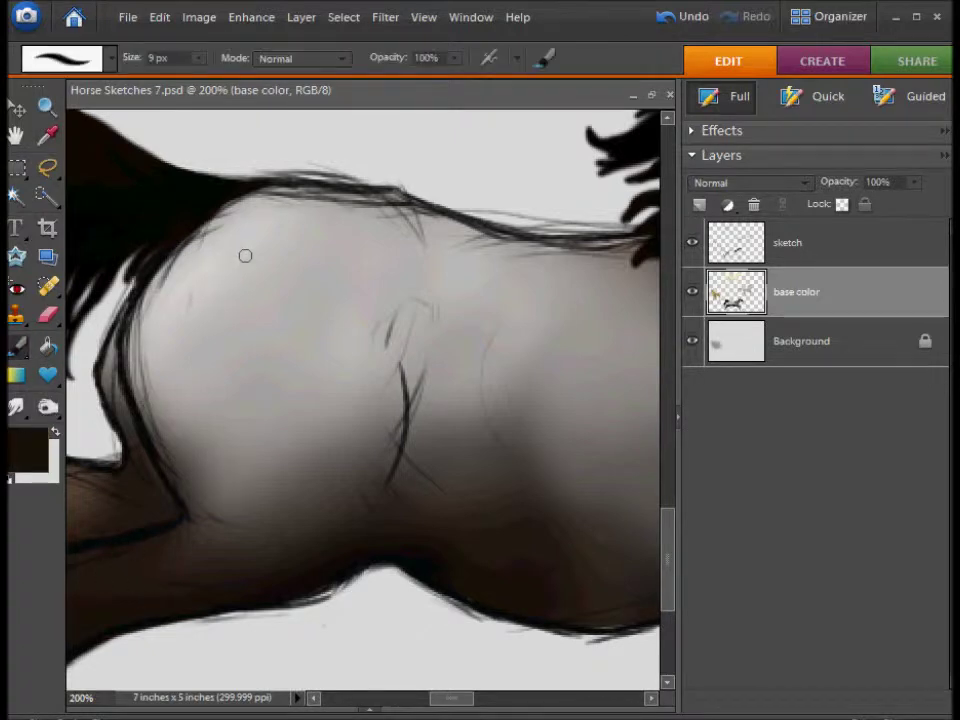
right_click(225, 261)
Dab large dark brown spots across the horse's rump.
key(Escape)
click(227, 265)
mouse_move(231, 266)
mouse_down()
mouse_move(256, 244)
mouse_move(224, 287)
mouse_up()
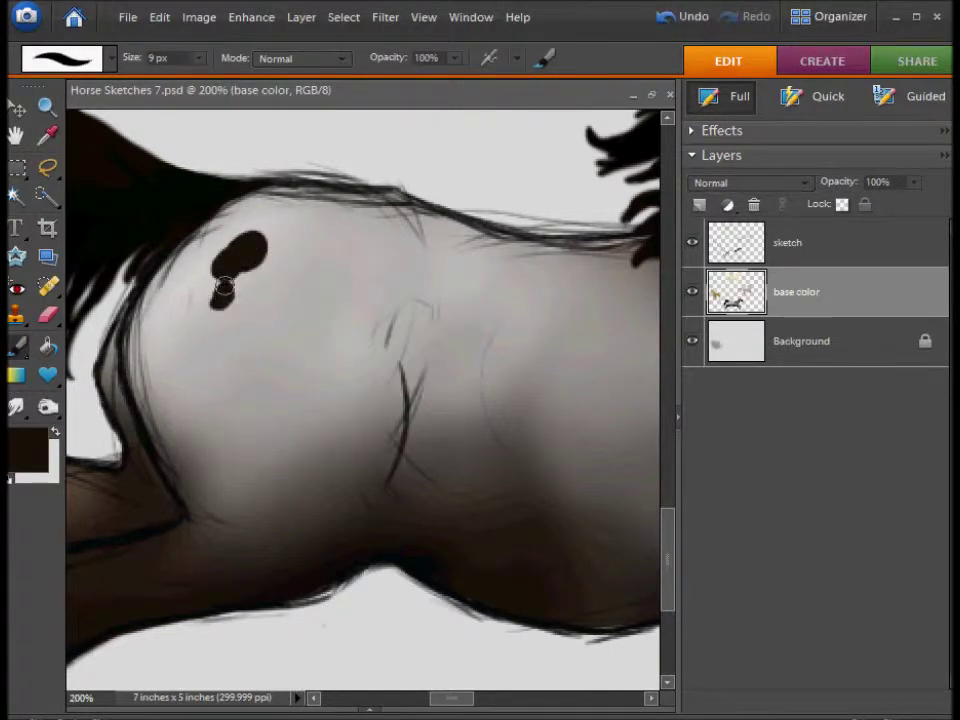
drag(155, 313, 152, 336)
mouse_move(172, 334)
mouse_down()
mouse_move(182, 362)
mouse_move(259, 349)
mouse_move(276, 357)
mouse_up()
click(184, 282)
drag(254, 300, 266, 322)
click(209, 374)
mouse_move(246, 410)
mouse_down()
mouse_move(278, 447)
mouse_move(268, 453)
mouse_move(315, 429)
mouse_up()
Add more dark spots on the upper and rear rump and a small dot on the back.
drag(306, 281, 320, 288)
click(246, 216)
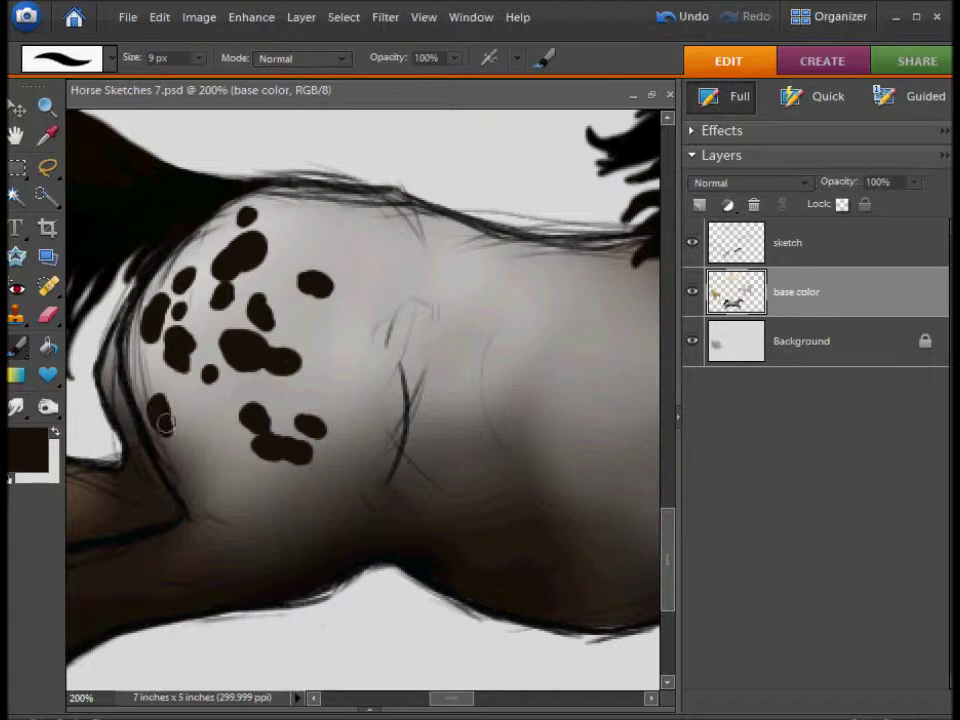
mouse_move(145, 372)
mouse_down()
mouse_move(158, 425)
mouse_move(201, 449)
mouse_up()
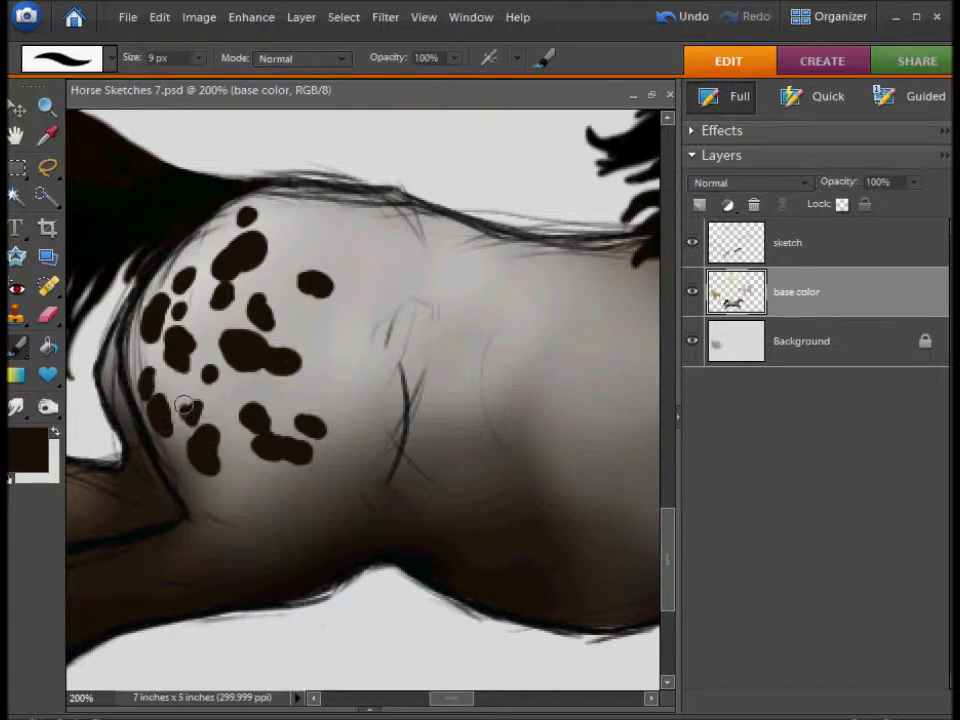
drag(268, 492, 275, 518)
click(295, 512)
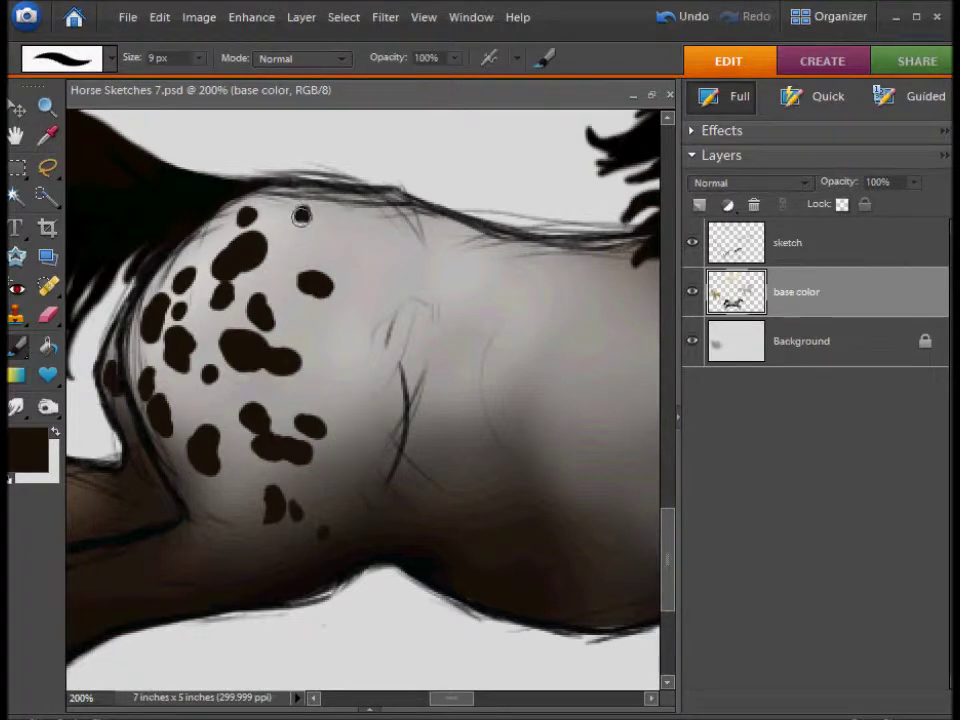
drag(377, 360, 397, 208)
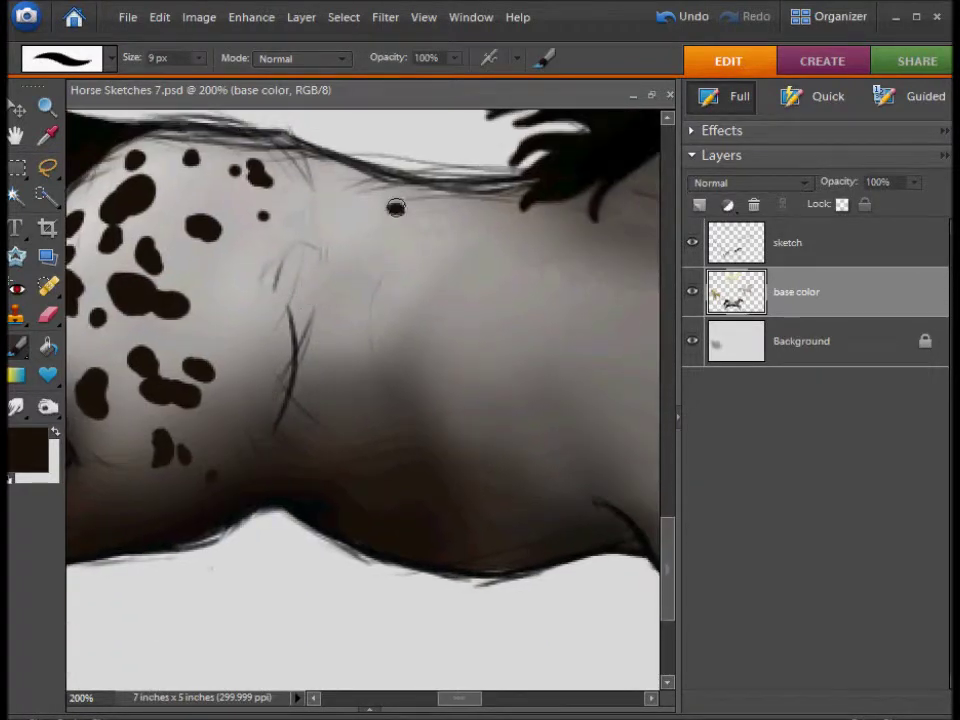
click(406, 347)
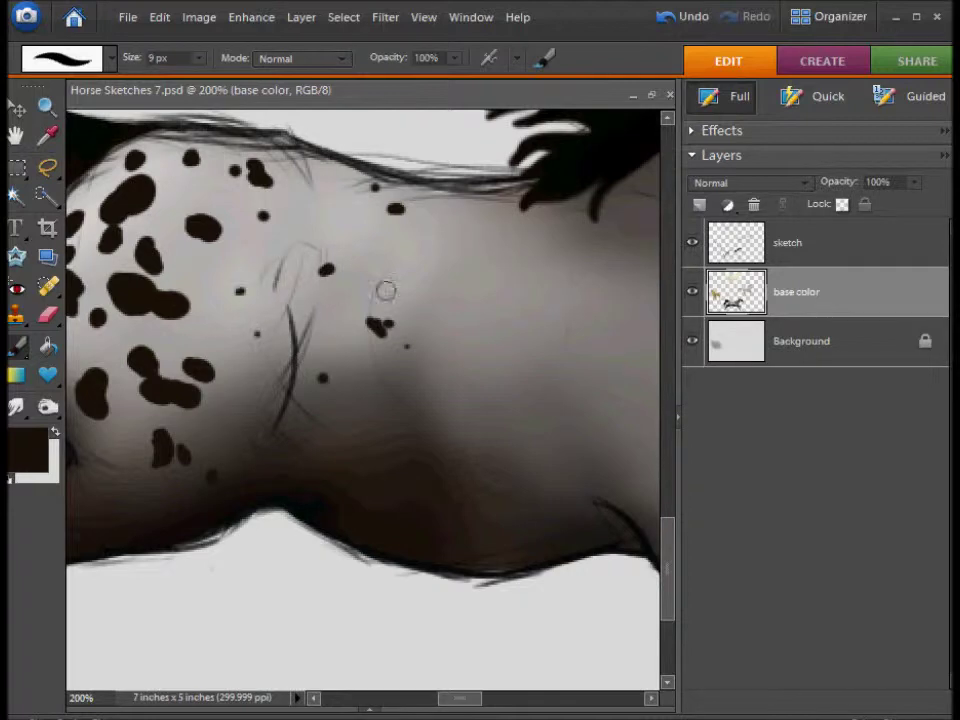
click(820, 389)
Scatter small dark dots across the back, flank and toward the belly.
scroll(228, 267, left, 3)
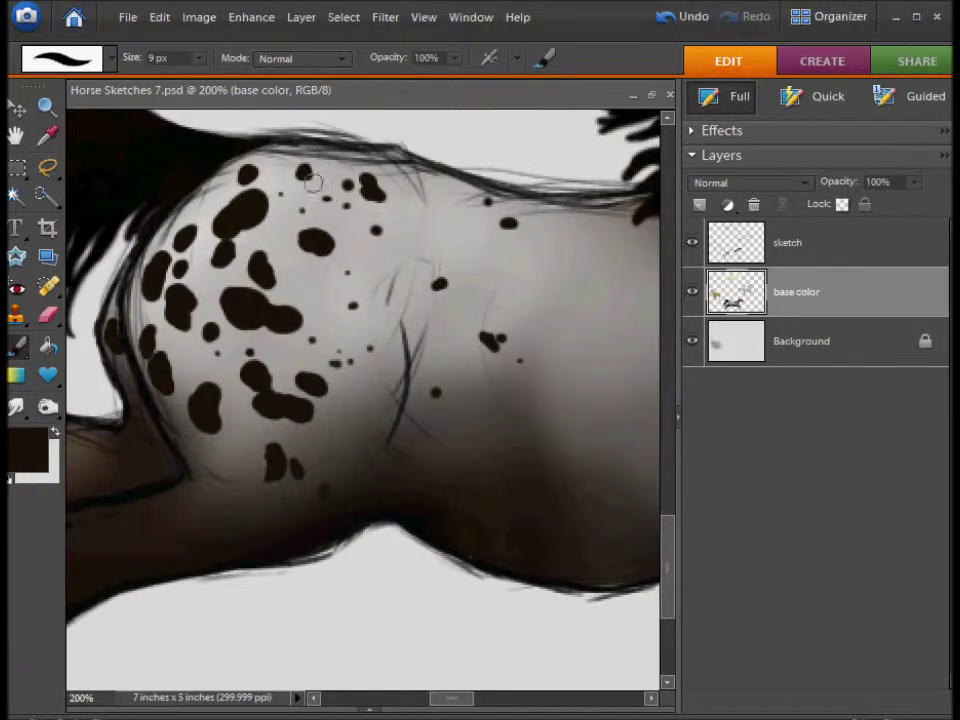
click(445, 215)
click(459, 217)
click(480, 260)
click(528, 278)
click(383, 438)
click(222, 487)
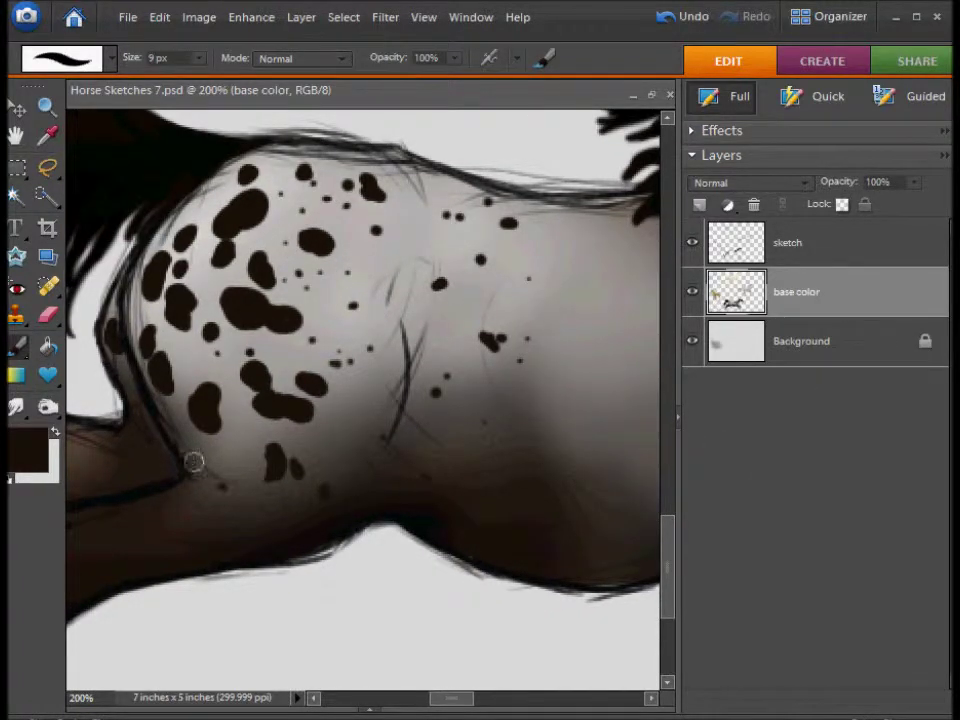
Add small dark dots and a larger spot along the horse's back.
scroll(213, 320, up, 1)
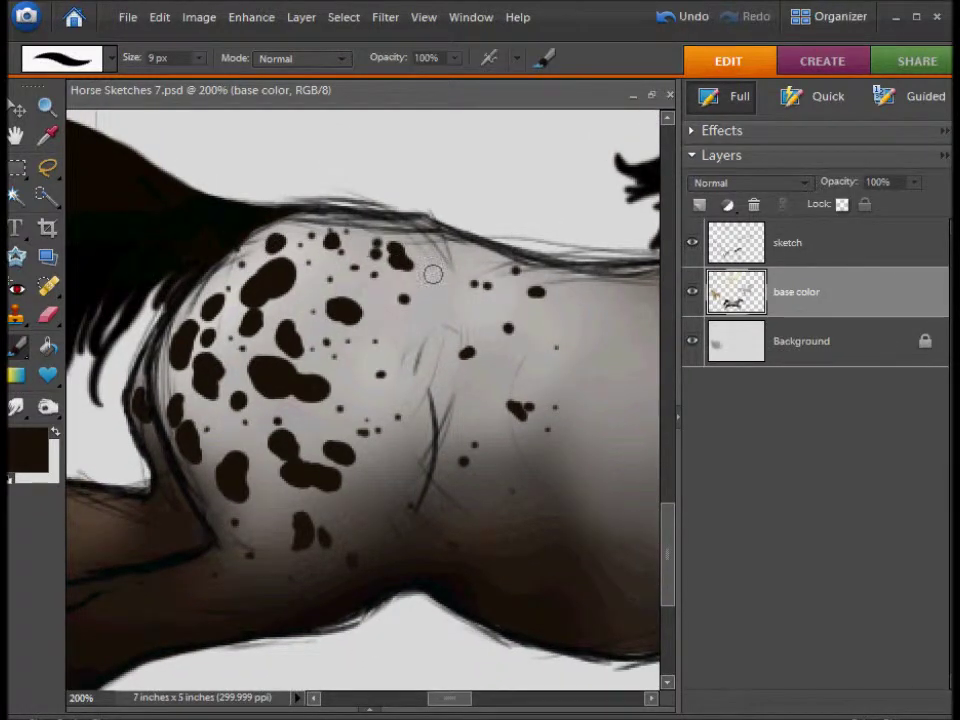
scroll(431, 274, down, 1)
scroll(431, 358, up, 1)
scroll(431, 358, right, 2)
click(523, 320)
click(484, 316)
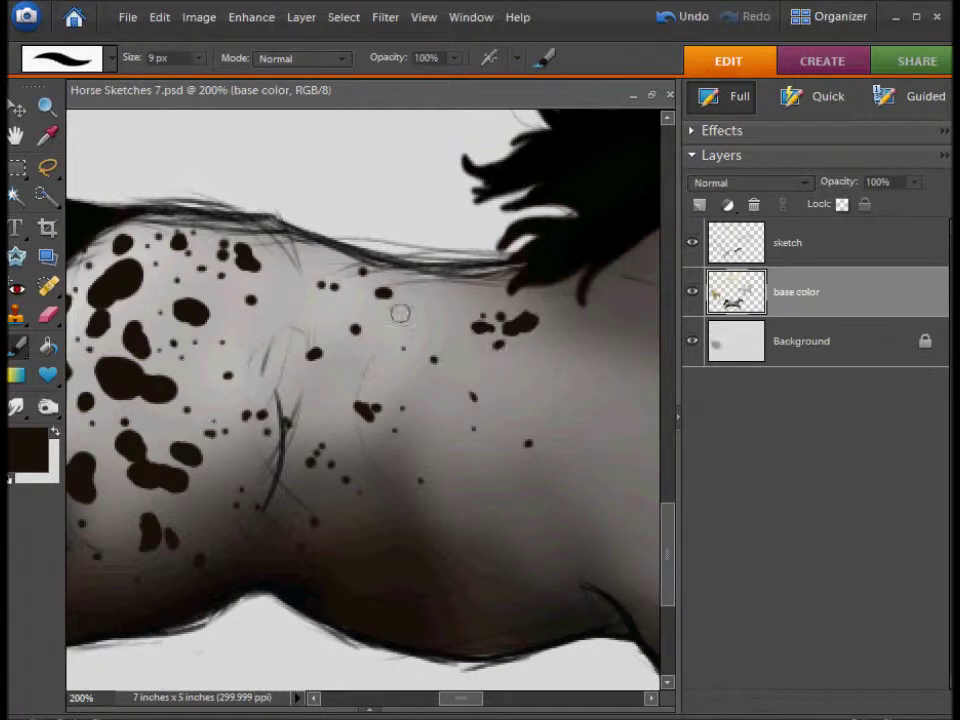
scroll(561, 396, right, 1)
scroll(511, 415, down, 2)
scroll(511, 415, right, 2)
click(535, 377)
click(497, 385)
click(484, 380)
click(477, 312)
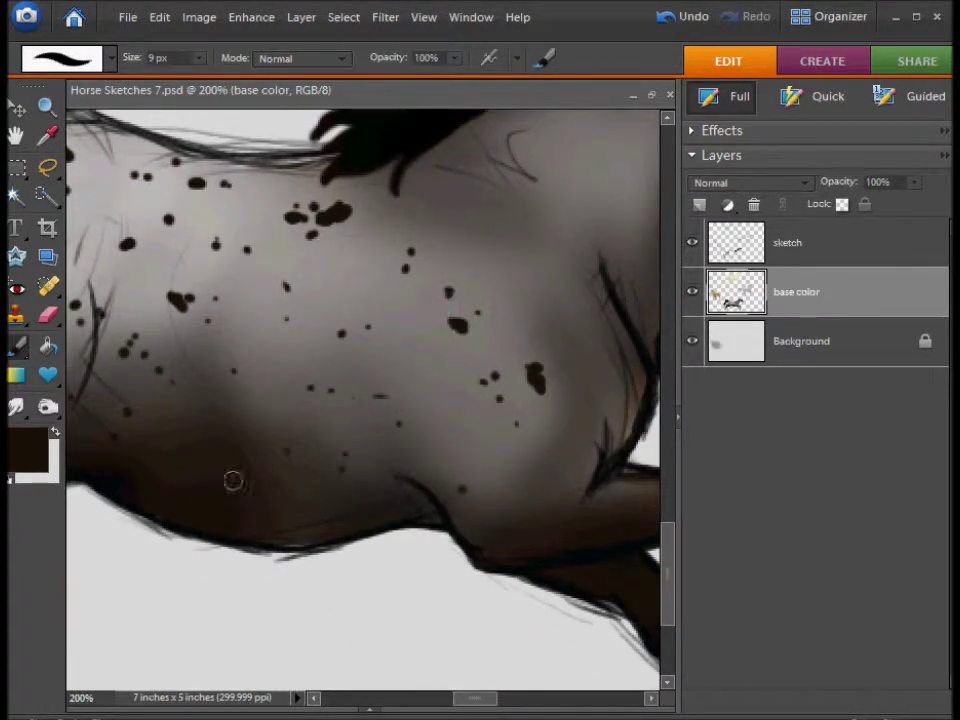
Speckle small dark brown spots up the horse's neck.
scroll(449, 485, up, 2)
scroll(449, 485, right, 1)
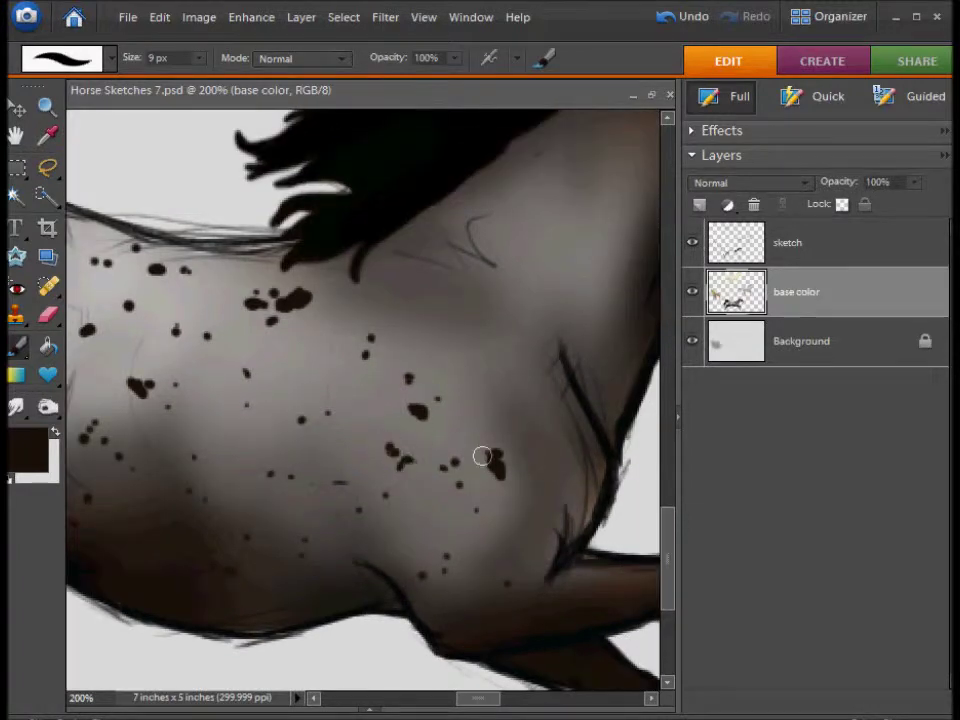
scroll(465, 510, up, 3)
scroll(503, 392, right, 3)
click(391, 375)
click(411, 360)
click(366, 313)
click(411, 290)
click(414, 272)
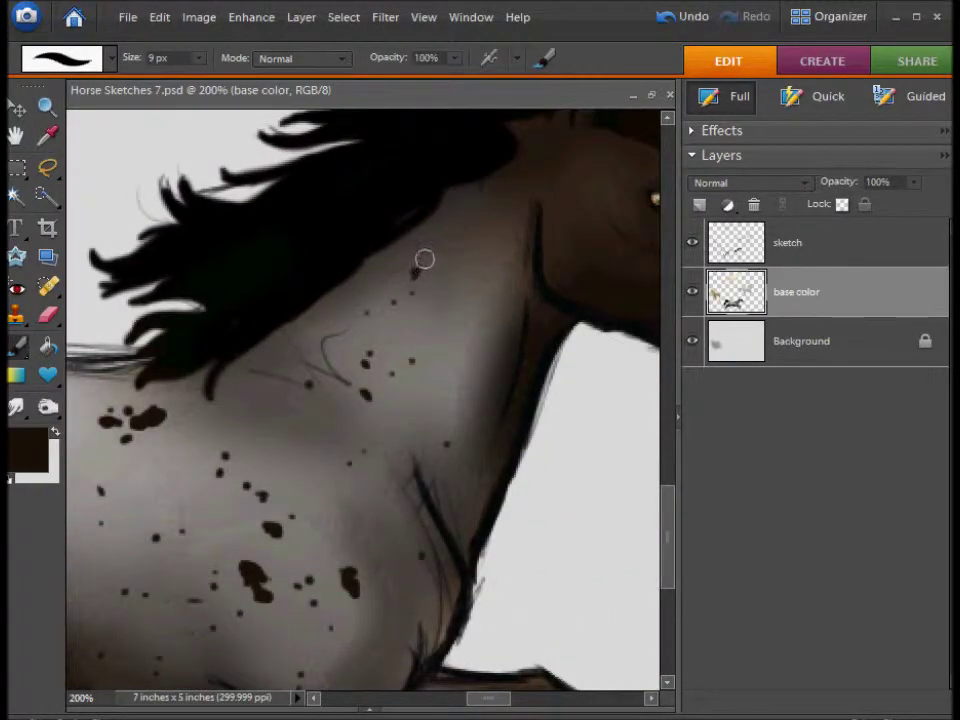
click(418, 268)
click(445, 328)
click(462, 297)
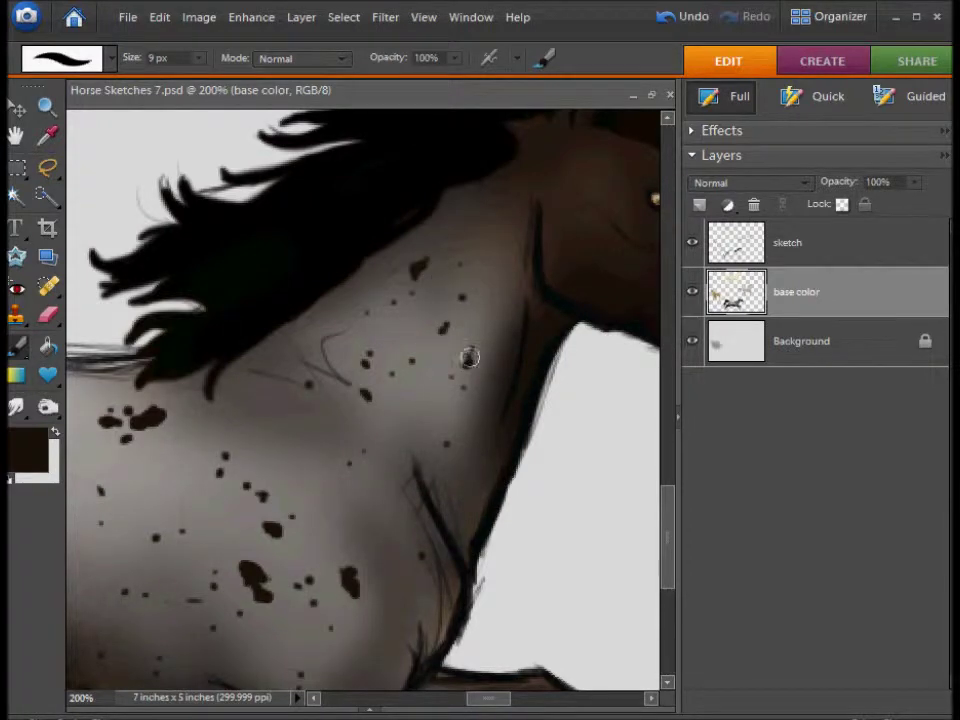
scroll(469, 362, left, 2)
mouse_move(544, 348)
mouse_down()
mouse_move(530, 385)
mouse_move(461, 364)
mouse_move(439, 467)
mouse_move(386, 407)
mouse_move(437, 445)
mouse_up()
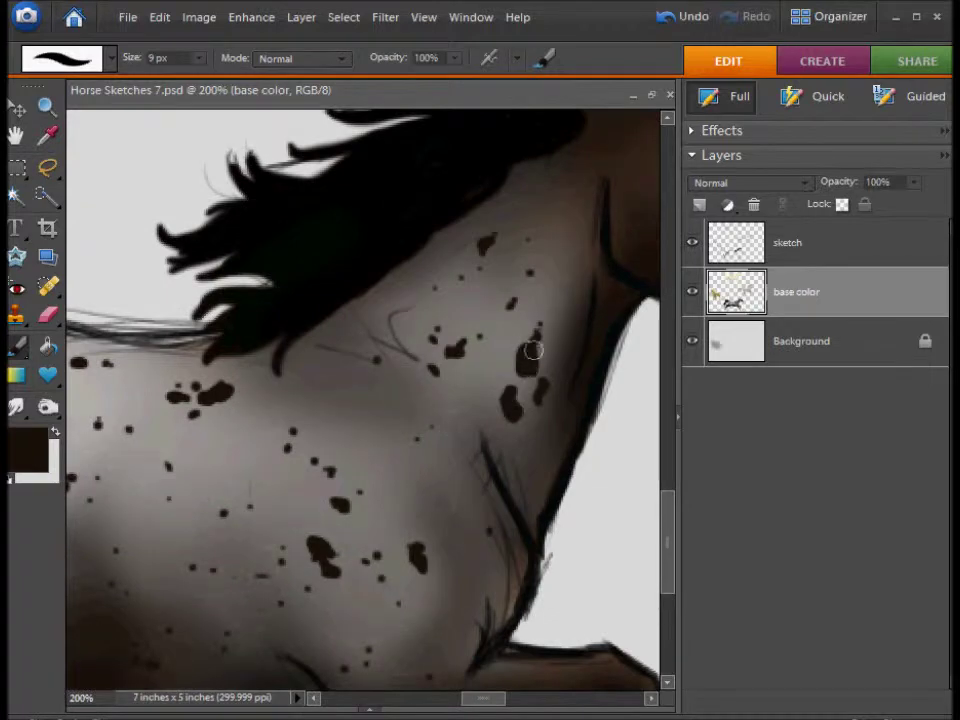
drag(547, 345, 446, 379)
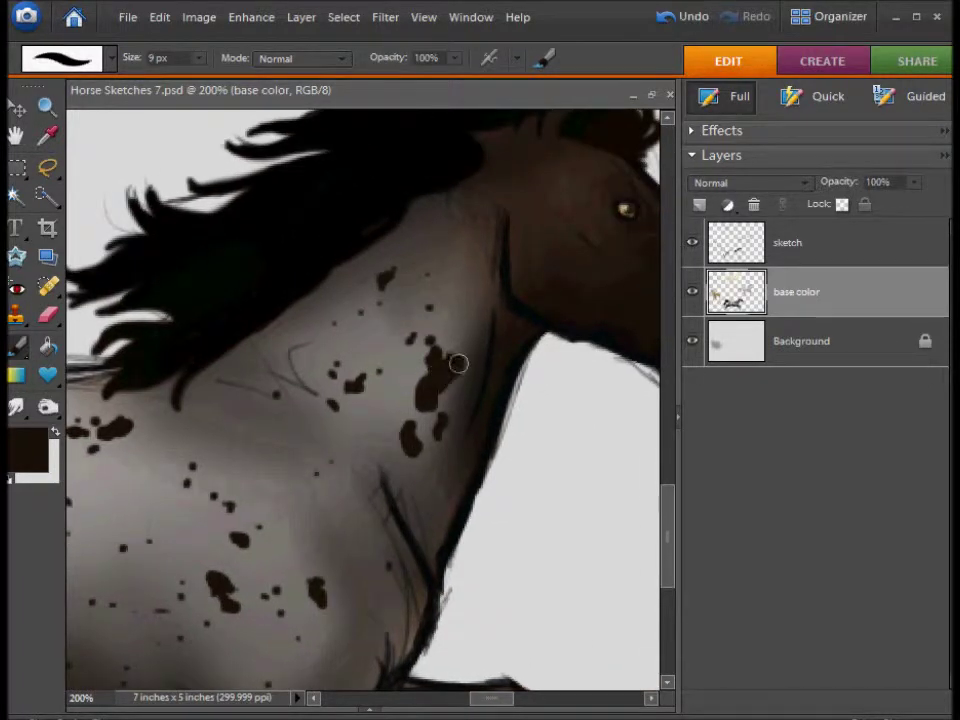
scroll(463, 437, up, 2)
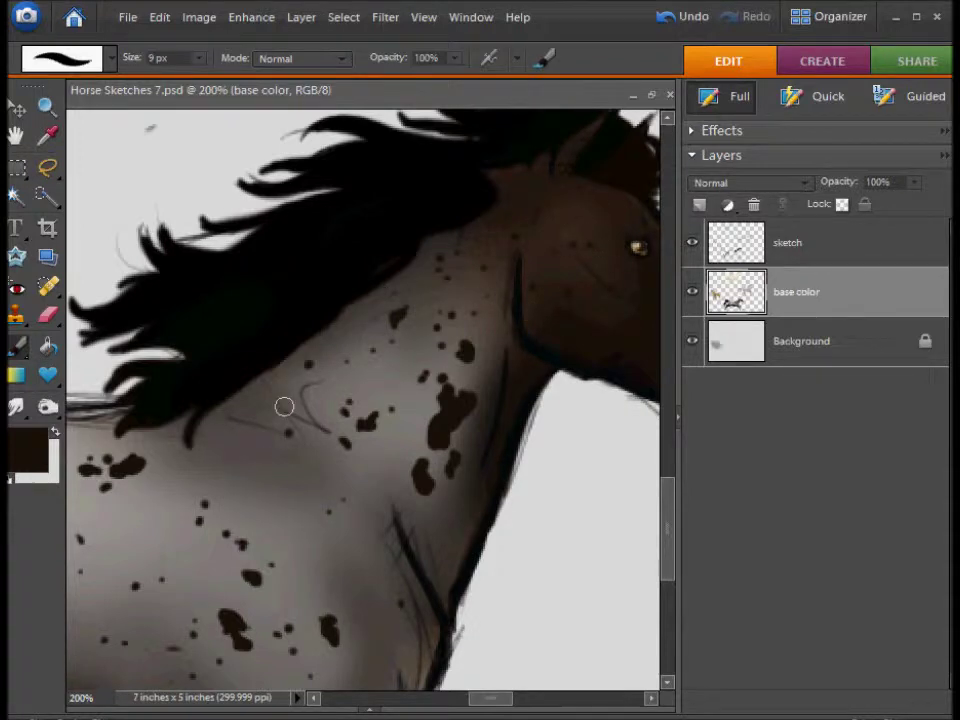
drag(310, 361, 362, 481)
mouse_move(276, 494)
mouse_down()
mouse_move(317, 529)
mouse_move(358, 326)
mouse_move(450, 450)
mouse_up()
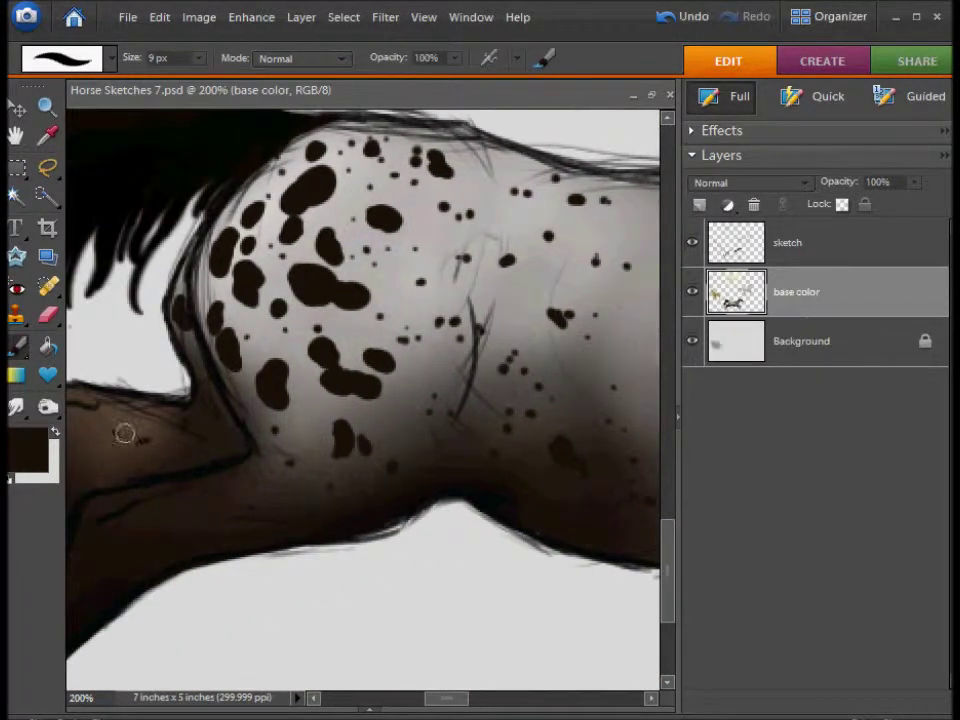
drag(404, 363, 371, 388)
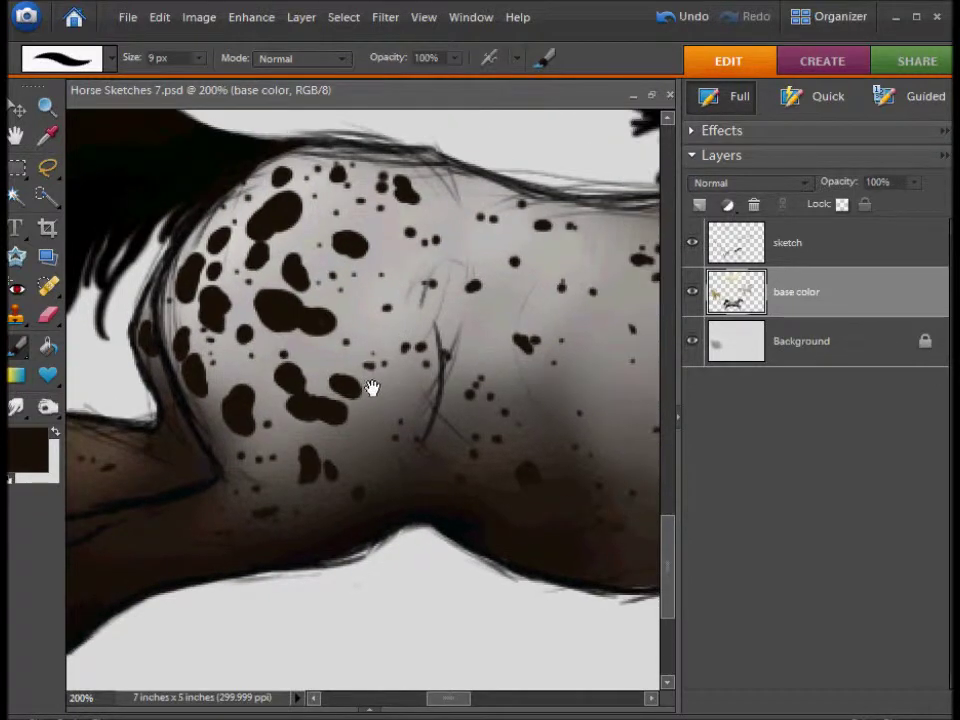
click(30, 450)
Pick a warm brown foreground colour and paint a first brown spot on the rump.
click(583, 384)
key(Return)
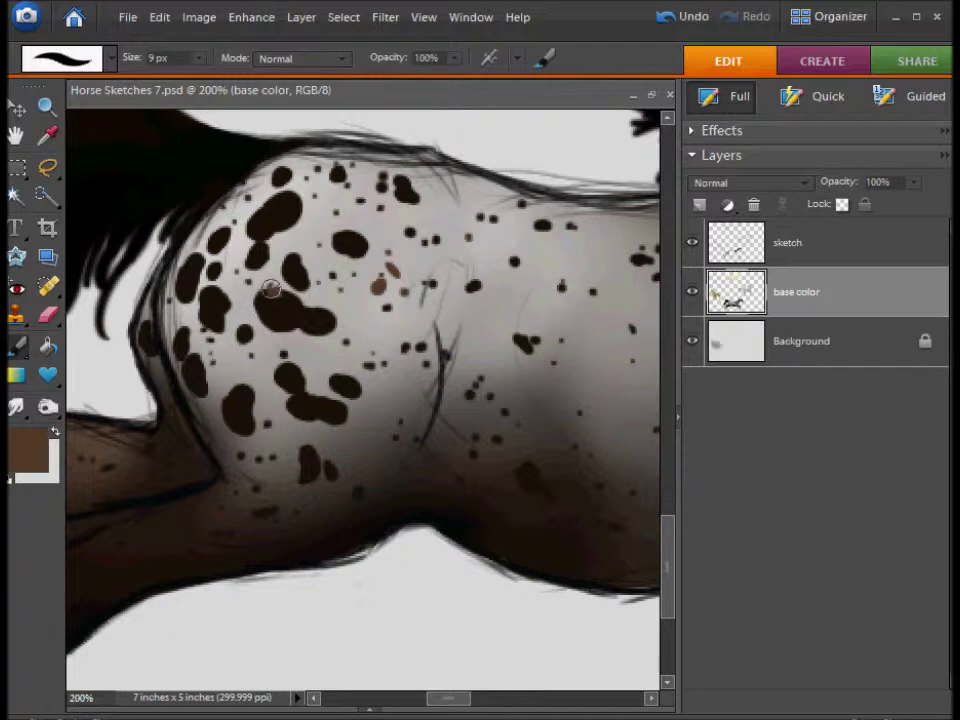
drag(245, 375, 260, 400)
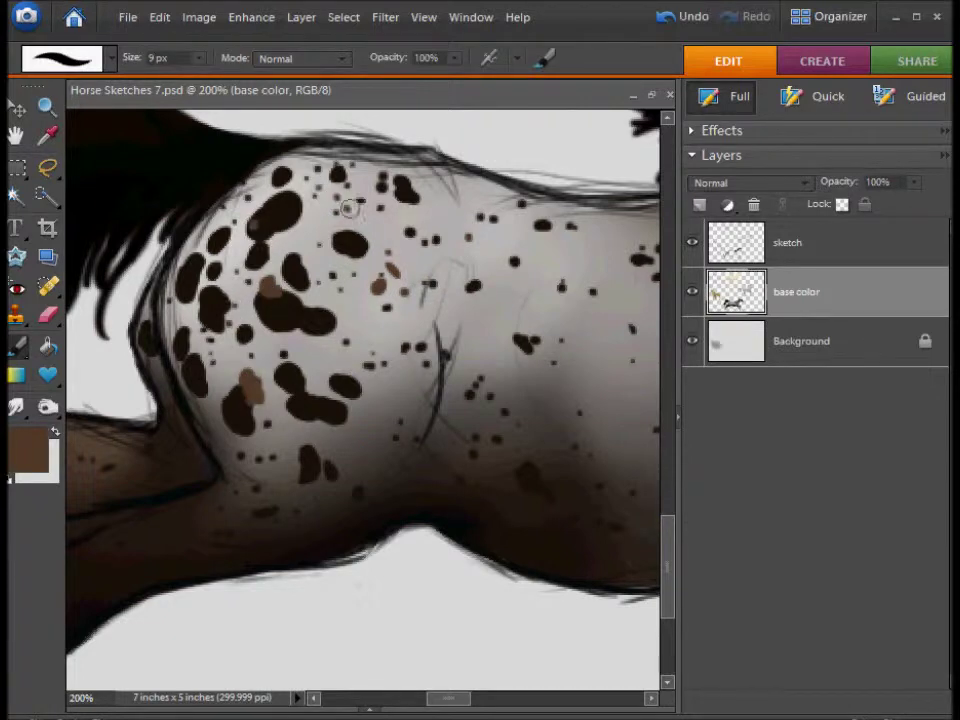
drag(531, 288, 441, 343)
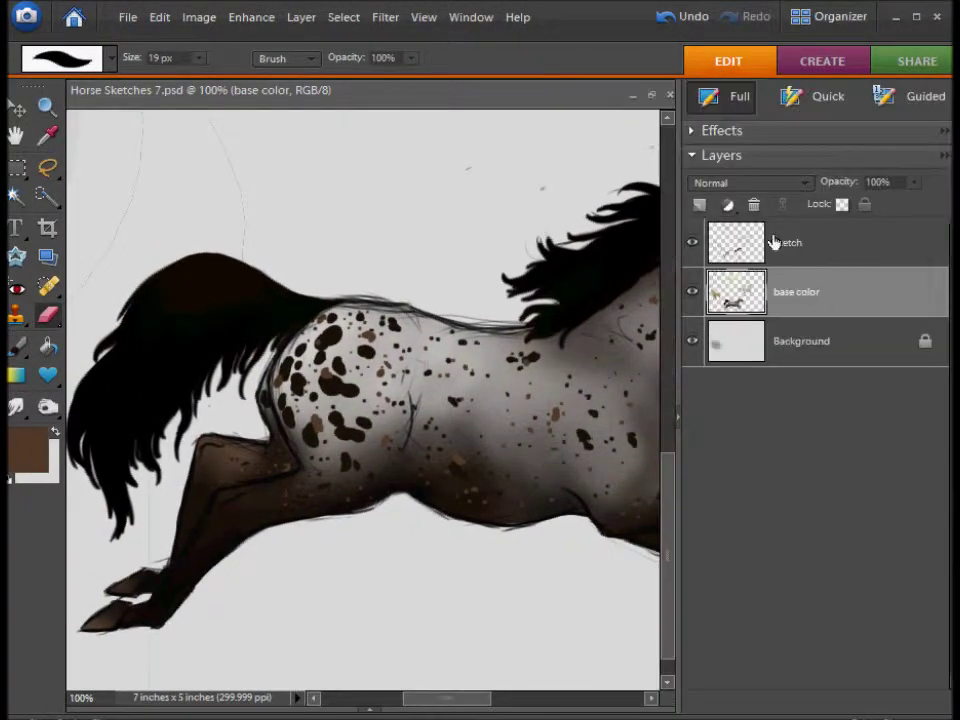
Try erasing on the sketch layer, undo it, and bring the hindquarters into view.
click(773, 242)
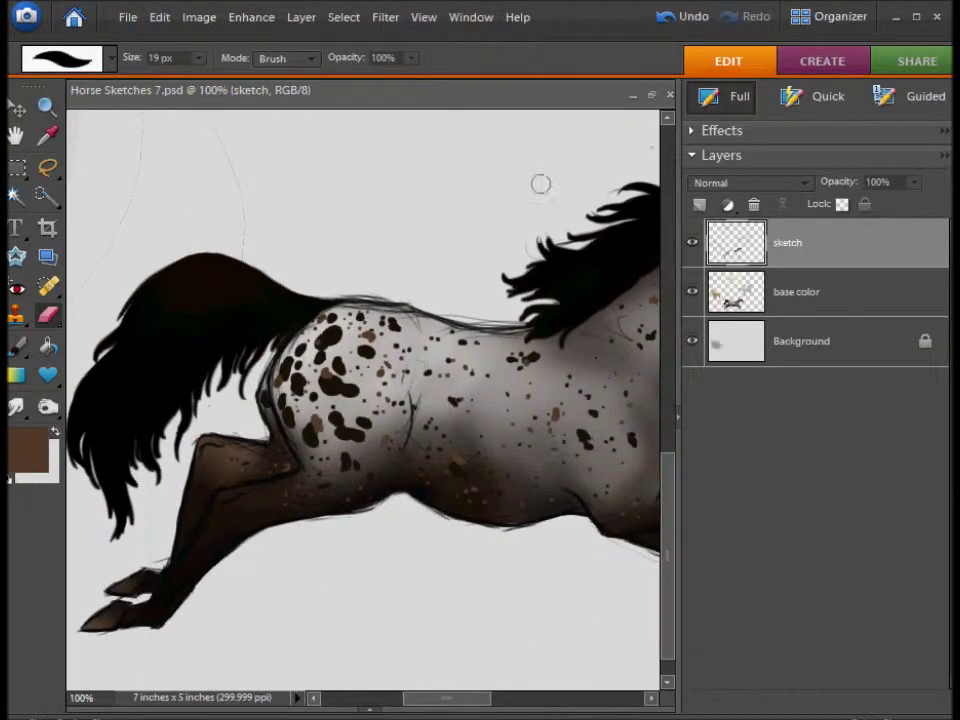
click(680, 395)
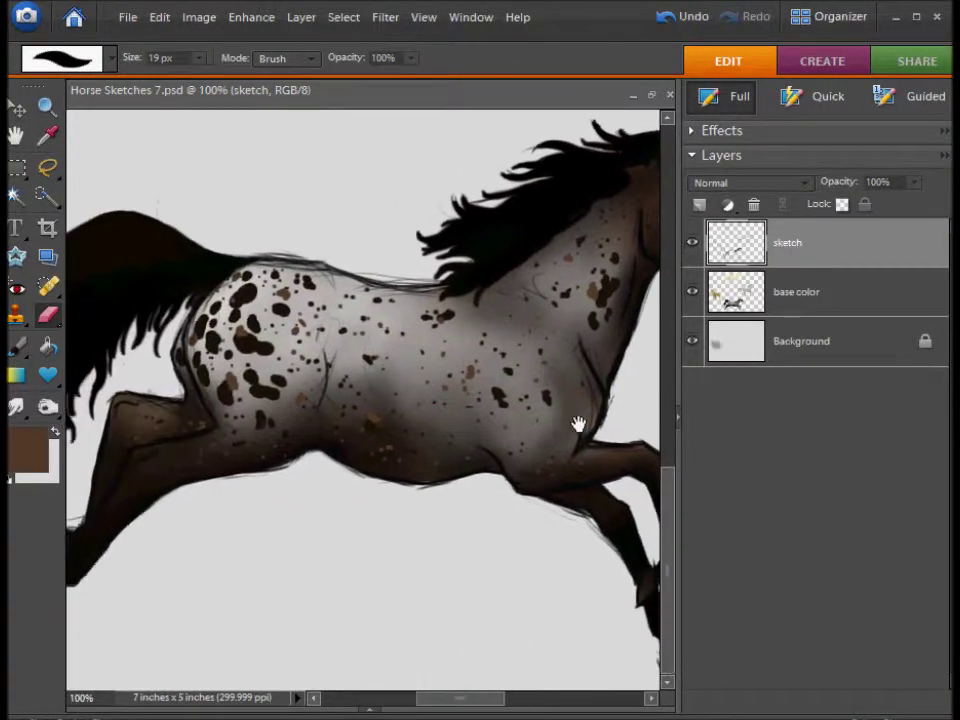
click(675, 18)
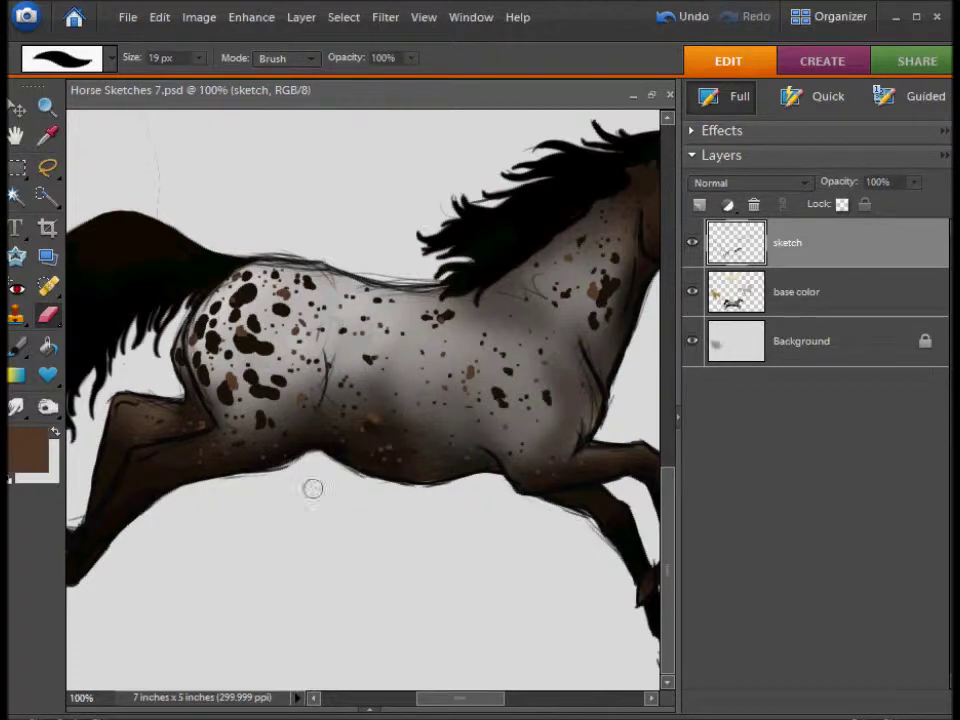
drag(307, 490, 467, 516)
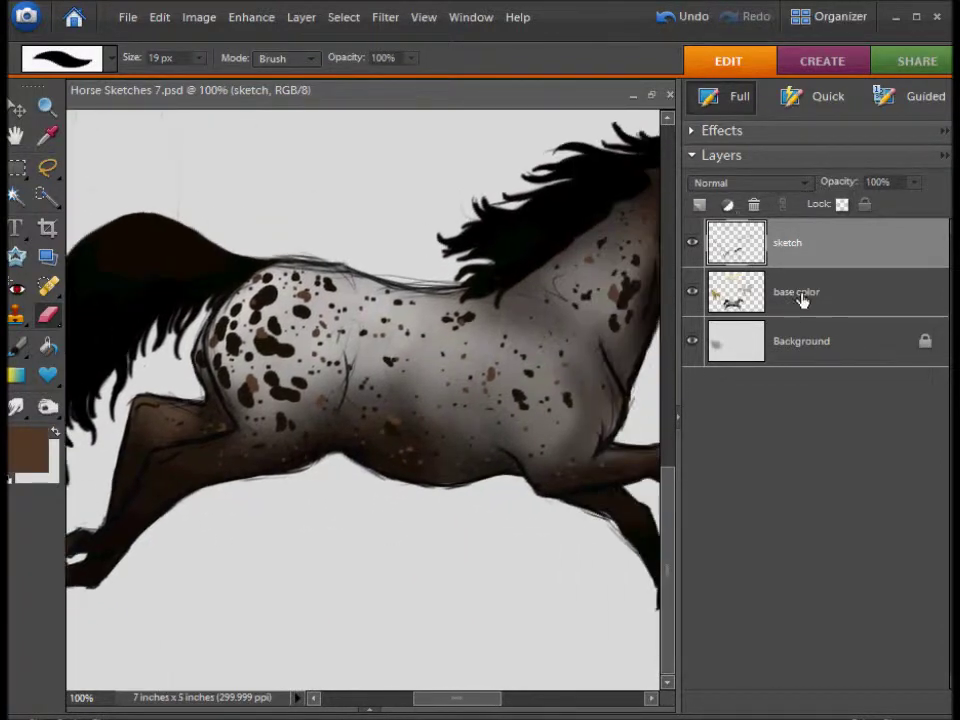
Activate the base color layer and choose the Blur tool with a 45 px soft brush.
click(803, 295)
key(Tab)
click(15, 405)
click(63, 404)
right_click(456, 521)
click(456, 521)
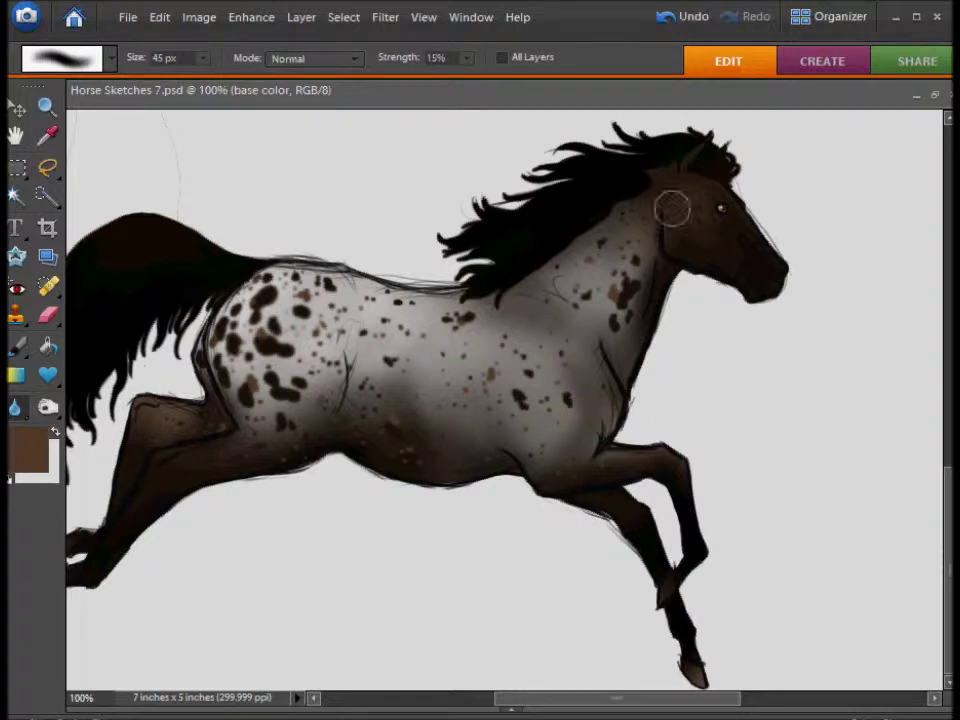
Select the Background layer and choose the Burn tool with a 200 px brush.
drag(492, 424, 534, 474)
drag(490, 466, 565, 446)
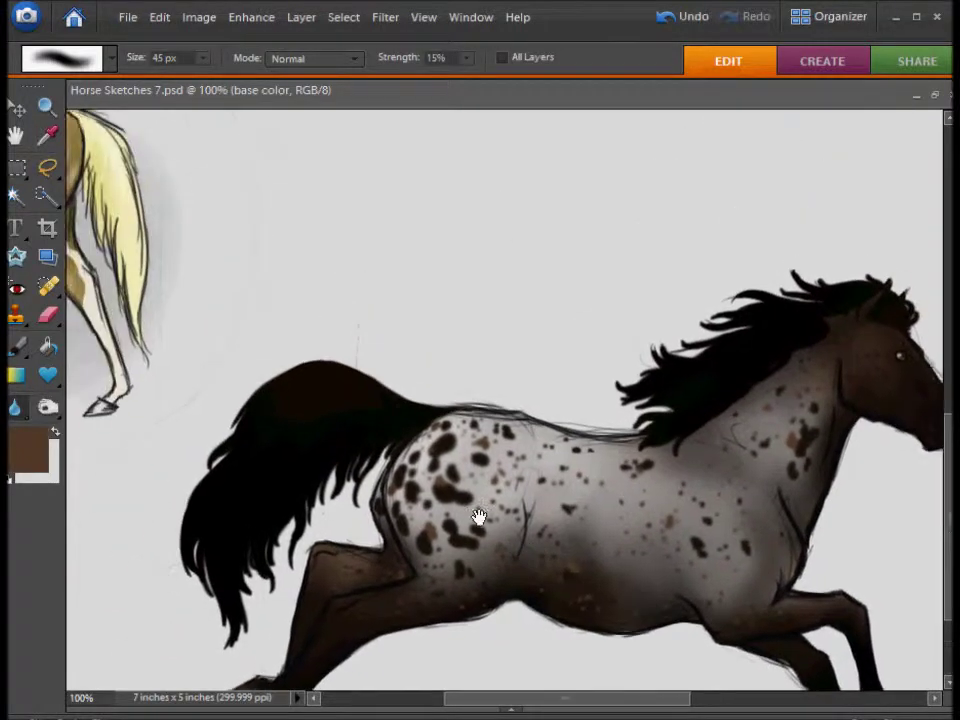
key(Tab)
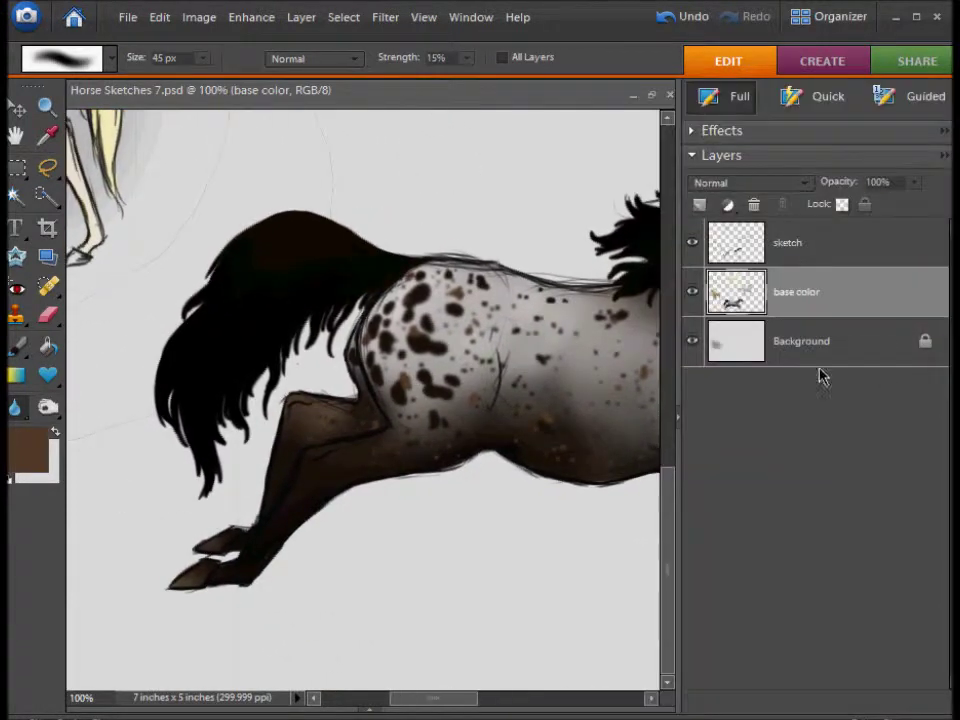
click(860, 340)
key(Tab)
click(47, 405)
right_click(350, 300)
click(560, 474)
click(558, 62)
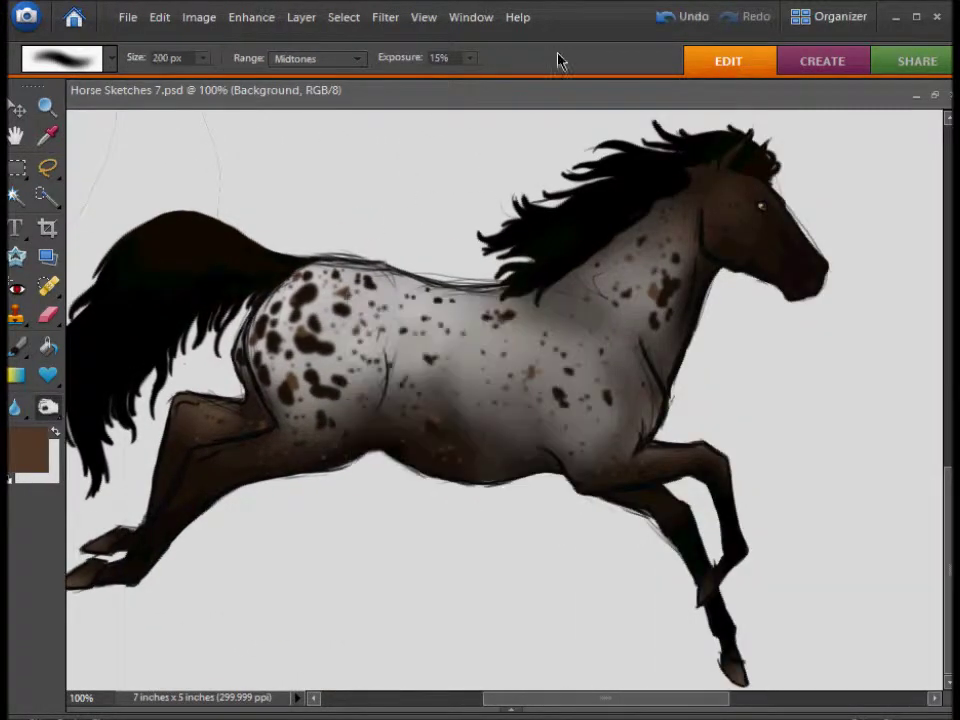
Raise the burn exposure to 43%, undoing the trial burn strokes.
drag(400, 400, 321, 332)
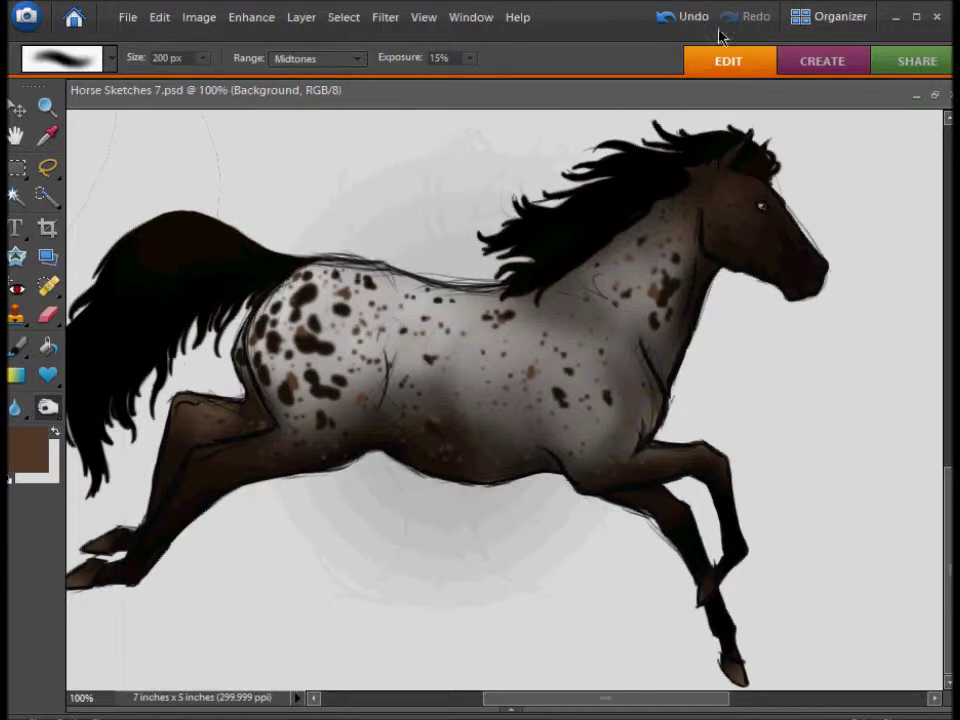
key(ctrl+z)
click(159, 17)
click(214, 41)
drag(488, 86, 484, 80)
drag(480, 330, 514, 354)
click(690, 17)
click(746, 17)
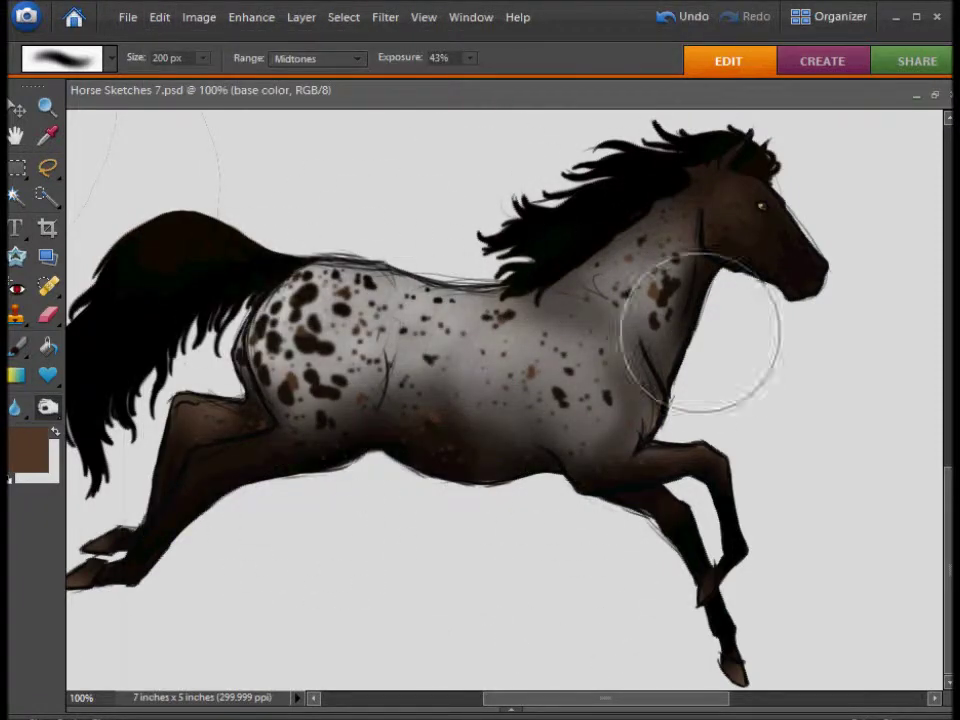
click(690, 17)
Burn a soft radial grey shadow around the horse on the Background layer.
mouse_move(387, 526)
mouse_down()
mouse_move(497, 540)
mouse_move(454, 518)
mouse_up()
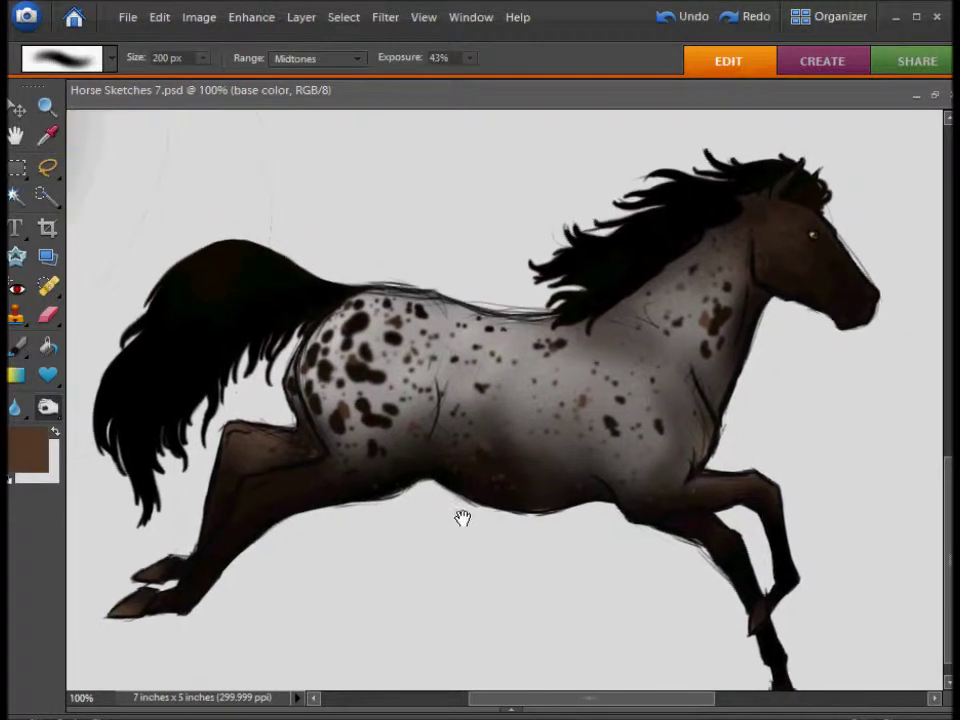
key(F11)
mouse_move(507, 364)
mouse_down()
mouse_move(415, 270)
mouse_move(574, 150)
mouse_up()
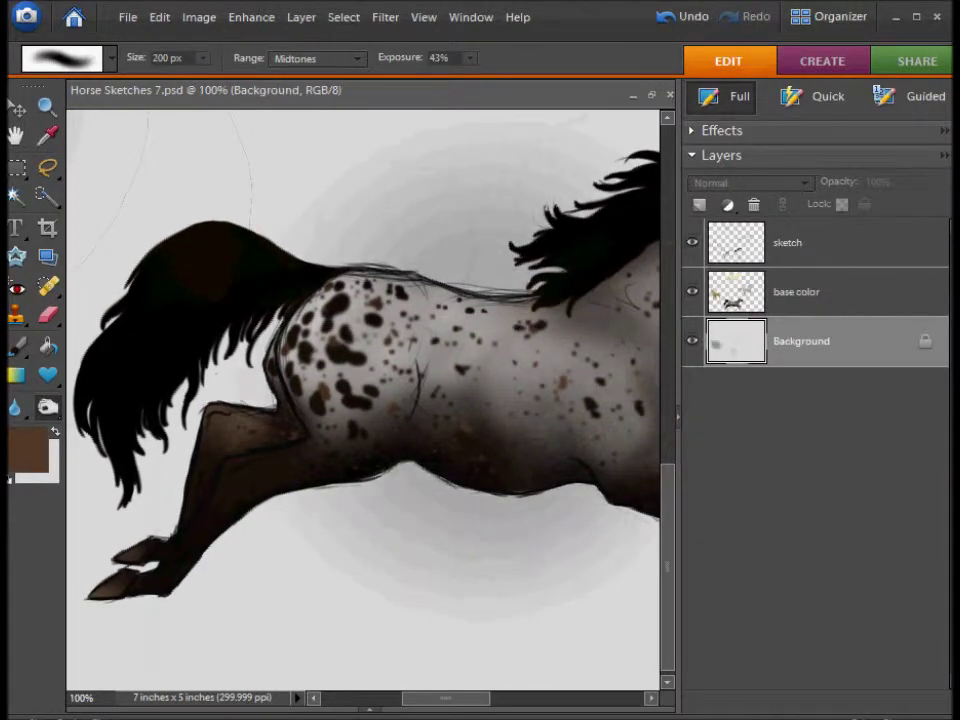
click(676, 415)
mouse_move(476, 274)
mouse_down()
mouse_move(565, 187)
mouse_move(150, 470)
mouse_up()
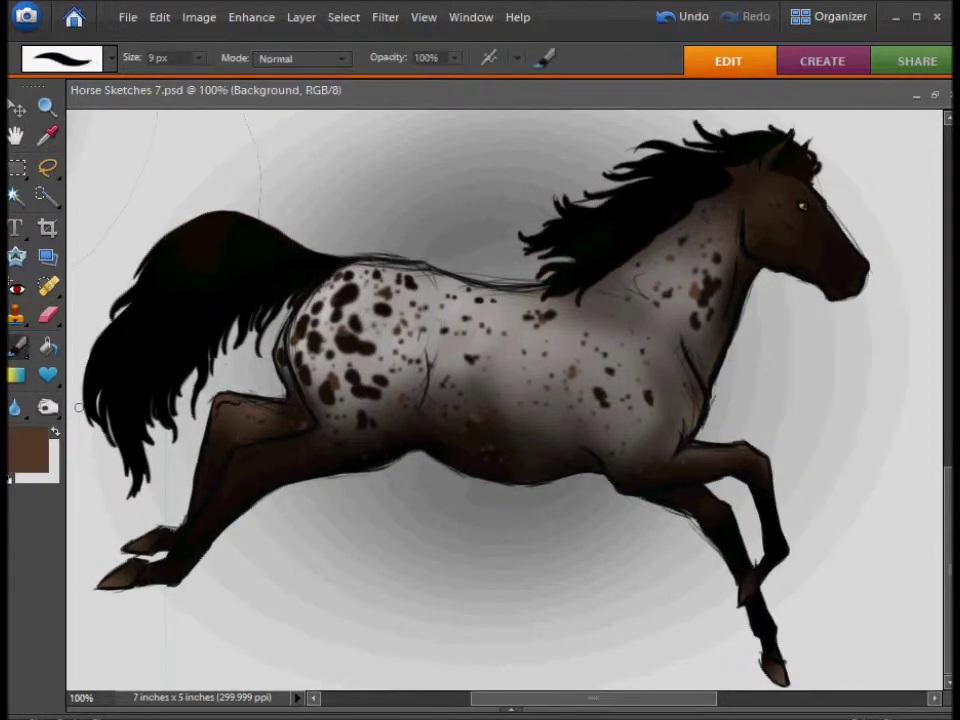
With a 5 px brush at 200% zoom, hand-write the date 3/6/13 above the signature.
right_click(369, 537)
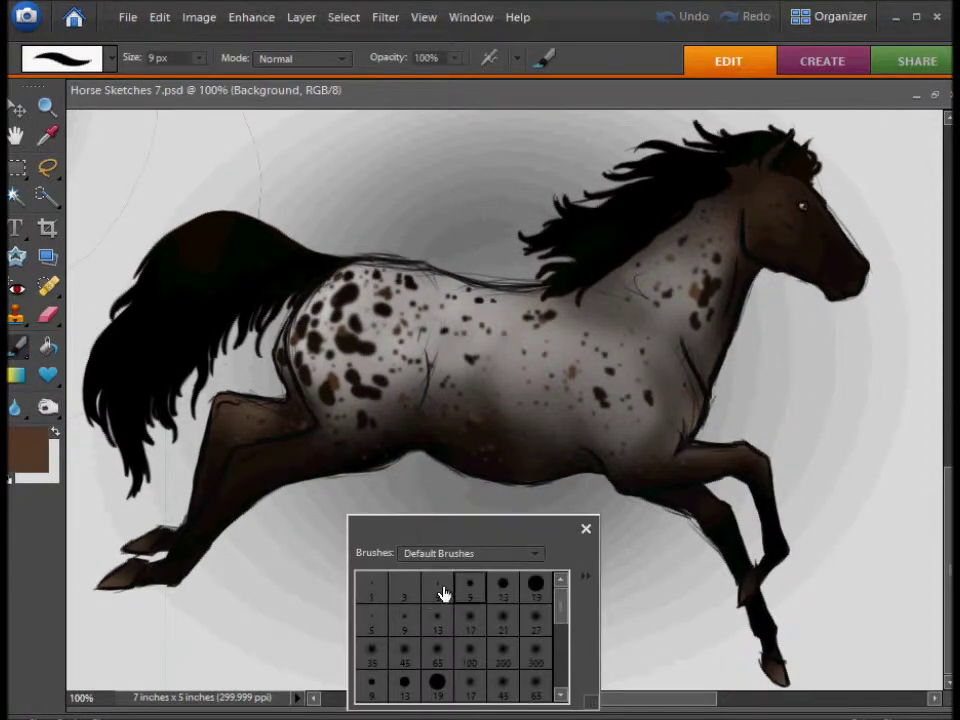
click(423, 17)
click(460, 75)
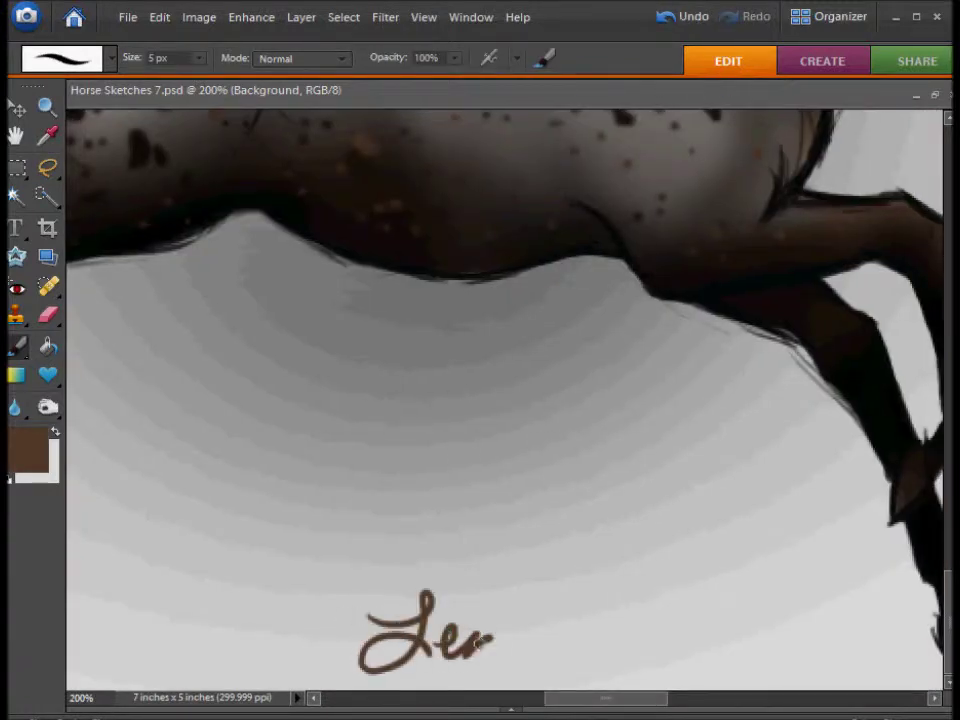
drag(725, 568, 600, 568)
drag(550, 508, 552, 538)
drag(588, 502, 576, 544)
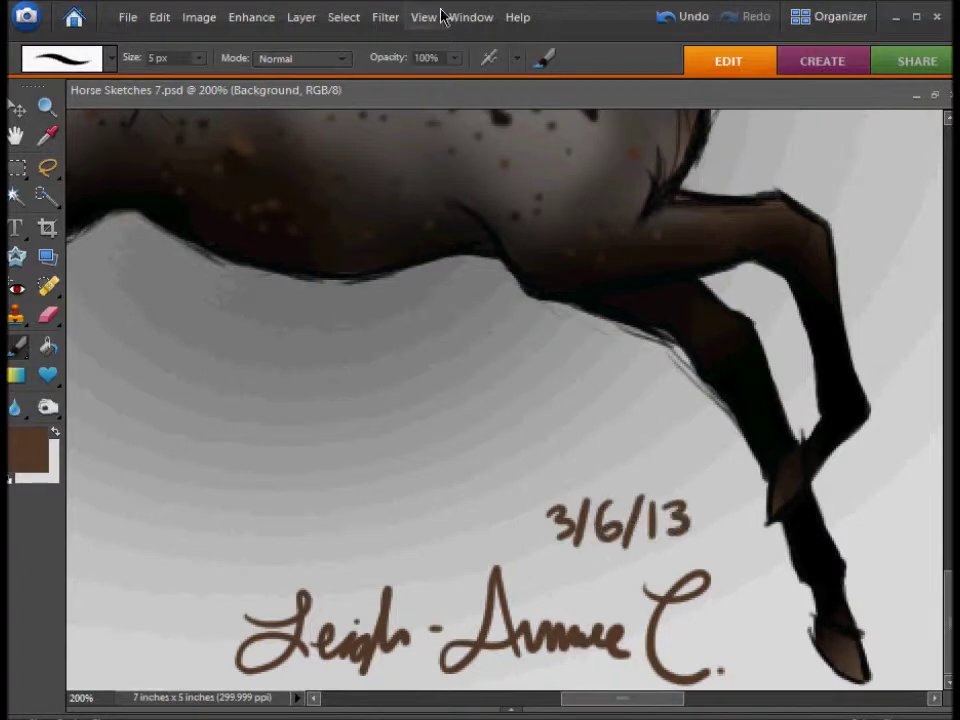
Check the signed painting at 100%, fit-on-screen, 50% and Actual Pixels views.
click(423, 17)
click(477, 95)
drag(424, 428, 510, 428)
click(423, 17)
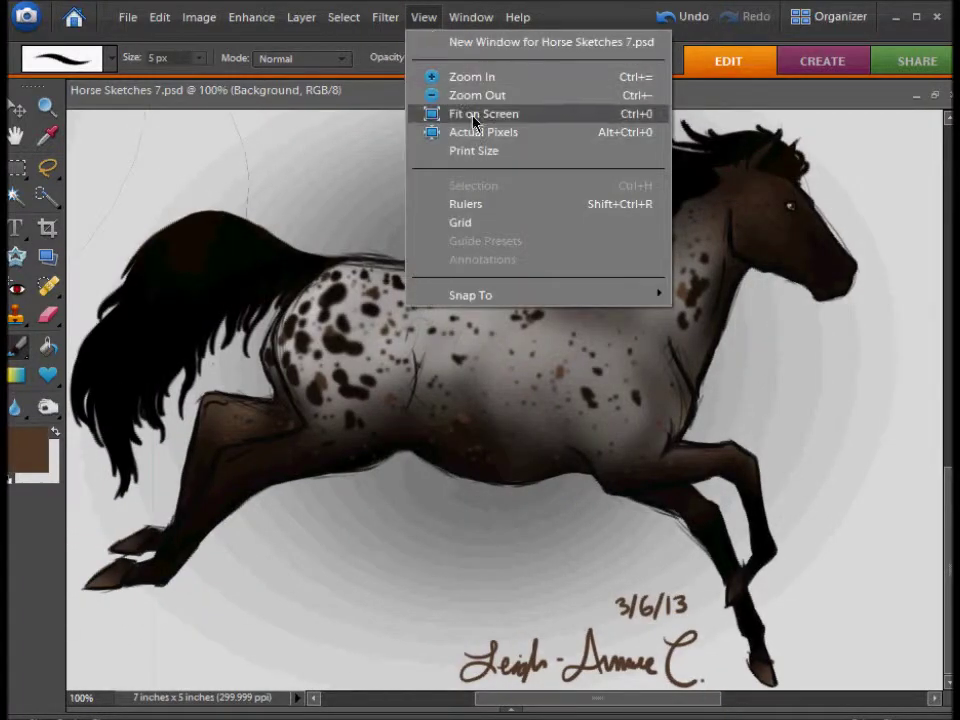
click(474, 114)
click(423, 17)
click(472, 76)
drag(456, 370, 541, 220)
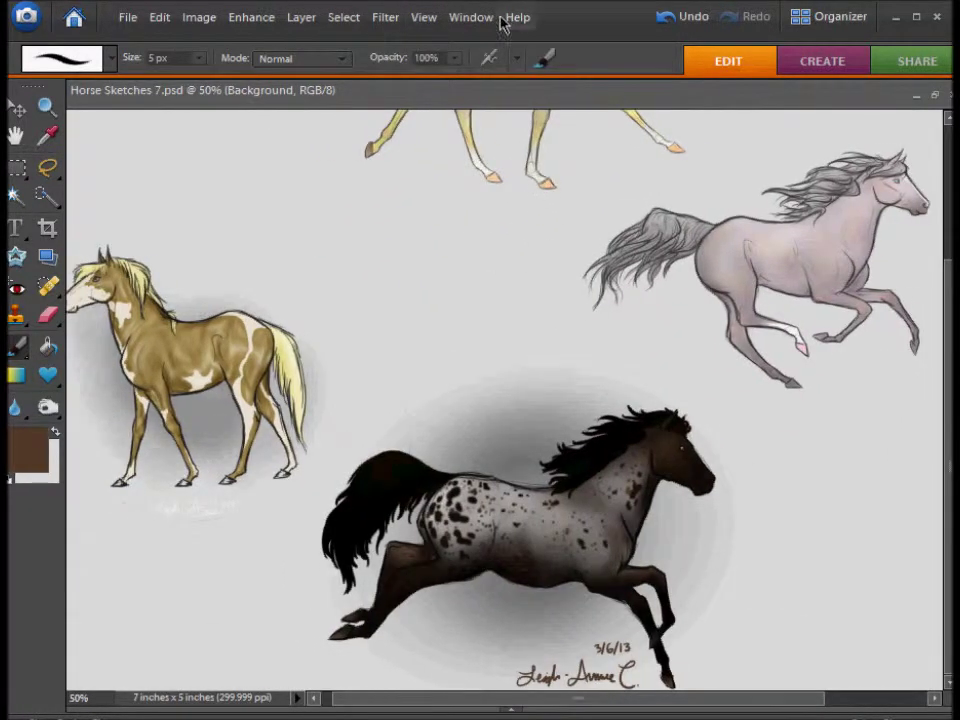
click(423, 17)
click(425, 131)
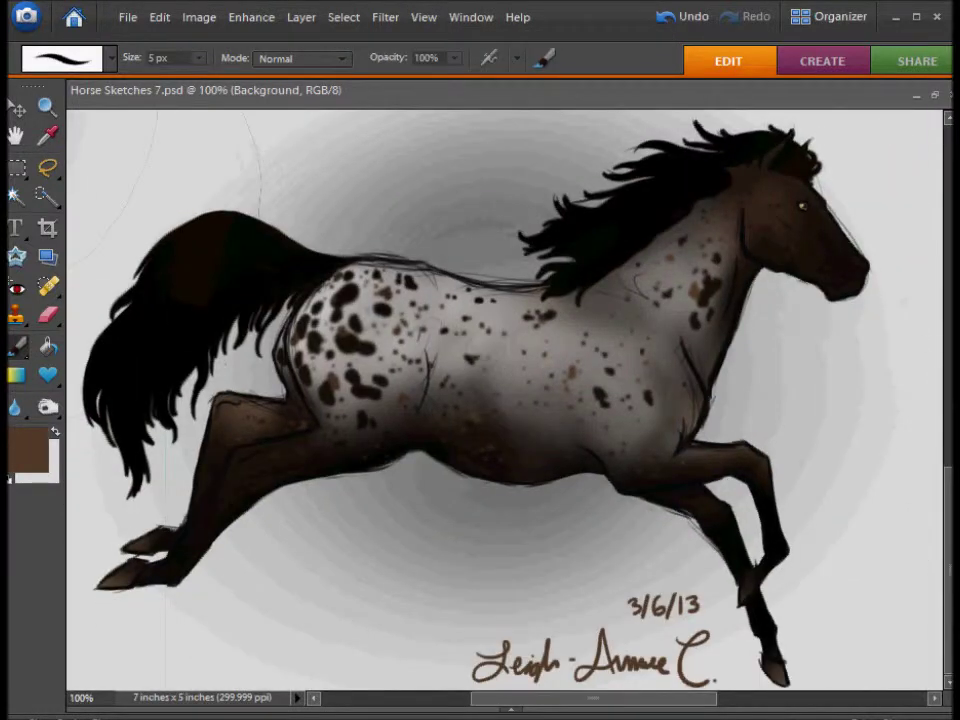